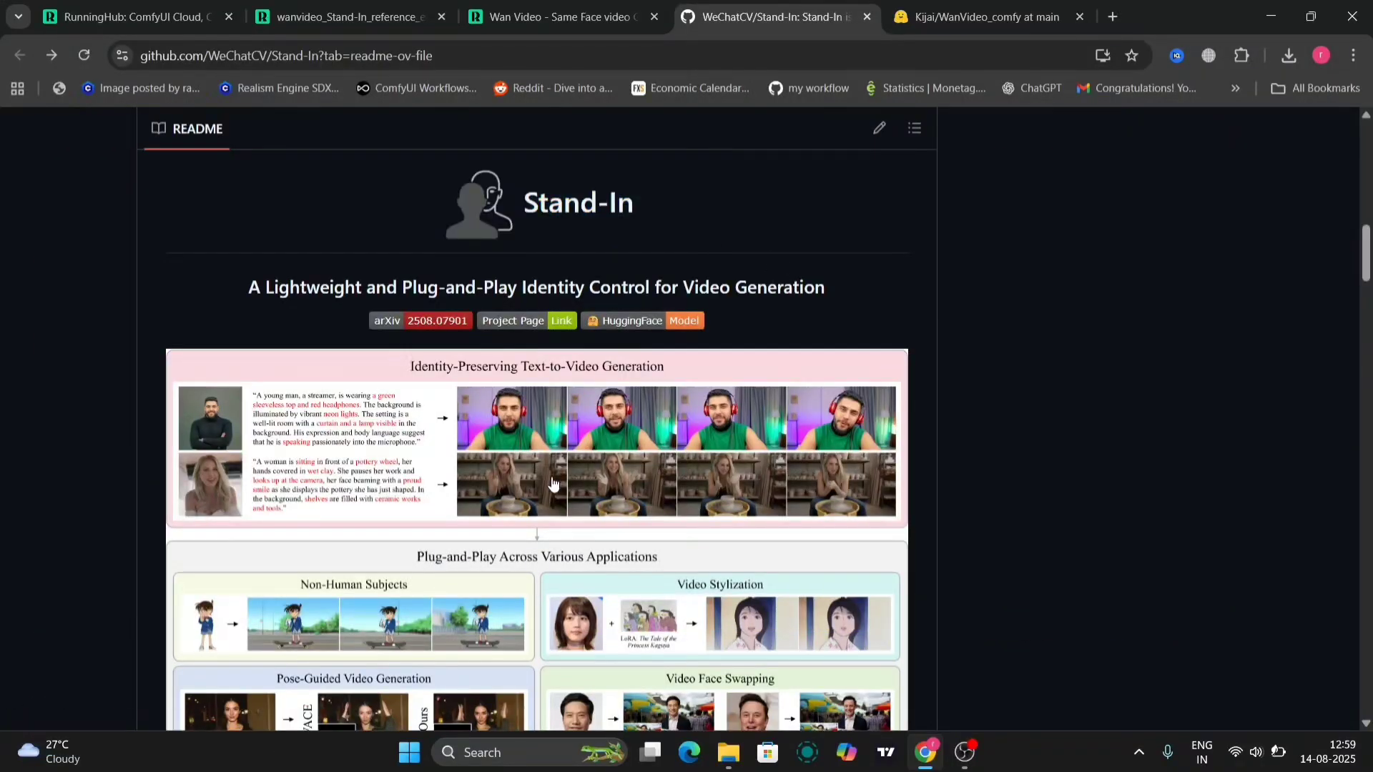
Examine the Stand-In README's overview figure of identity-preserving video applications and the project description below it.
scroll(552, 484, down, 2)
ctrl+scroll(552, 483, up, 3)
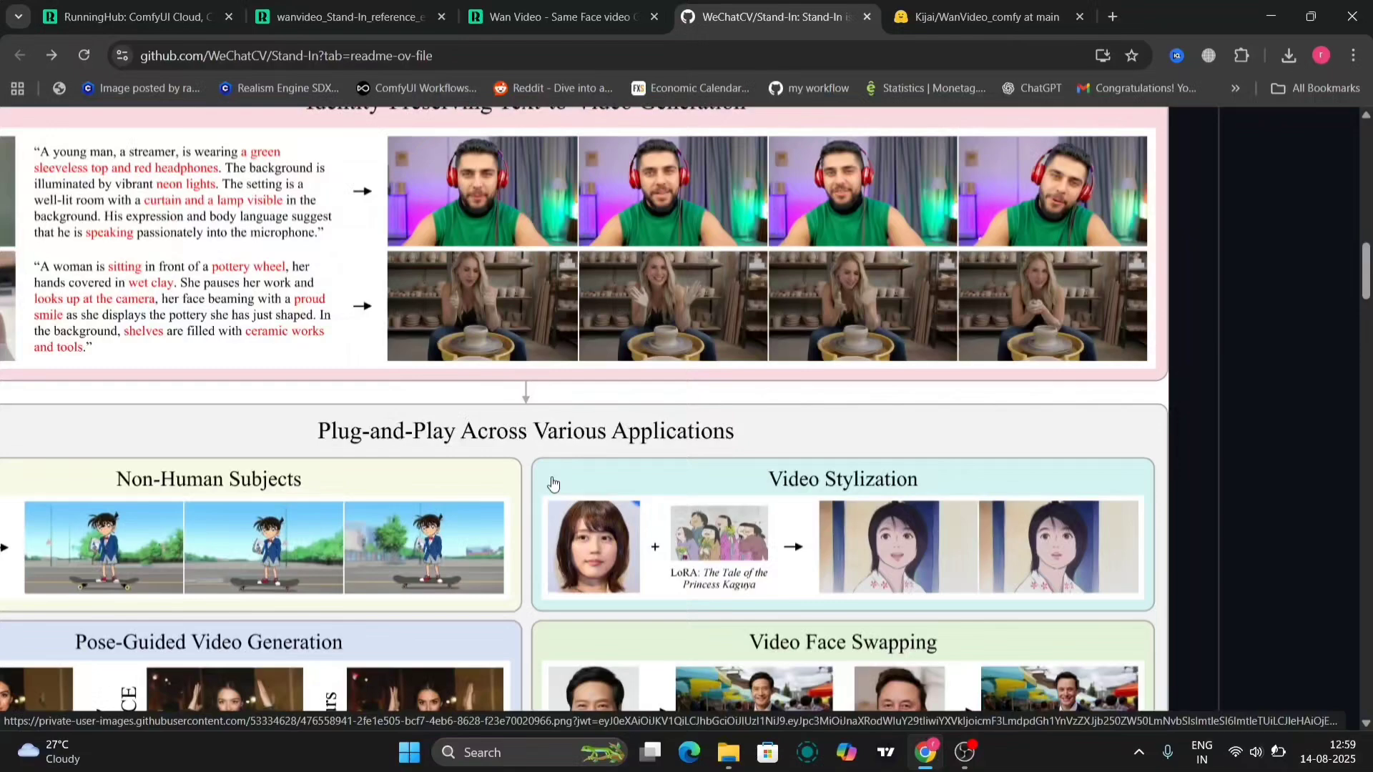
scroll(552, 483, up, 2)
scroll(552, 483, left, 2)
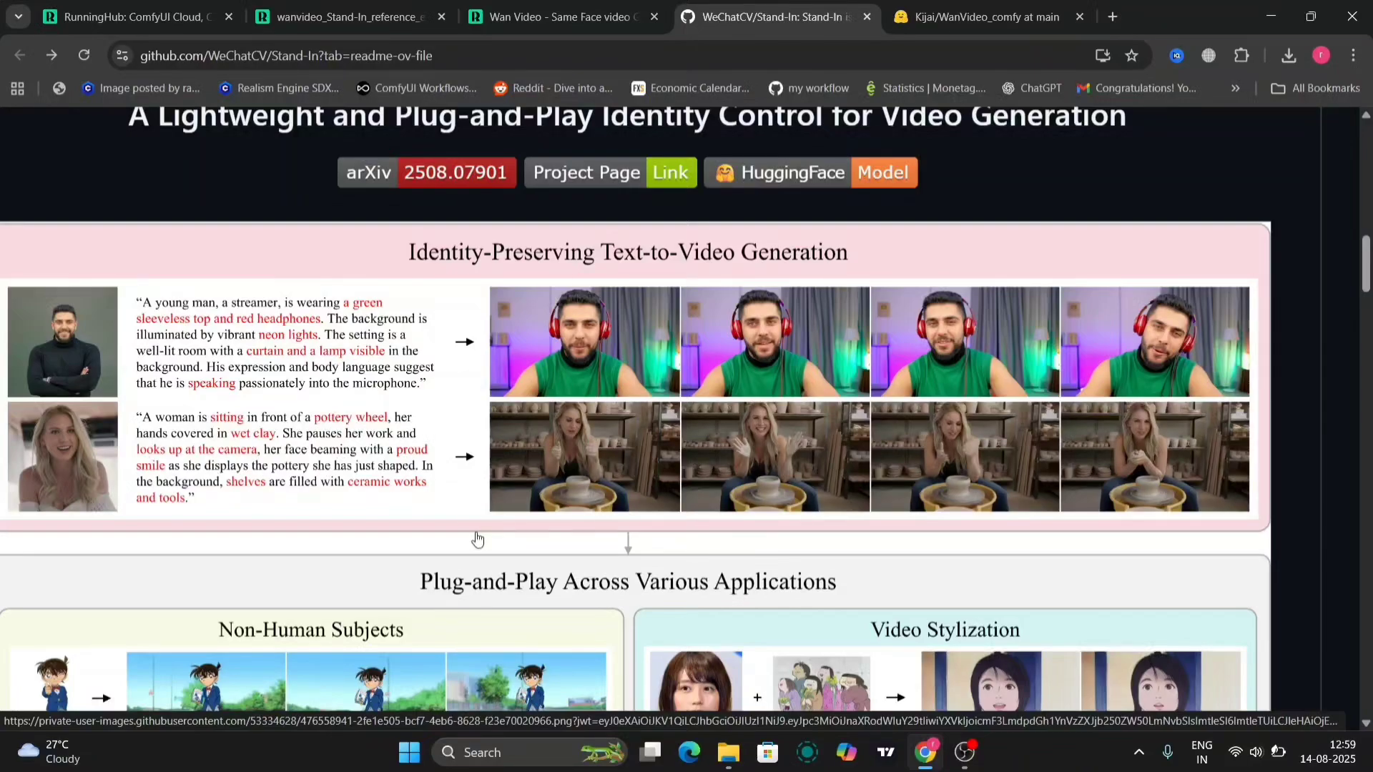
scroll(1134, 522, down, 5)
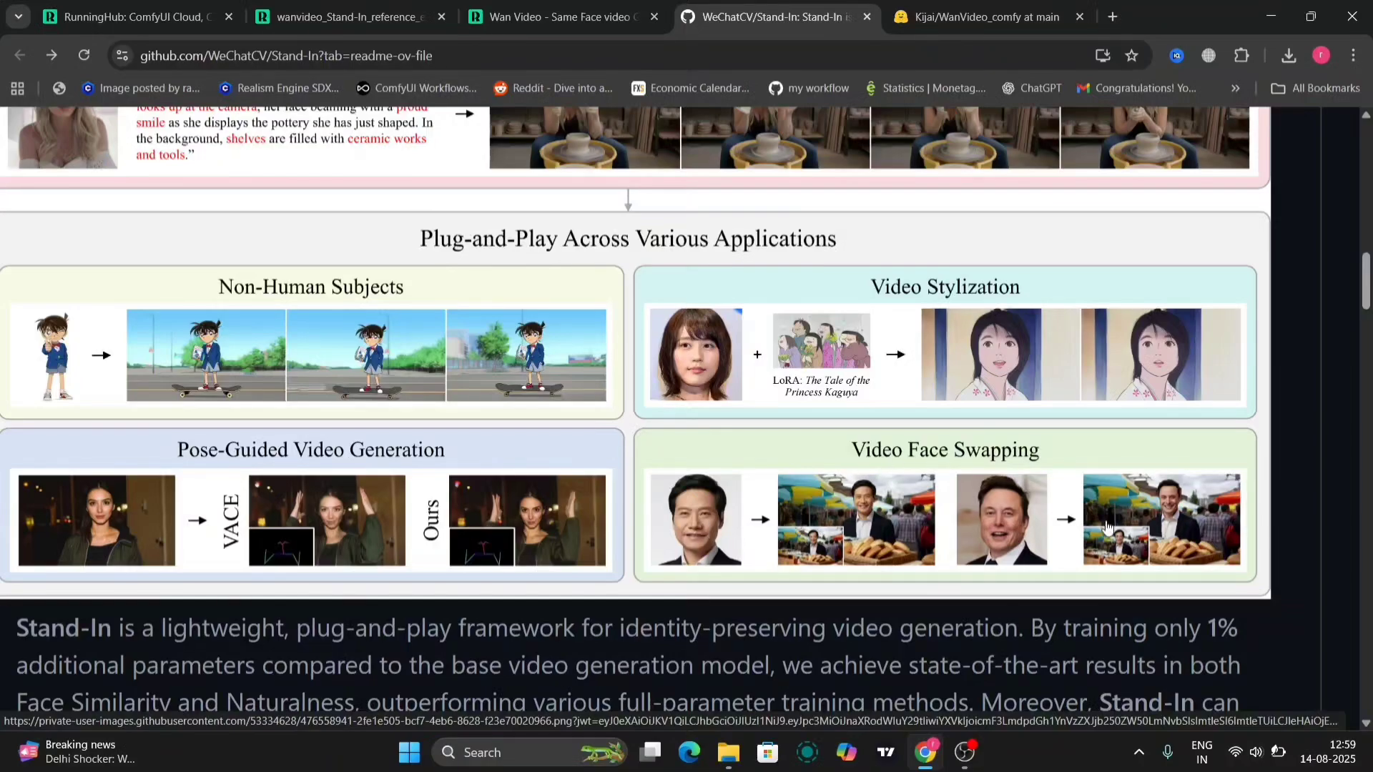
scroll(780, 539, down, 3)
scroll(778, 539, down, 3)
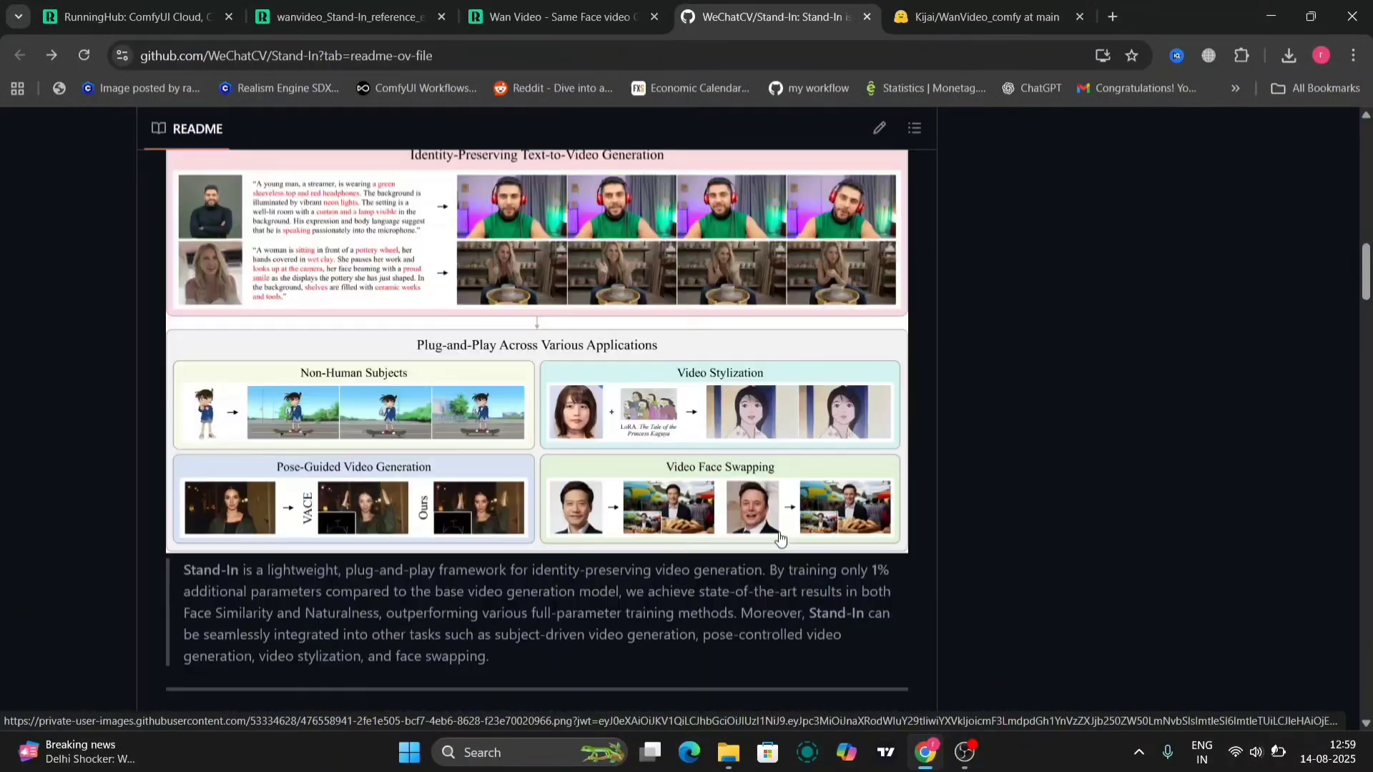
drag(187, 481, 576, 572)
click(576, 572)
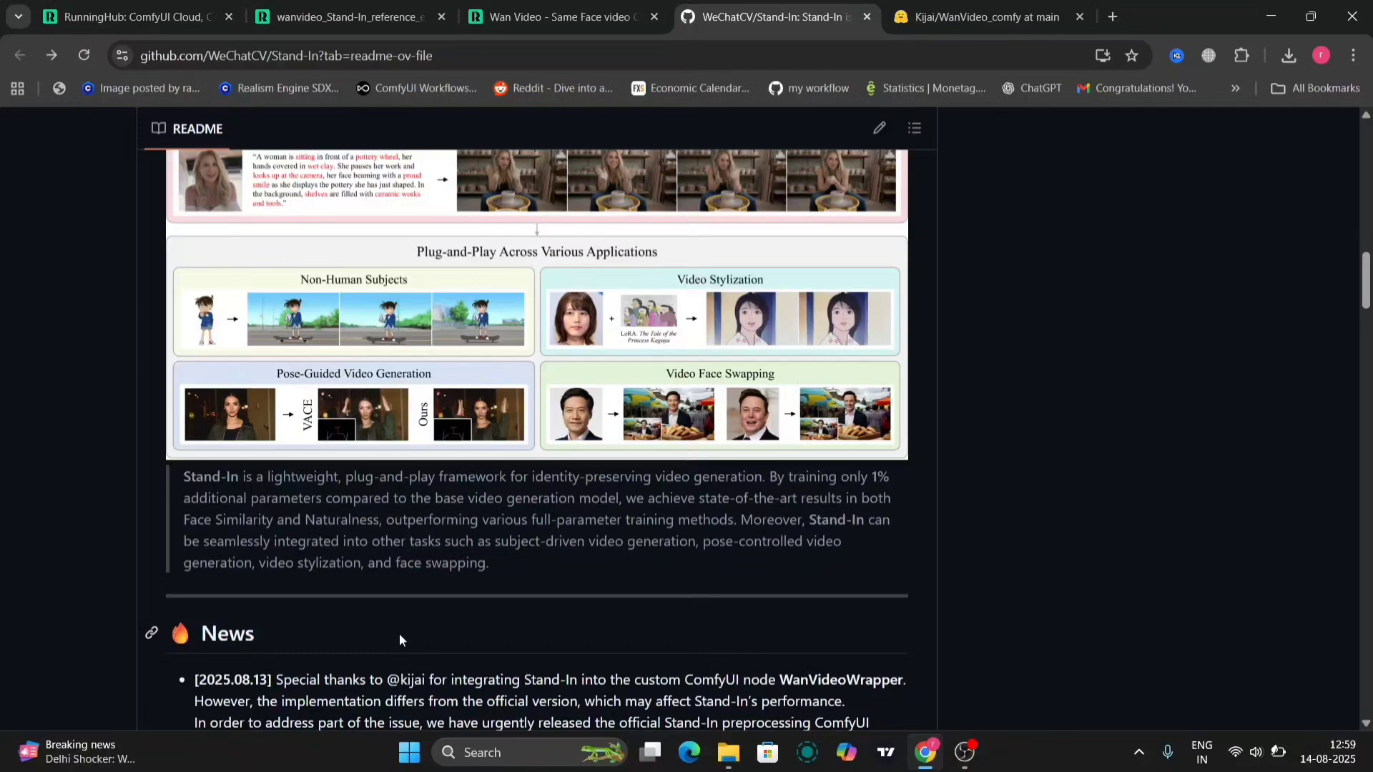
Review the README's showcase examples for identity-preserving text-to-video, non-human subjects and stylized video generation.
scroll(399, 633, down, 3)
scroll(401, 634, down, 7)
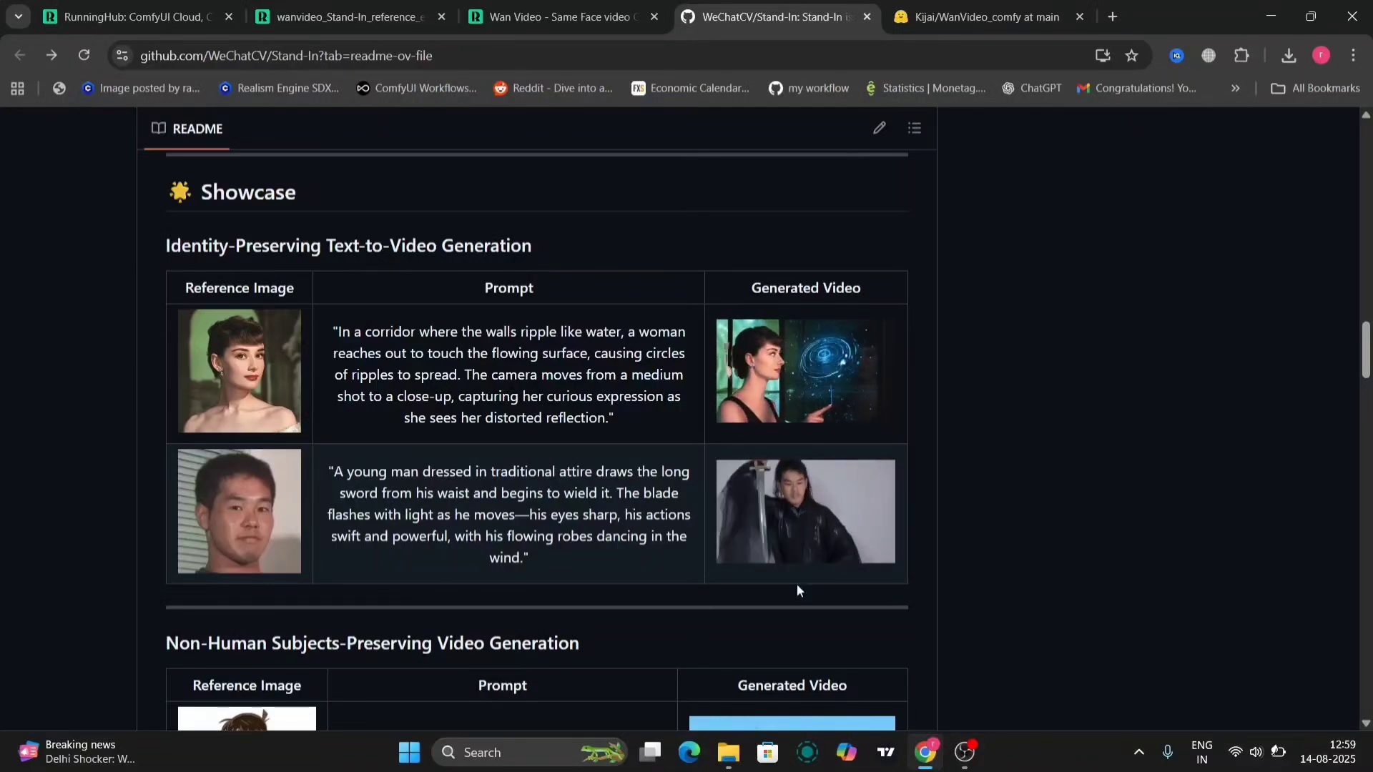
scroll(748, 640, down, 3)
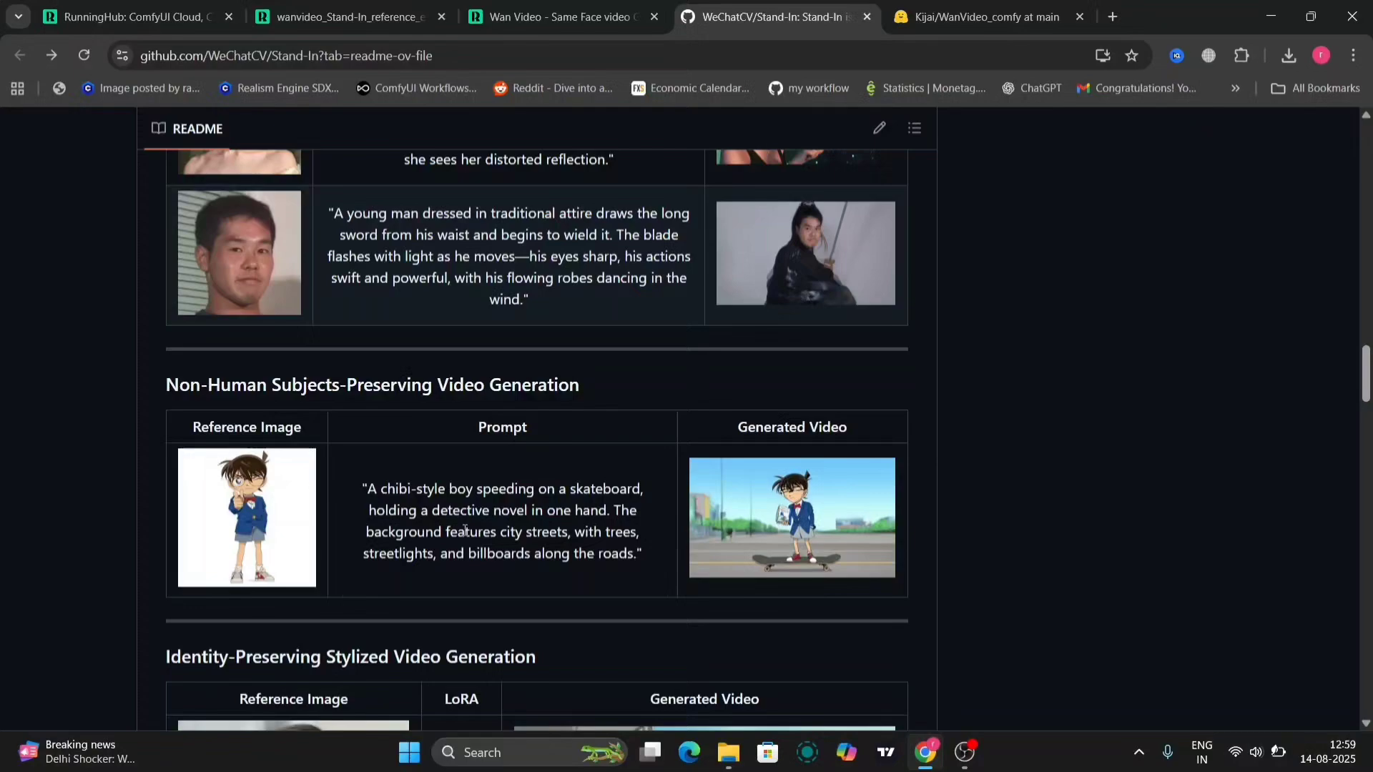
scroll(422, 547, down, 5)
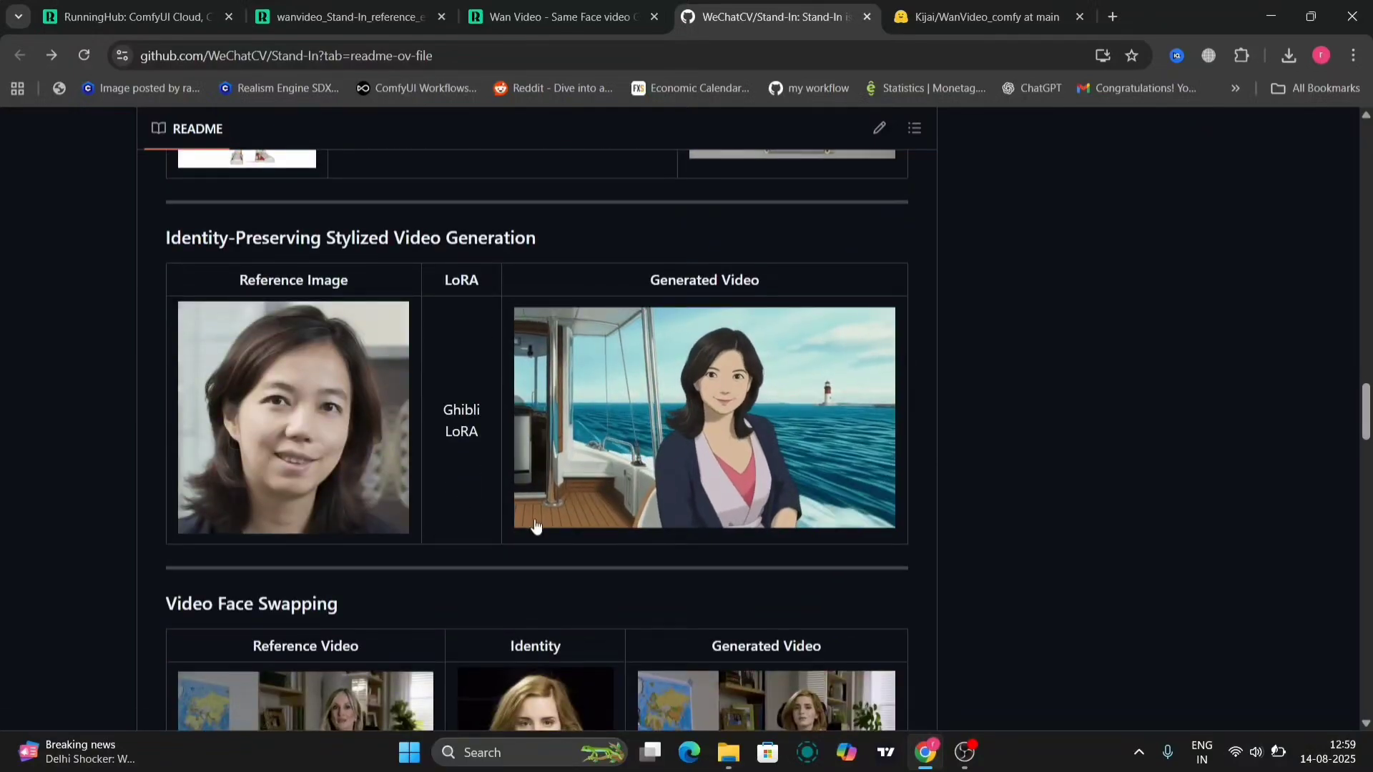
Inspect the Video Face Swapping example up close, comparing its reference video, identity image and generated video.
scroll(315, 461, down, 3)
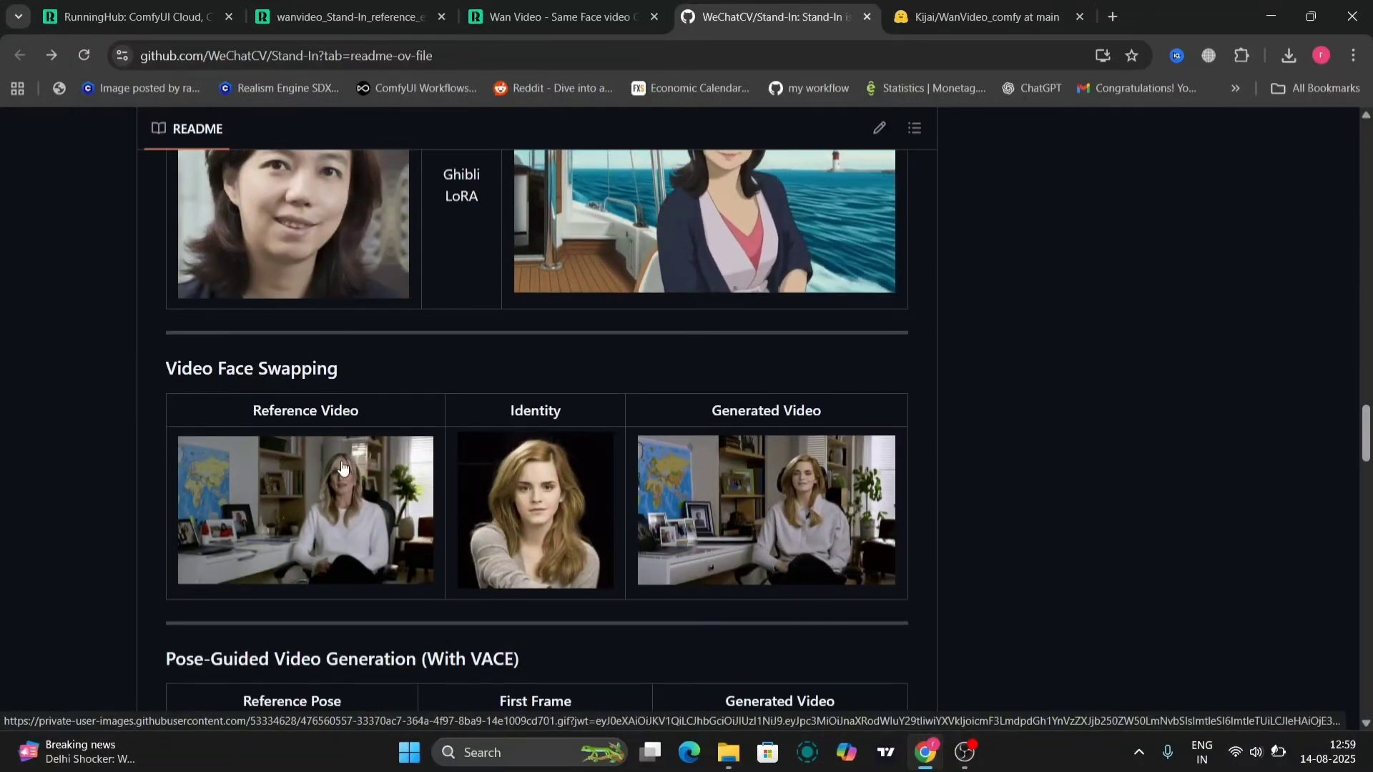
scroll(343, 465, up, 3)
scroll(343, 468, down, 1)
scroll(341, 466, down, 1)
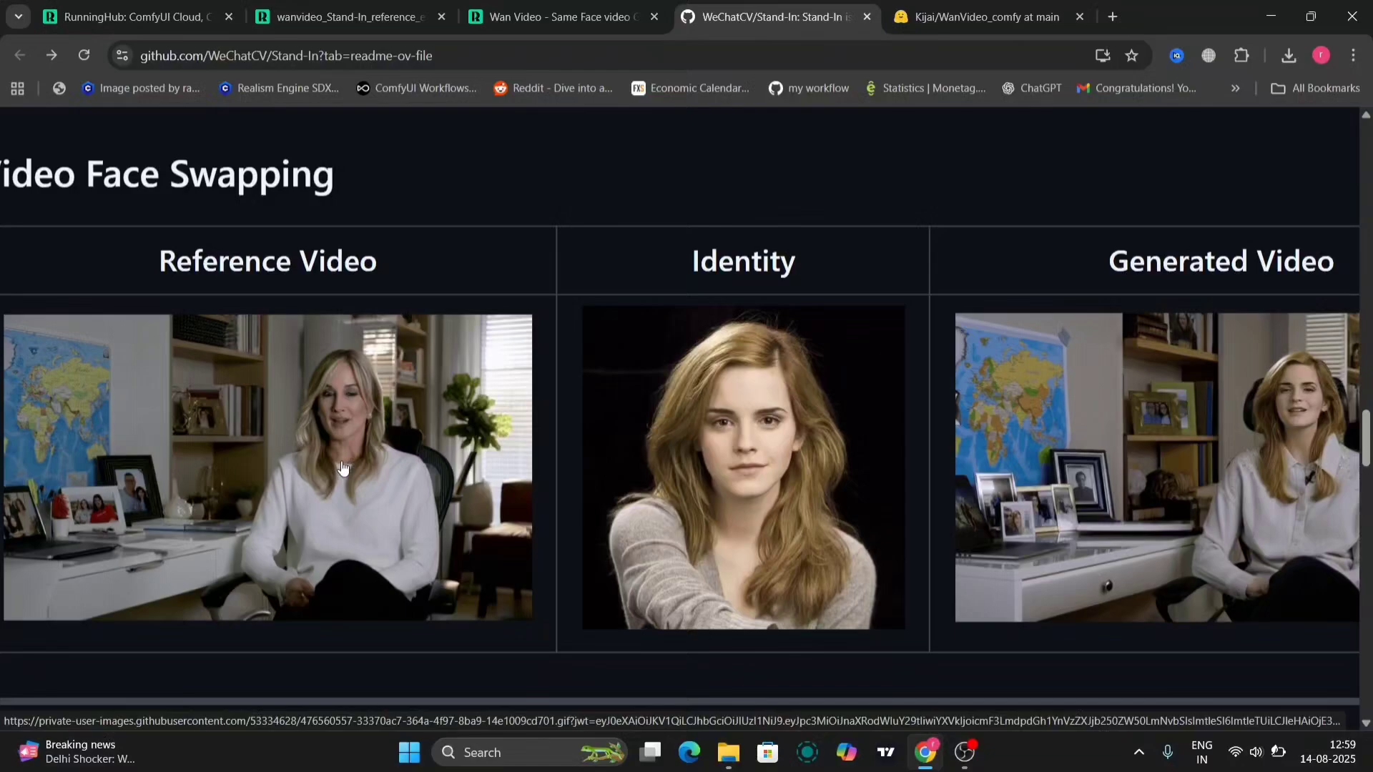
scroll(341, 466, left, 2)
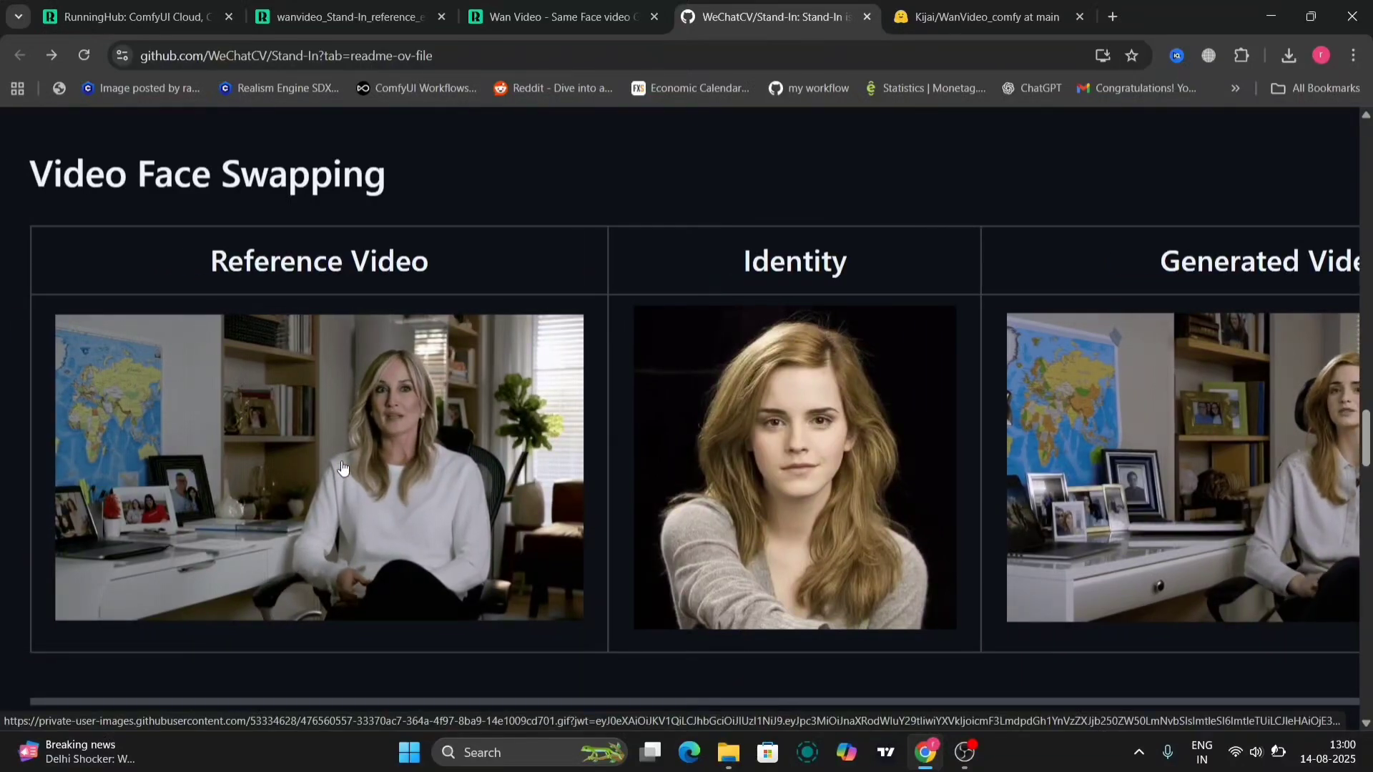
scroll(341, 466, right, 5)
scroll(969, 382, up, 3)
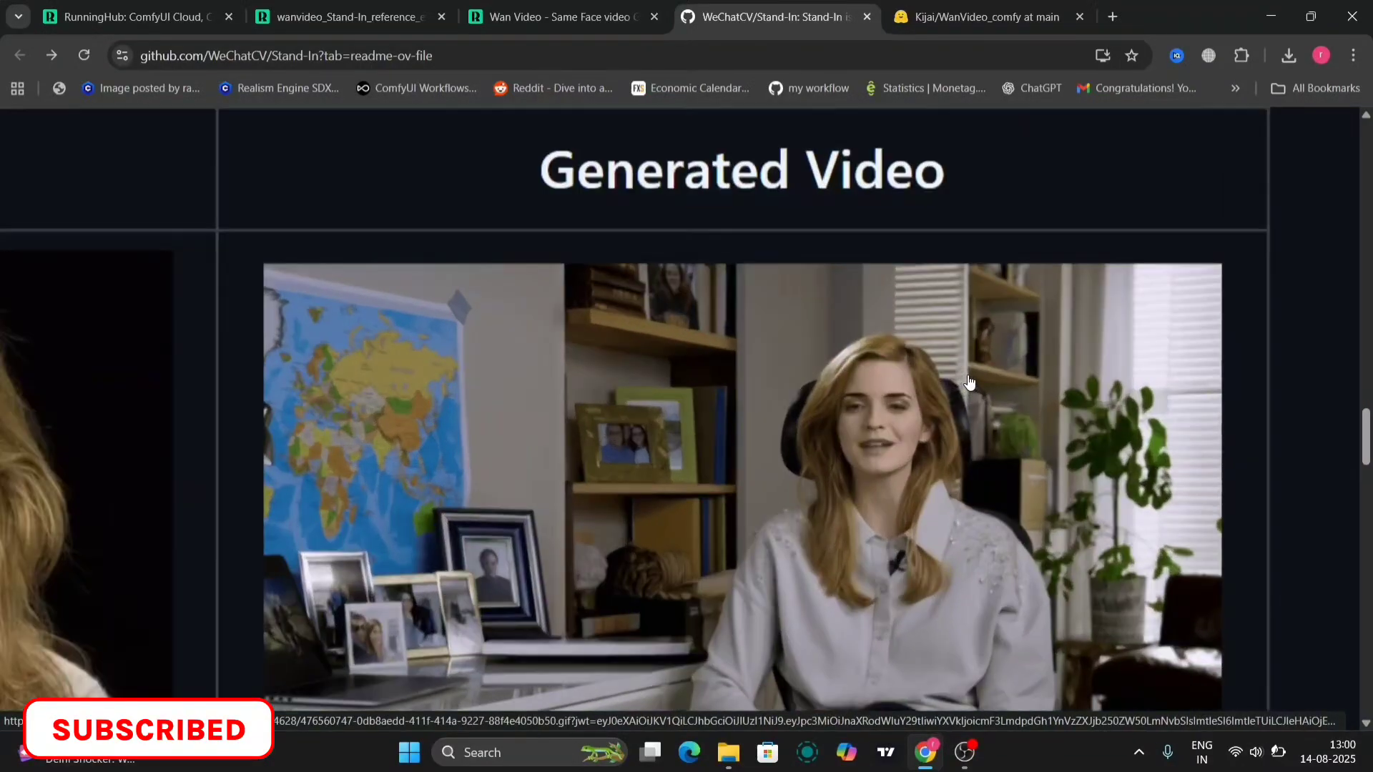
scroll(969, 382, down, 3)
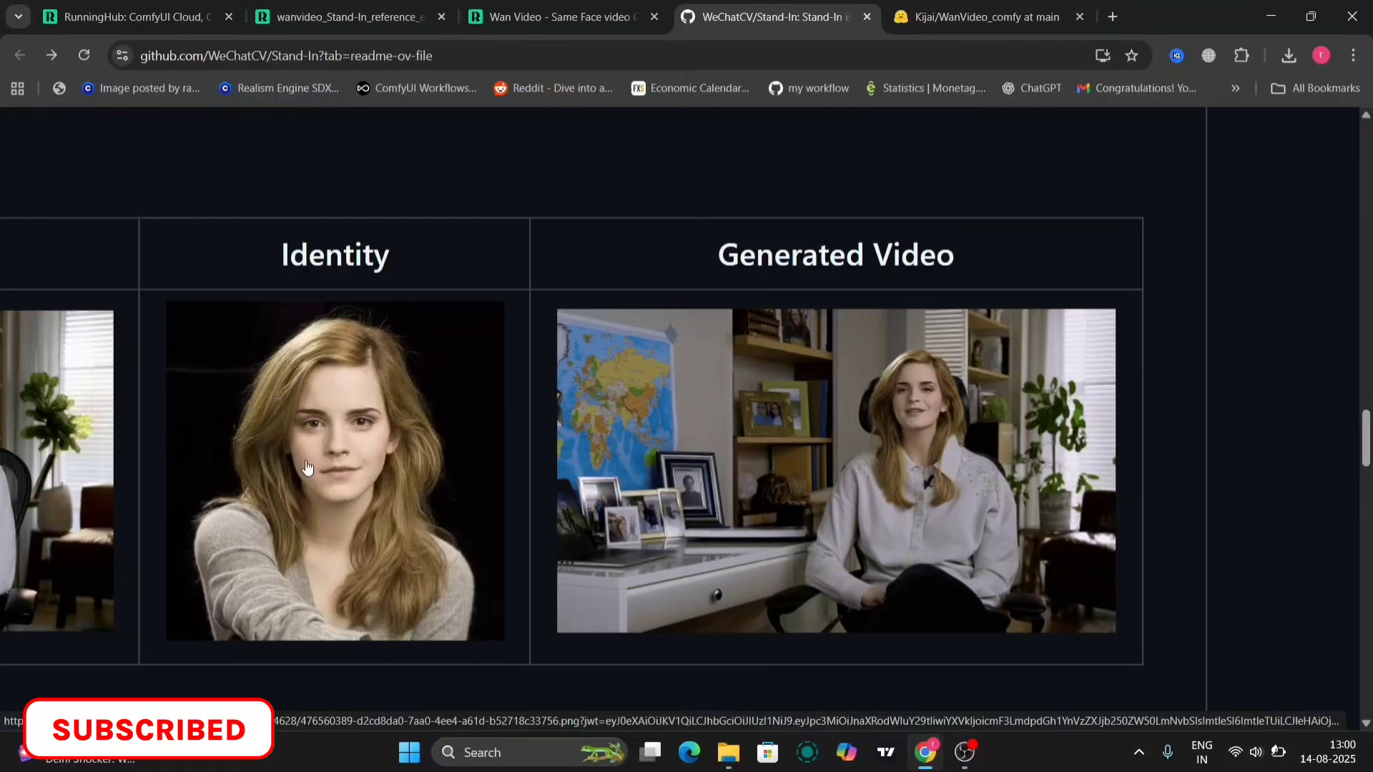
scroll(393, 444, down, 2)
scroll(392, 444, down, 2)
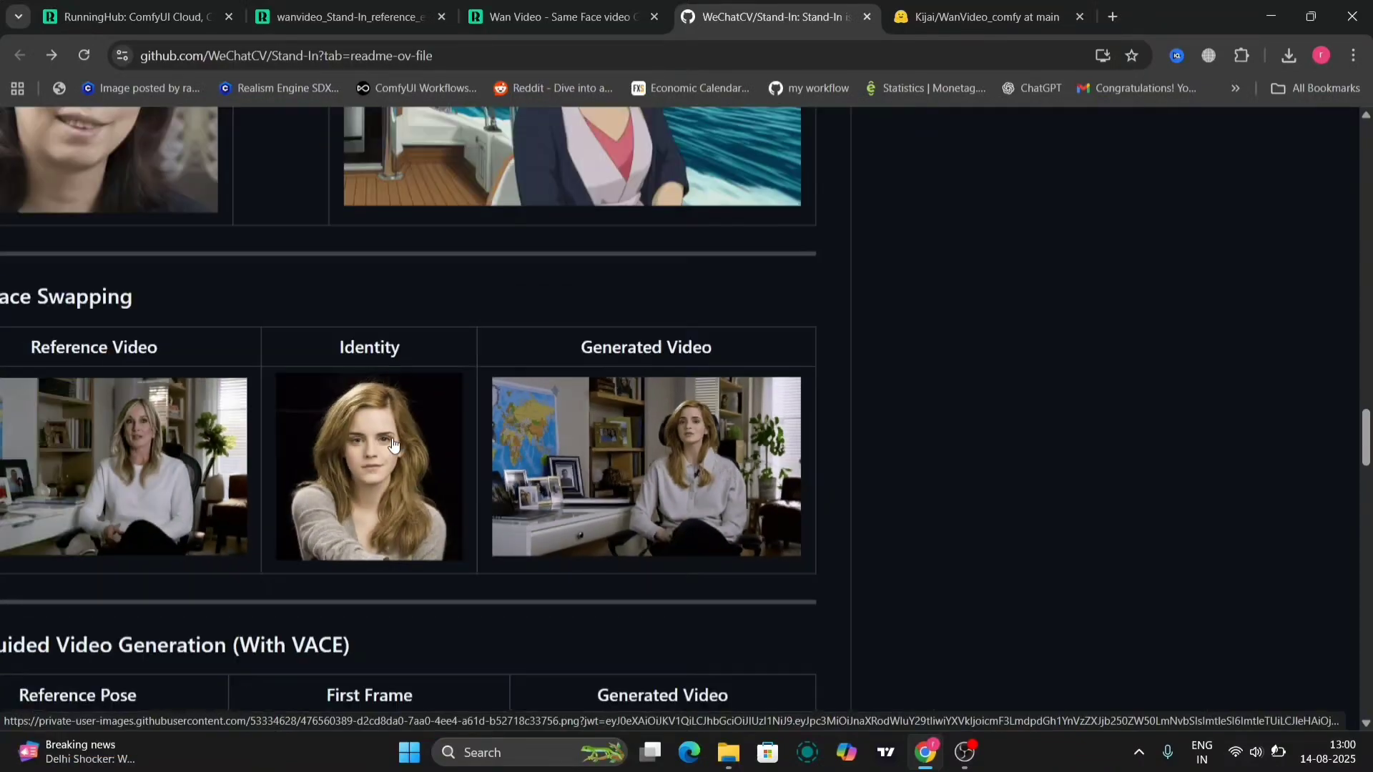
Read the README's pose-guided video generation example, Key Features and Todo List sections.
scroll(393, 444, down, 5)
scroll(392, 438, down, 1)
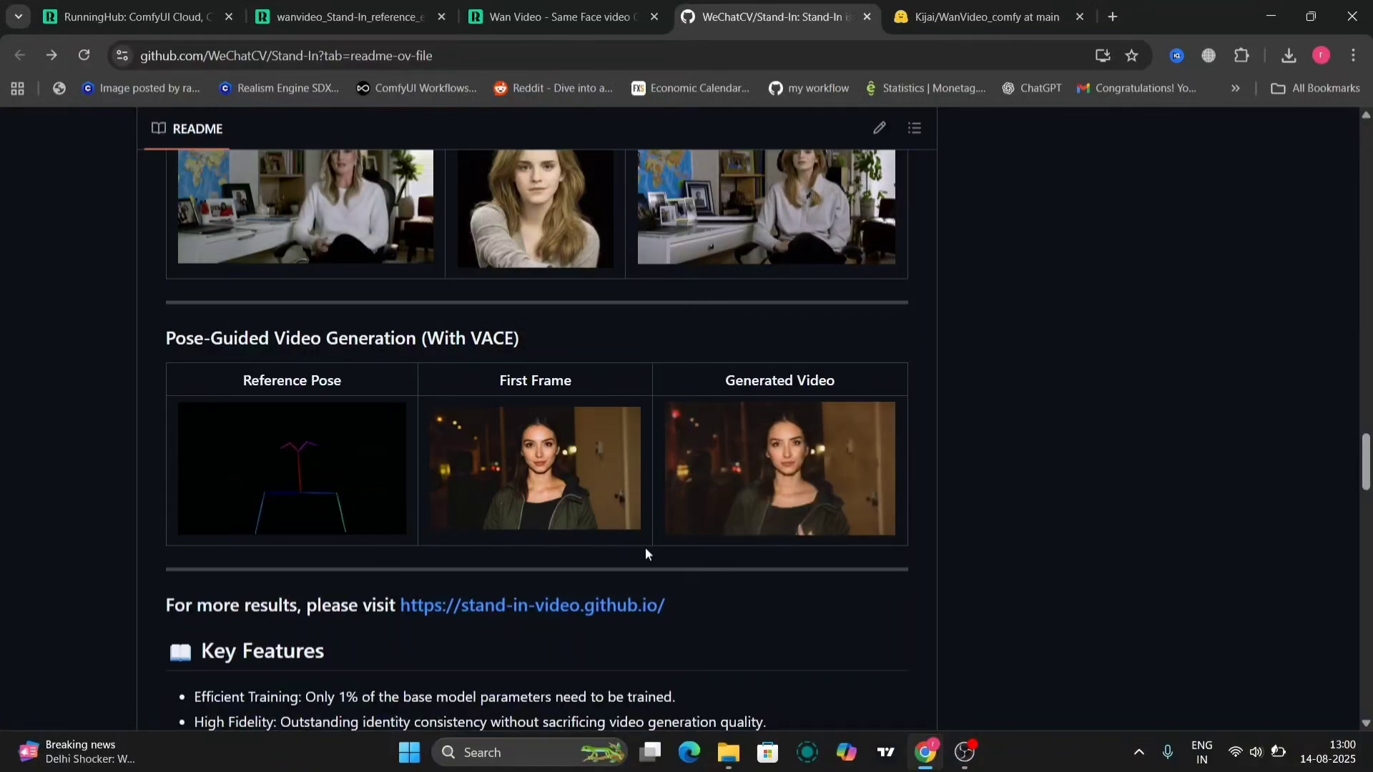
scroll(645, 547, down, 4)
scroll(645, 547, down, 2)
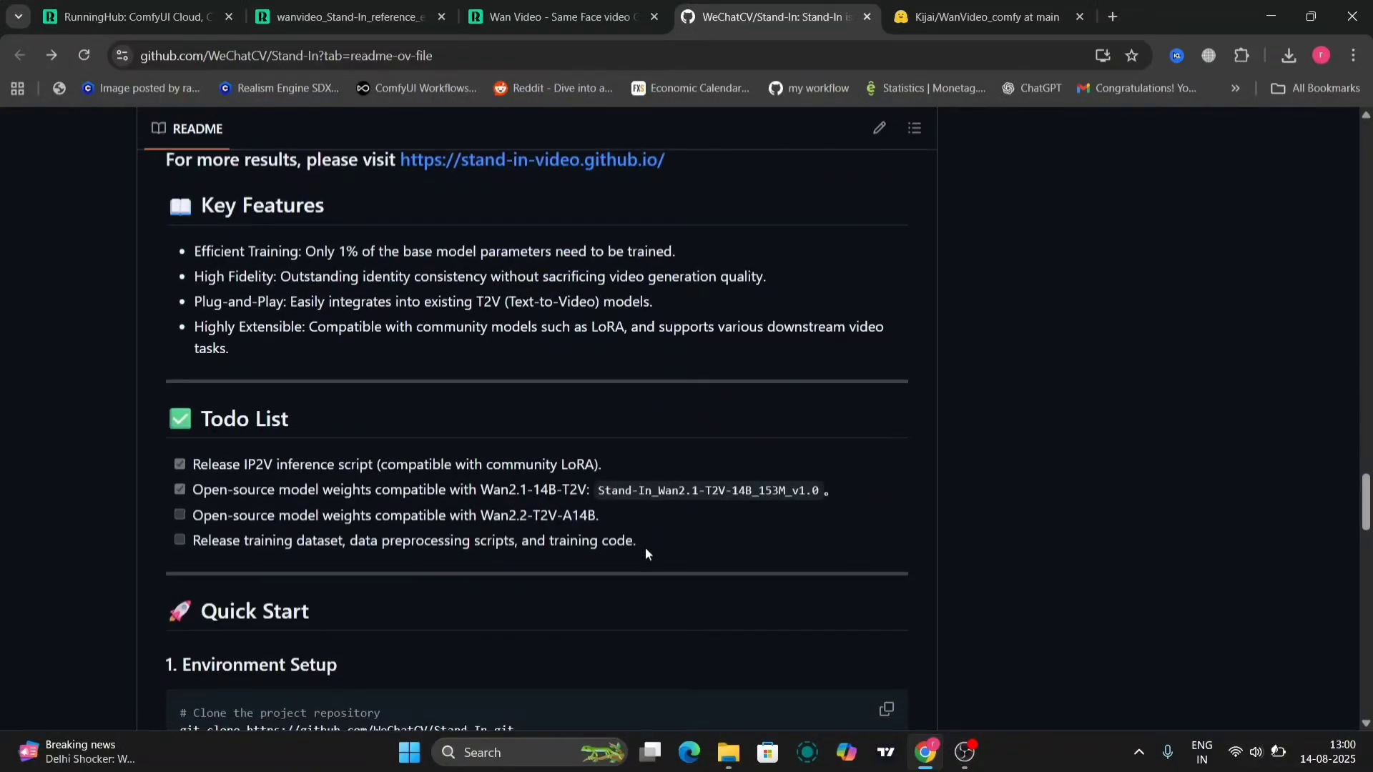
Switch to the Kijai/WanVideo_comfy repository on Hugging Face and open its Stand-In folder.
click(1012, 5)
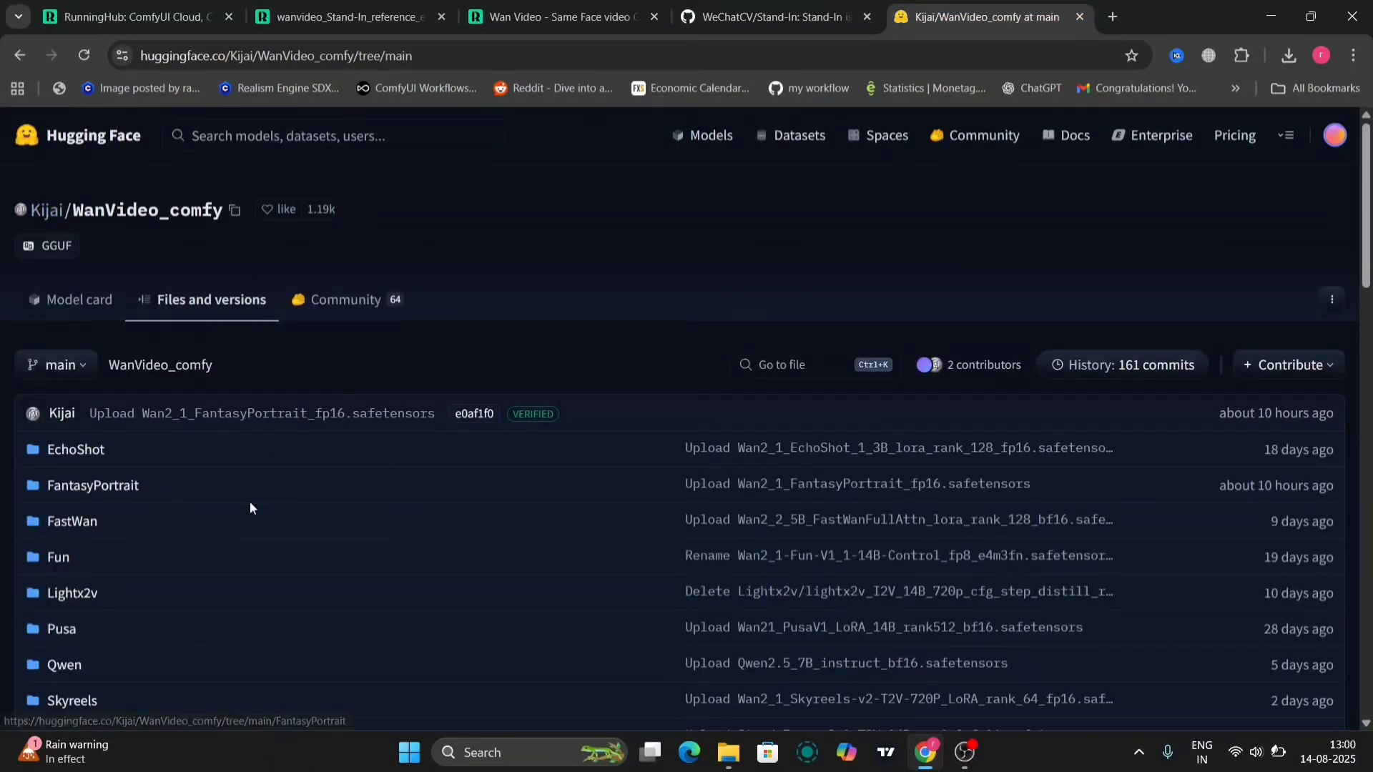
scroll(250, 500, down, 2)
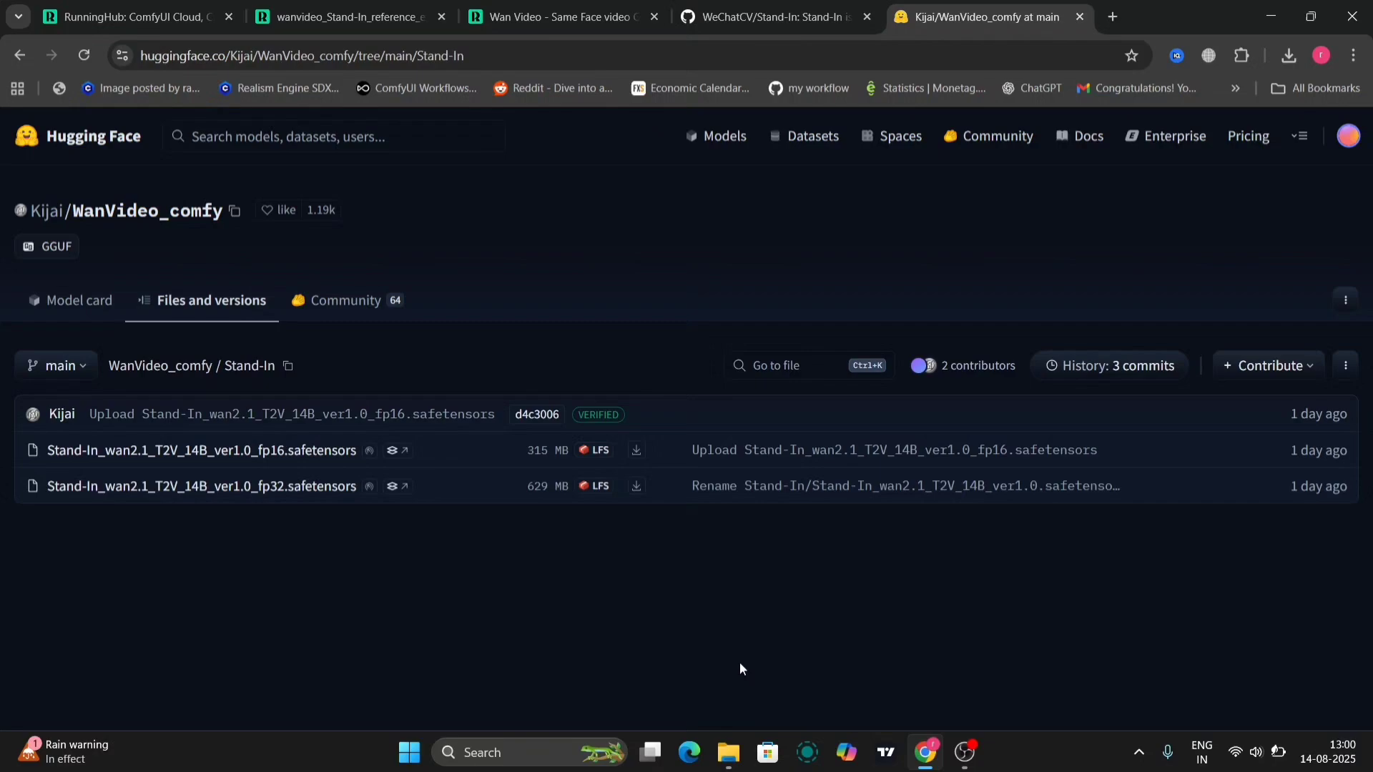
Browse File Explorer from ComfyUI_windows_portable to the ComfyUI models loras folder, and close the window.
key(super)
click(757, 233)
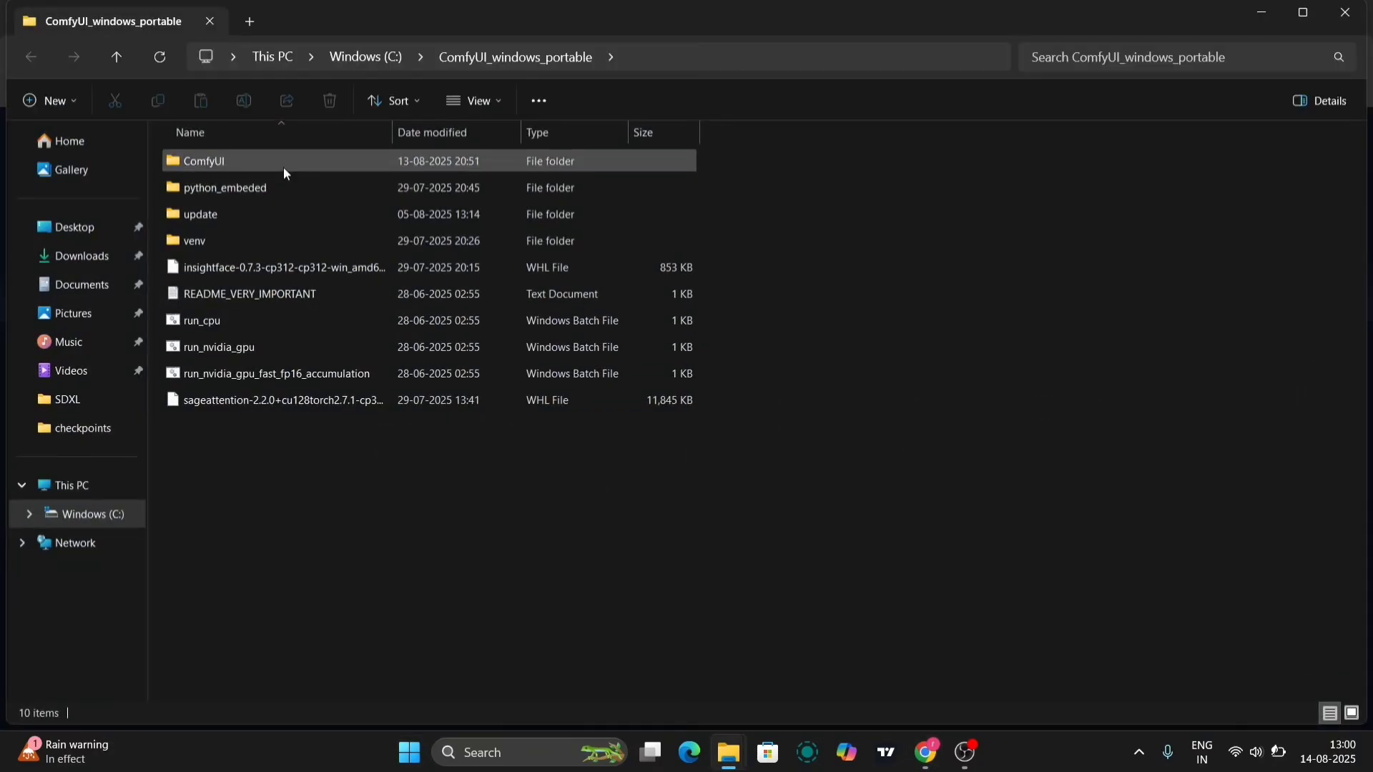
double_click(283, 166)
scroll(286, 658, down, 3)
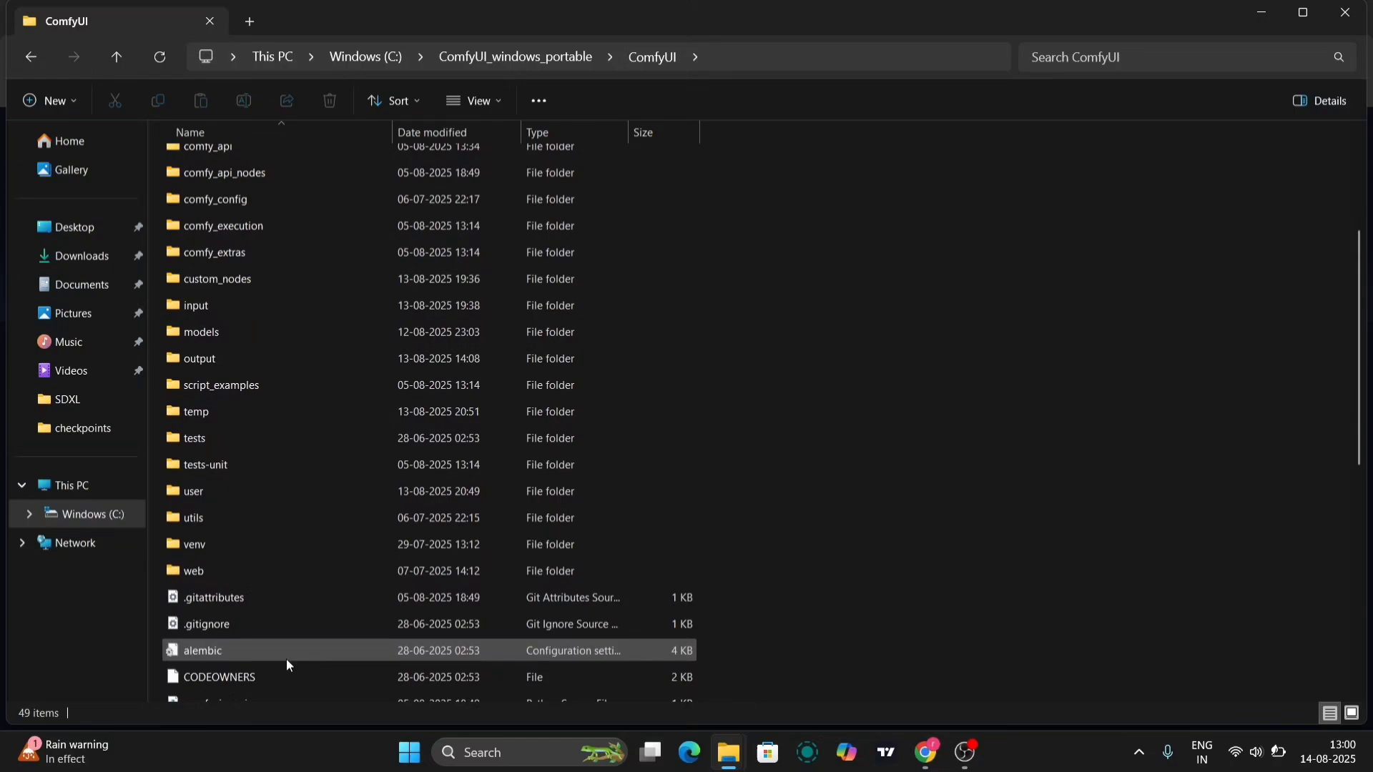
scroll(243, 277, up, 1)
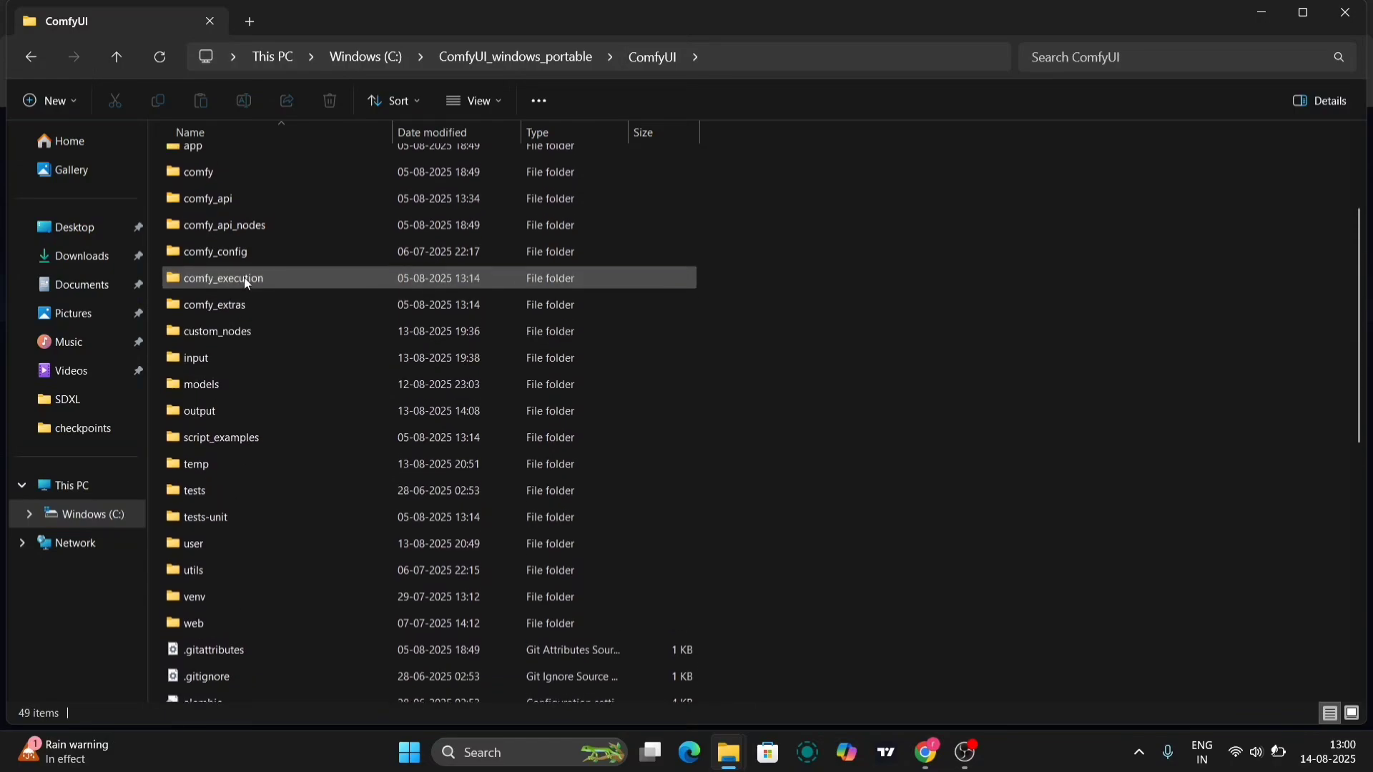
double_click(208, 384)
scroll(317, 487, down, 2)
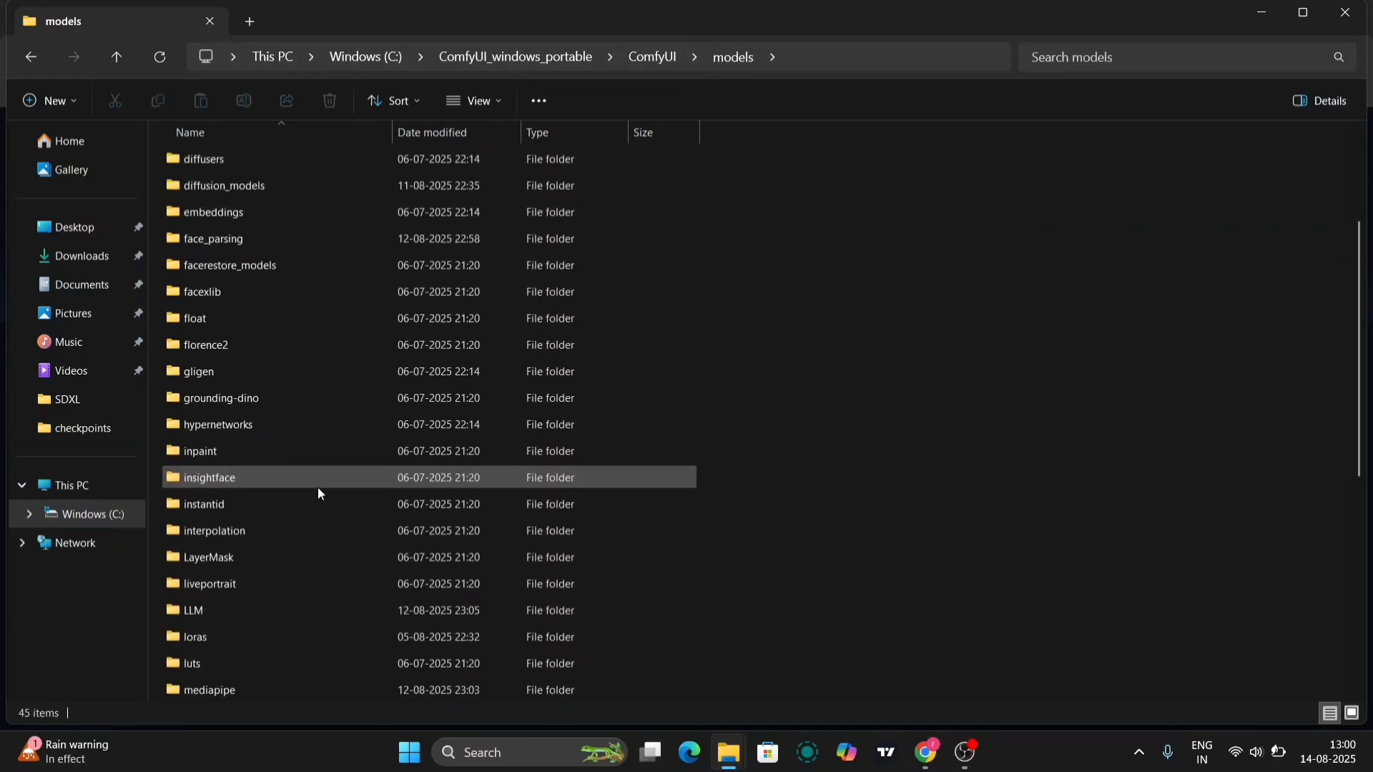
scroll(318, 487, down, 1)
double_click(243, 586)
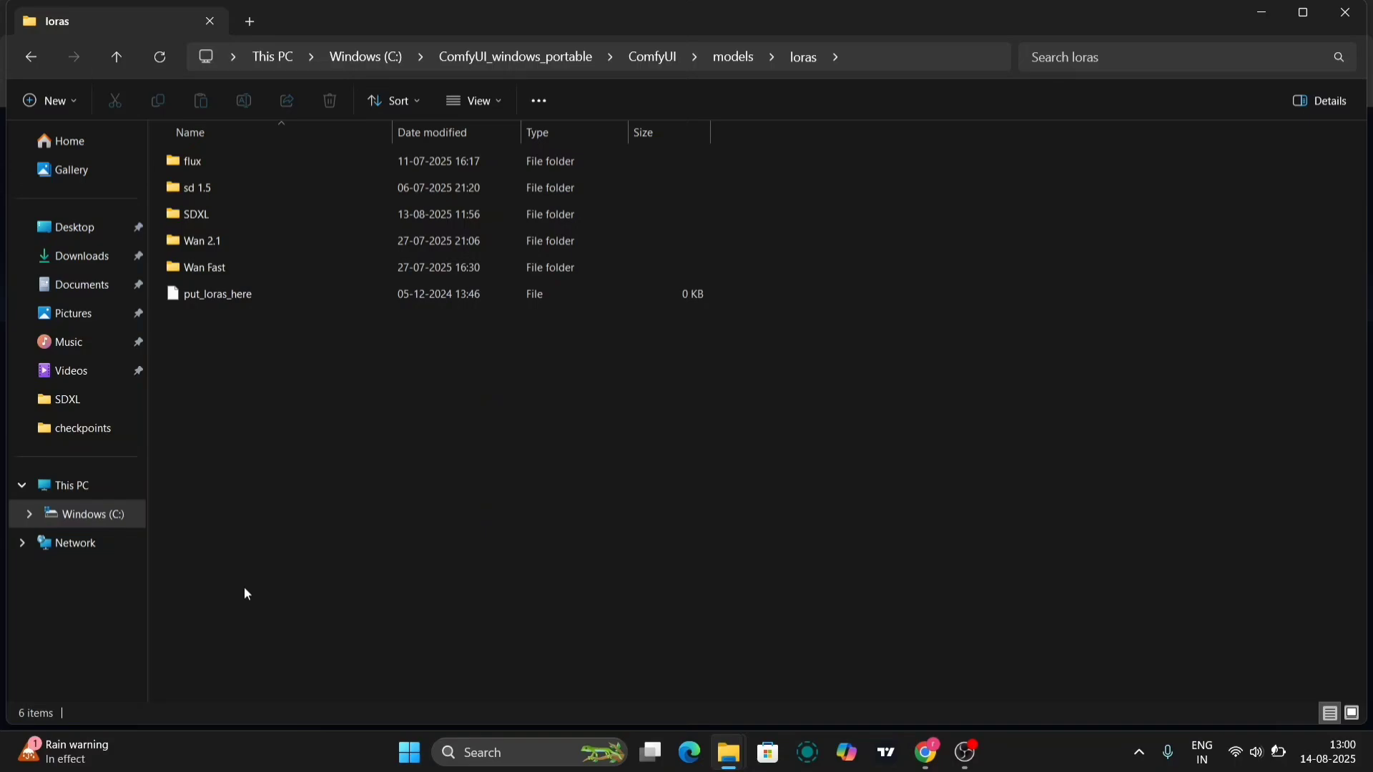
click(1343, 19)
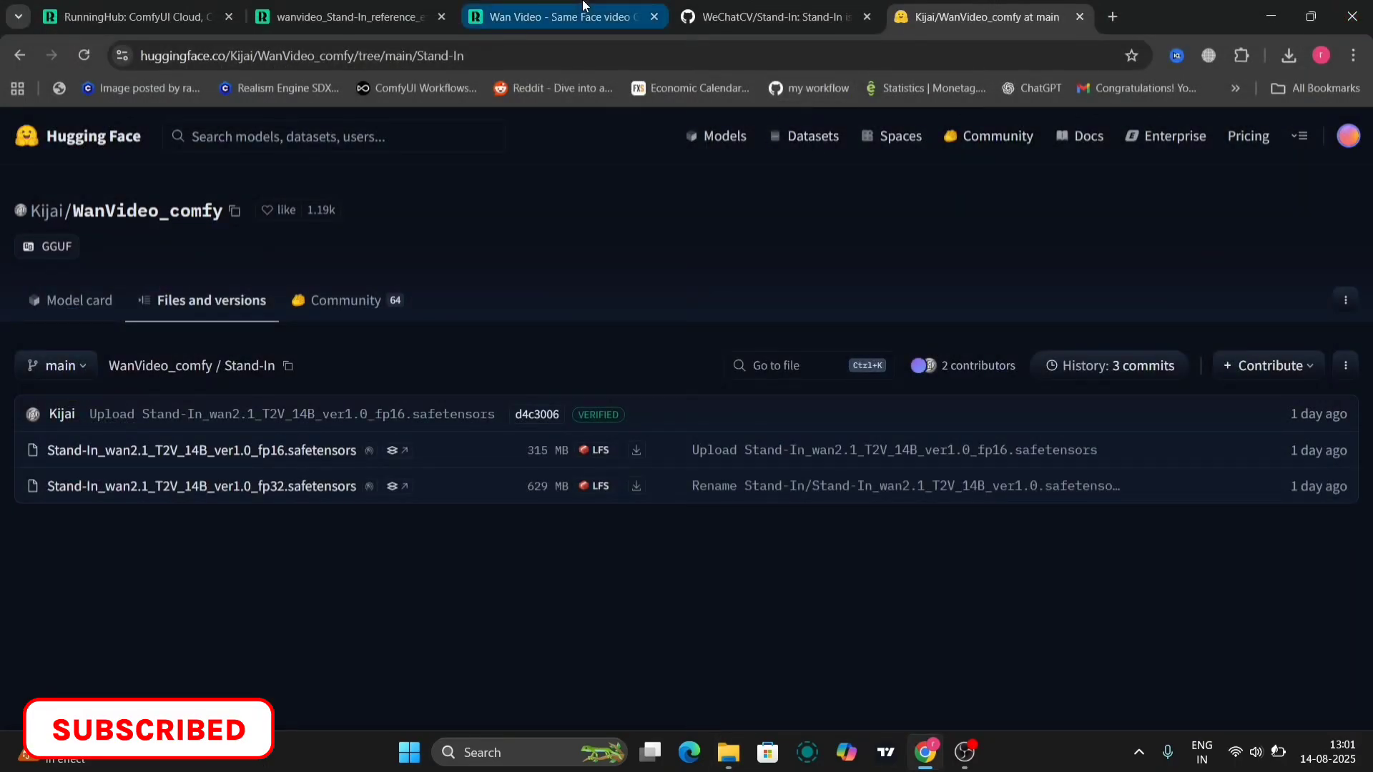
Switch to the wanvideo_Stand-In_reference_example_01 workflow on RunningHub and compare the reference image with the generated video in the output preview.
click(346, 6)
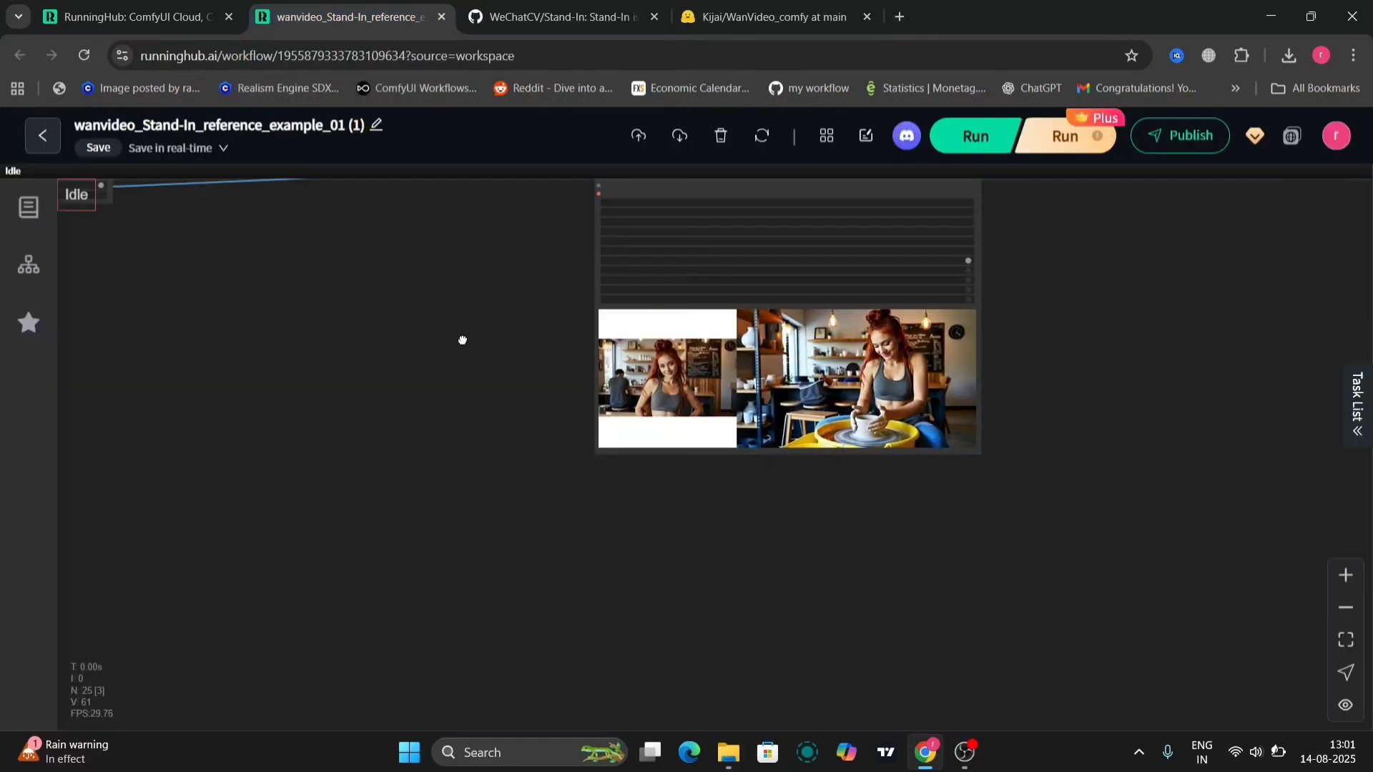
drag(462, 340, 291, 451)
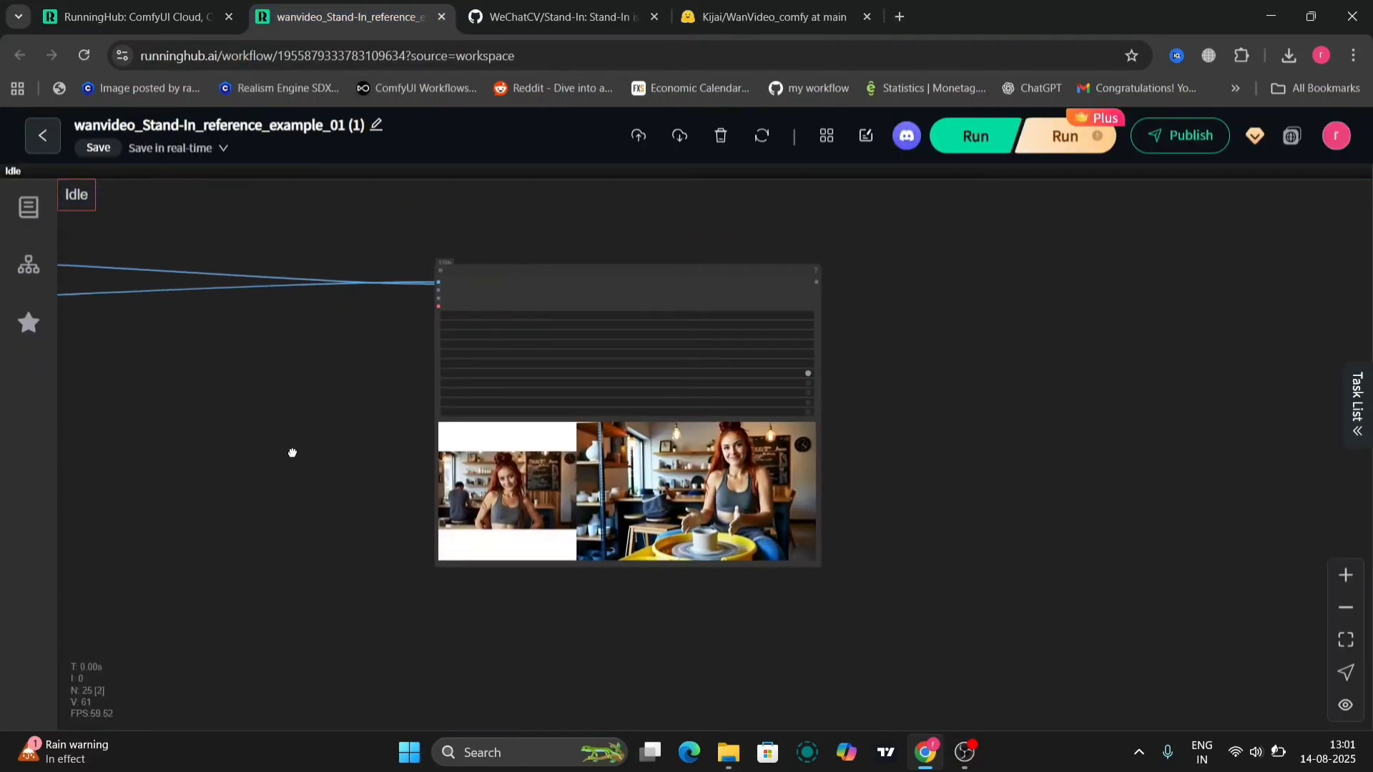
scroll(279, 448, up, 10)
drag(454, 441, 2, 299)
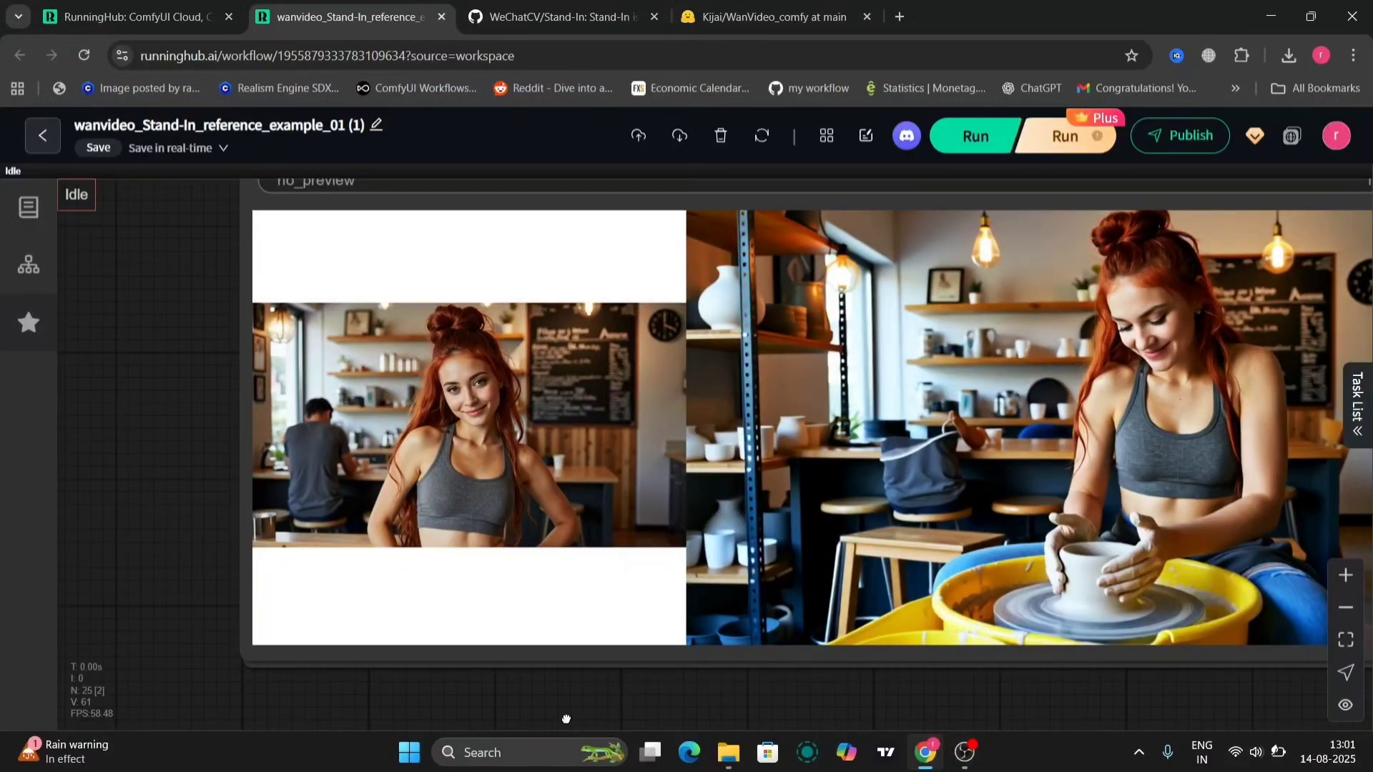
scroll(471, 444, down, 4)
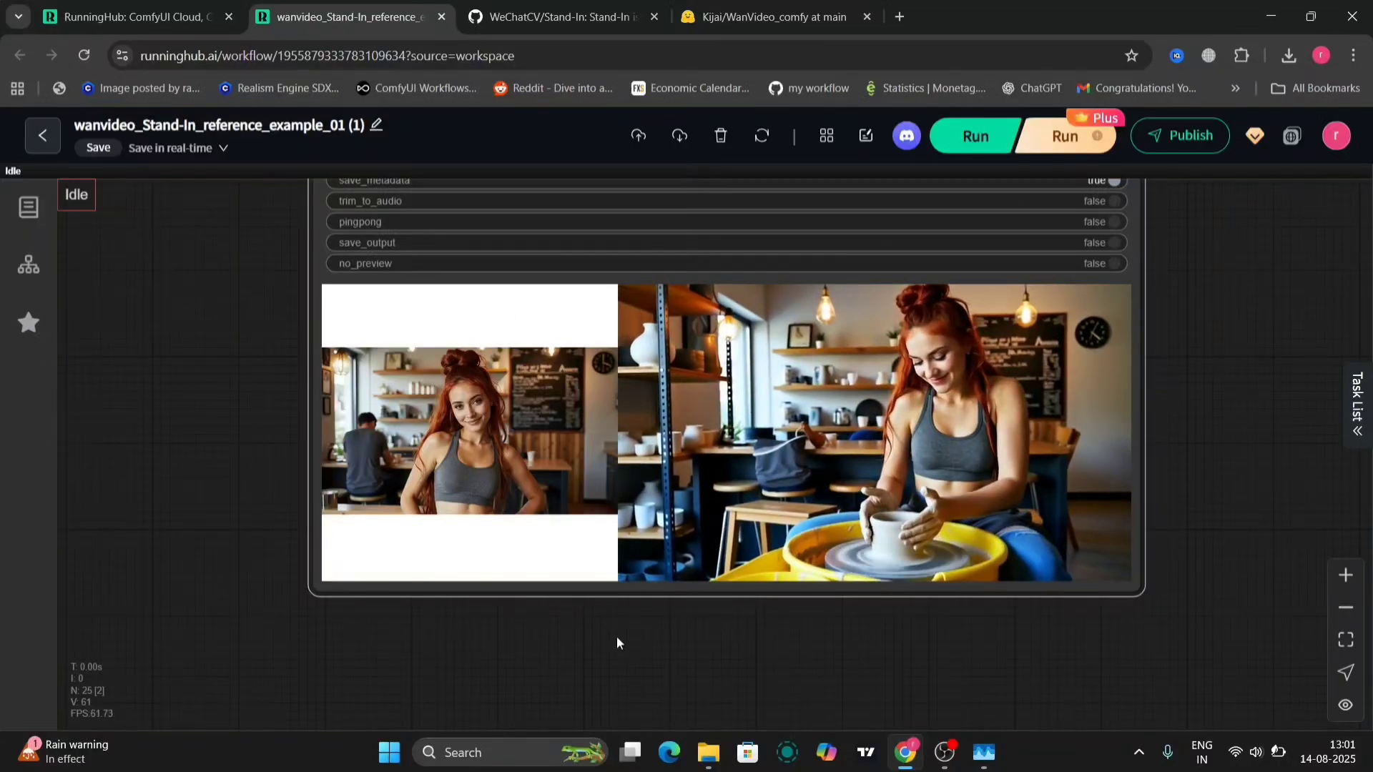
scroll(616, 636, up, 3)
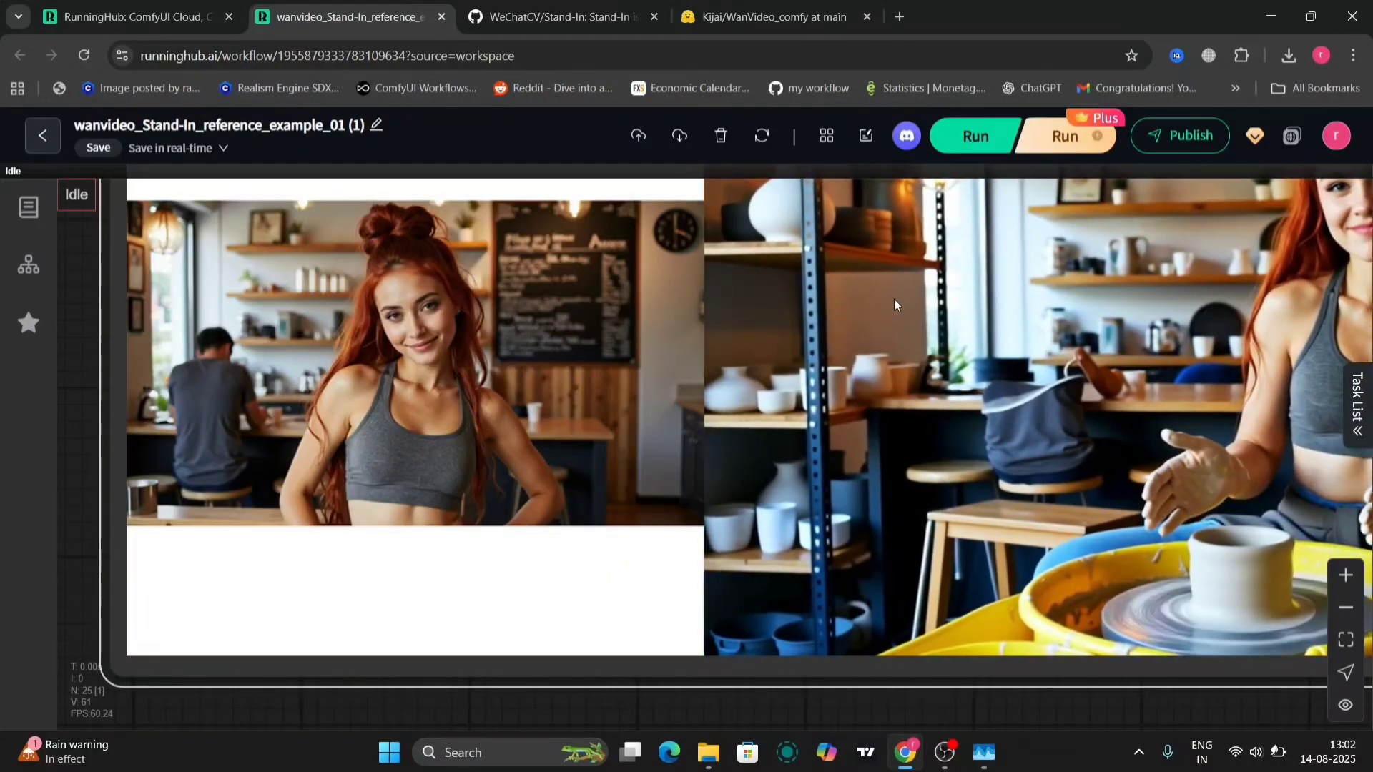
scroll(805, 492, down, 12)
Examine the workflow's reference image input, Resize Image v2, width, height, num_frames and WanVideo Encode nodes.
drag(353, 466, 439, 315)
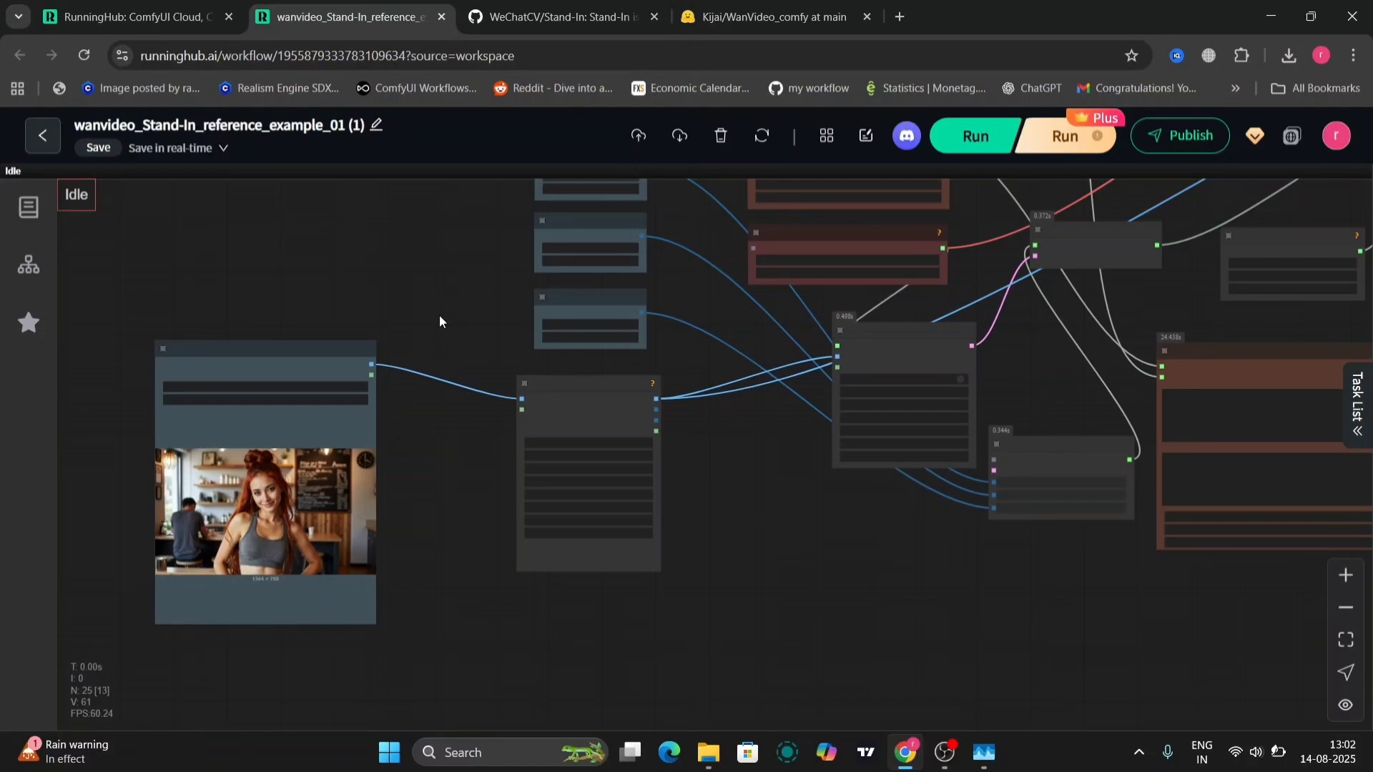
scroll(439, 321, up, 4)
drag(434, 460, 279, 476)
drag(738, 309, 732, 350)
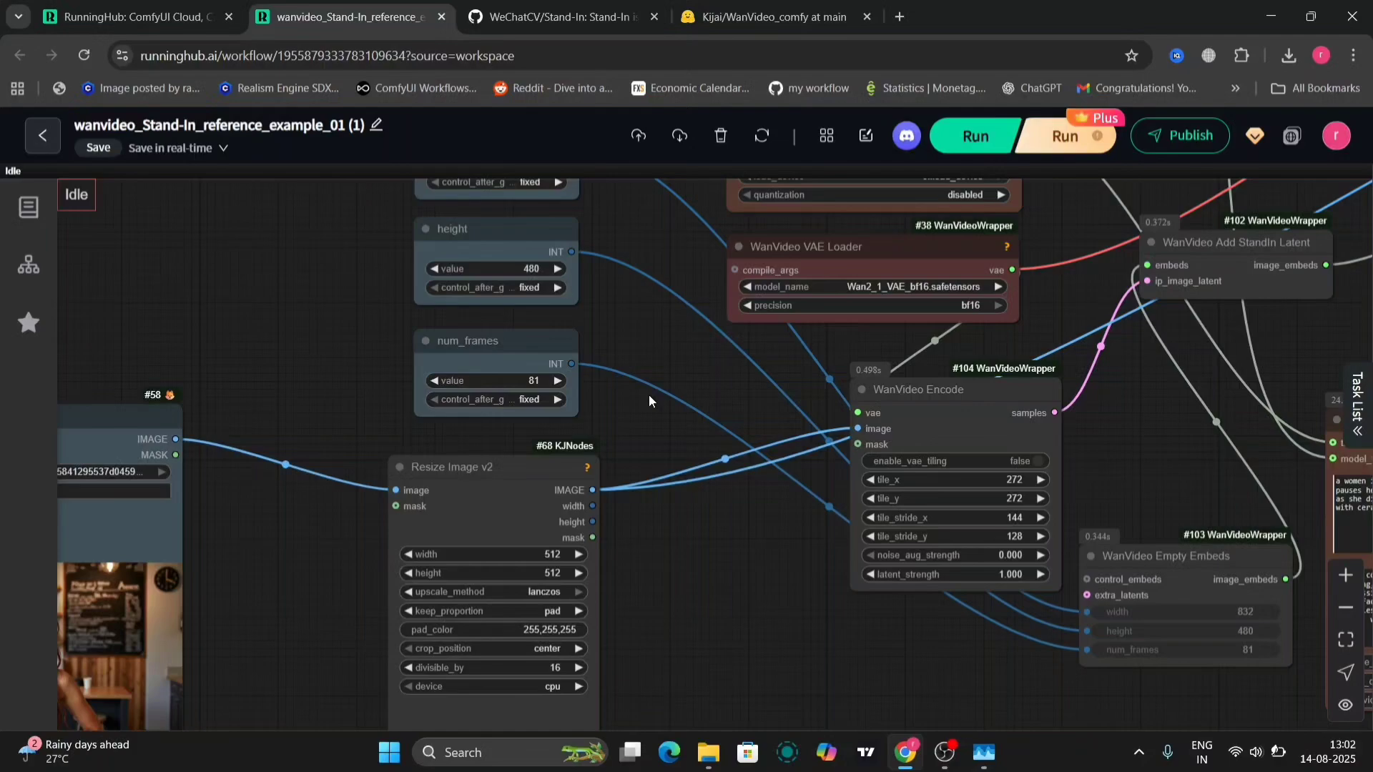
drag(647, 371, 649, 544)
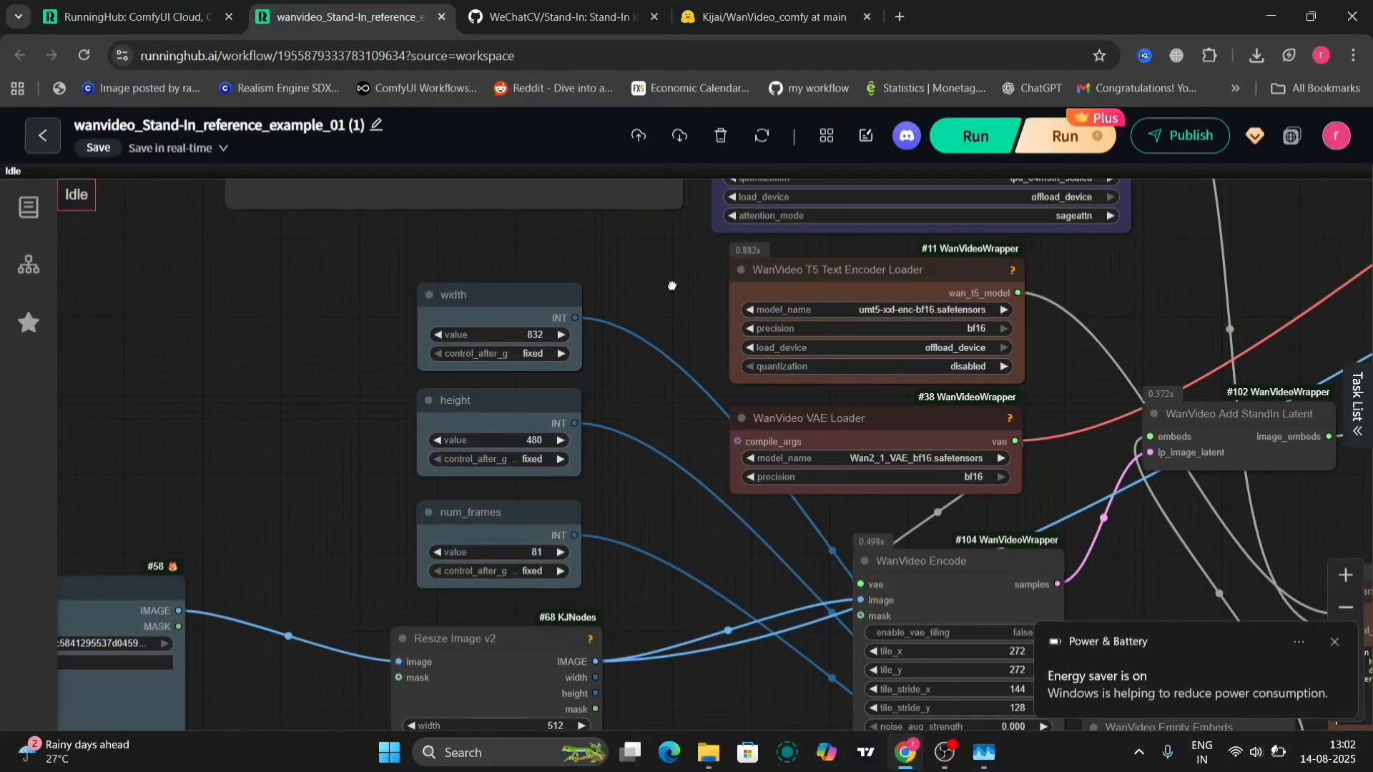
Move the WanVideo Lora Select node slightly left, away from the WanVideo Model Loader node, and deselect it.
drag(672, 286, 613, 539)
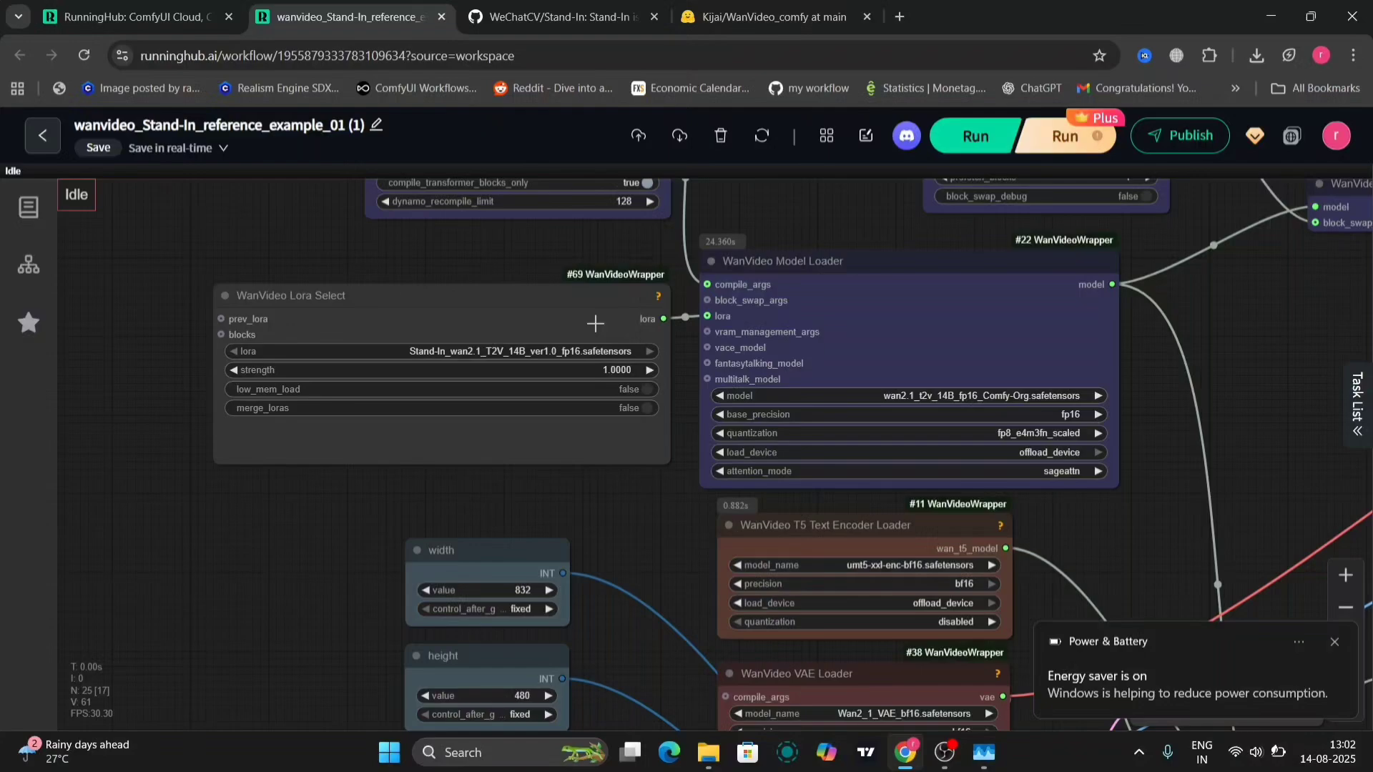
drag(524, 313, 481, 319)
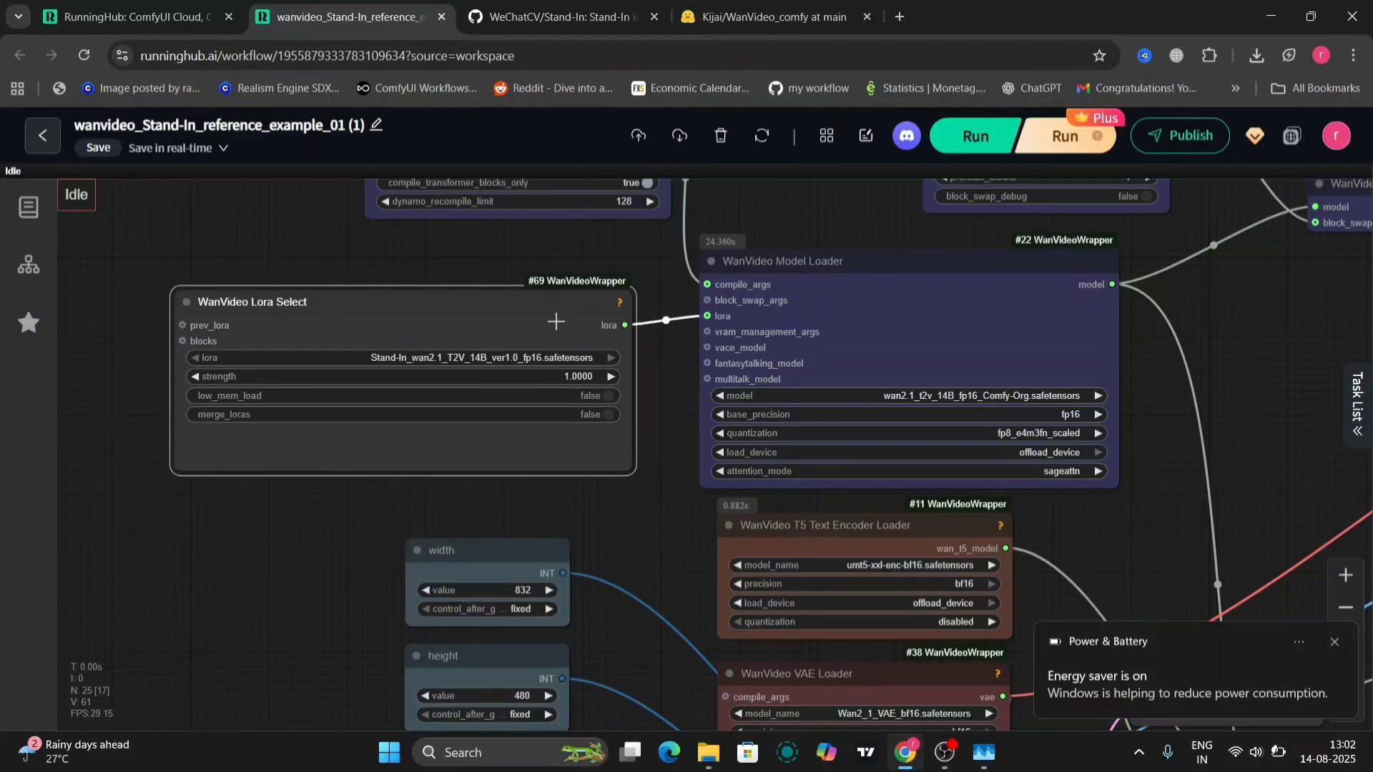
click(674, 369)
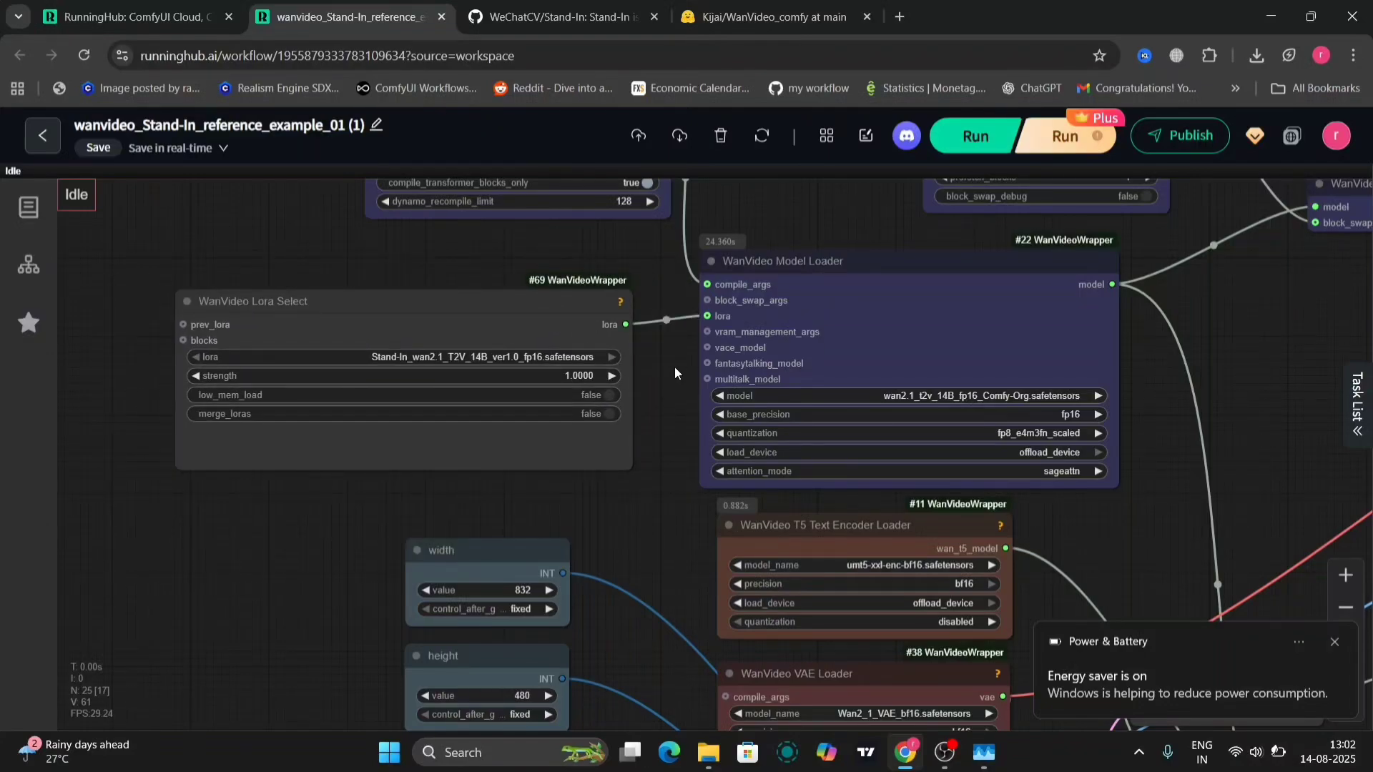
Dismiss the Energy saver notification and examine the WanVideo Model Loader node's model, precision and quantization settings.
drag(675, 366, 450, 478)
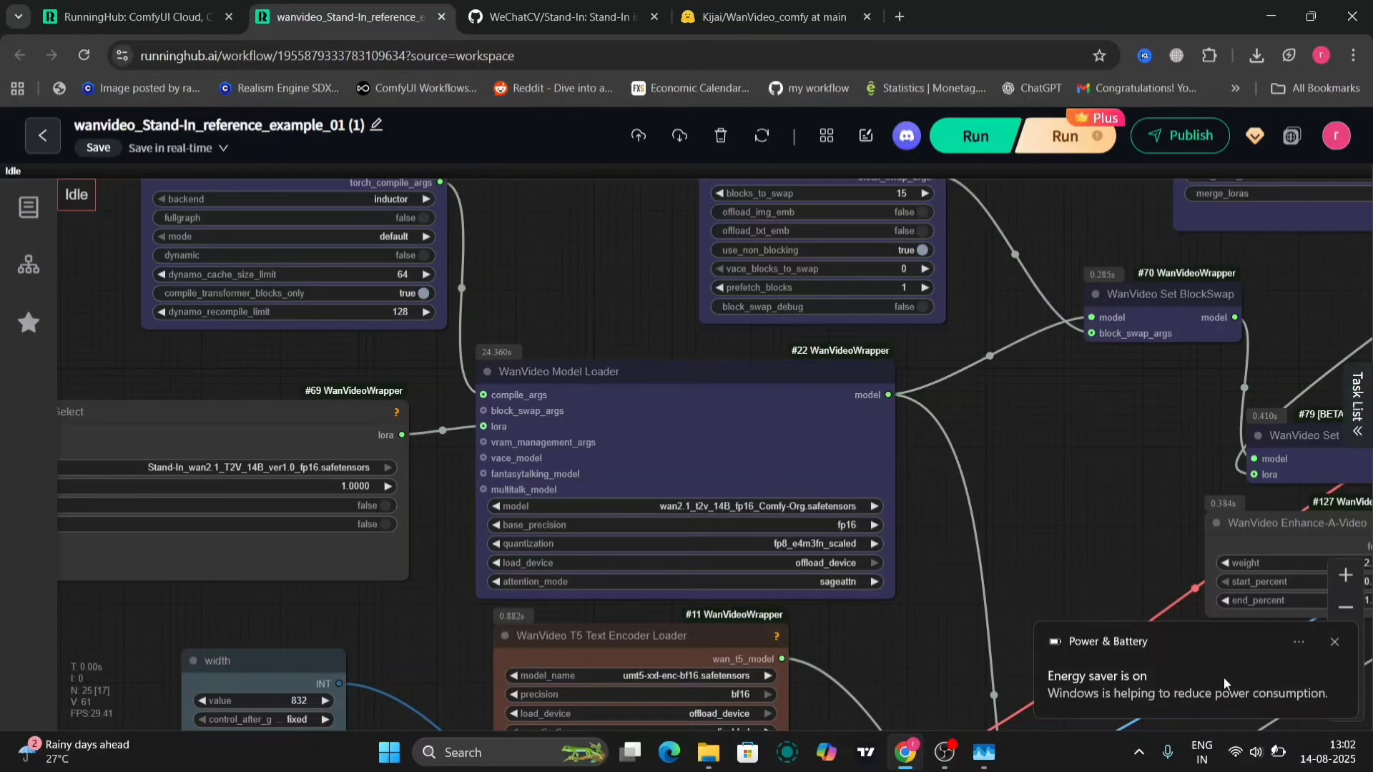
click(1335, 642)
scroll(983, 520, up, 3)
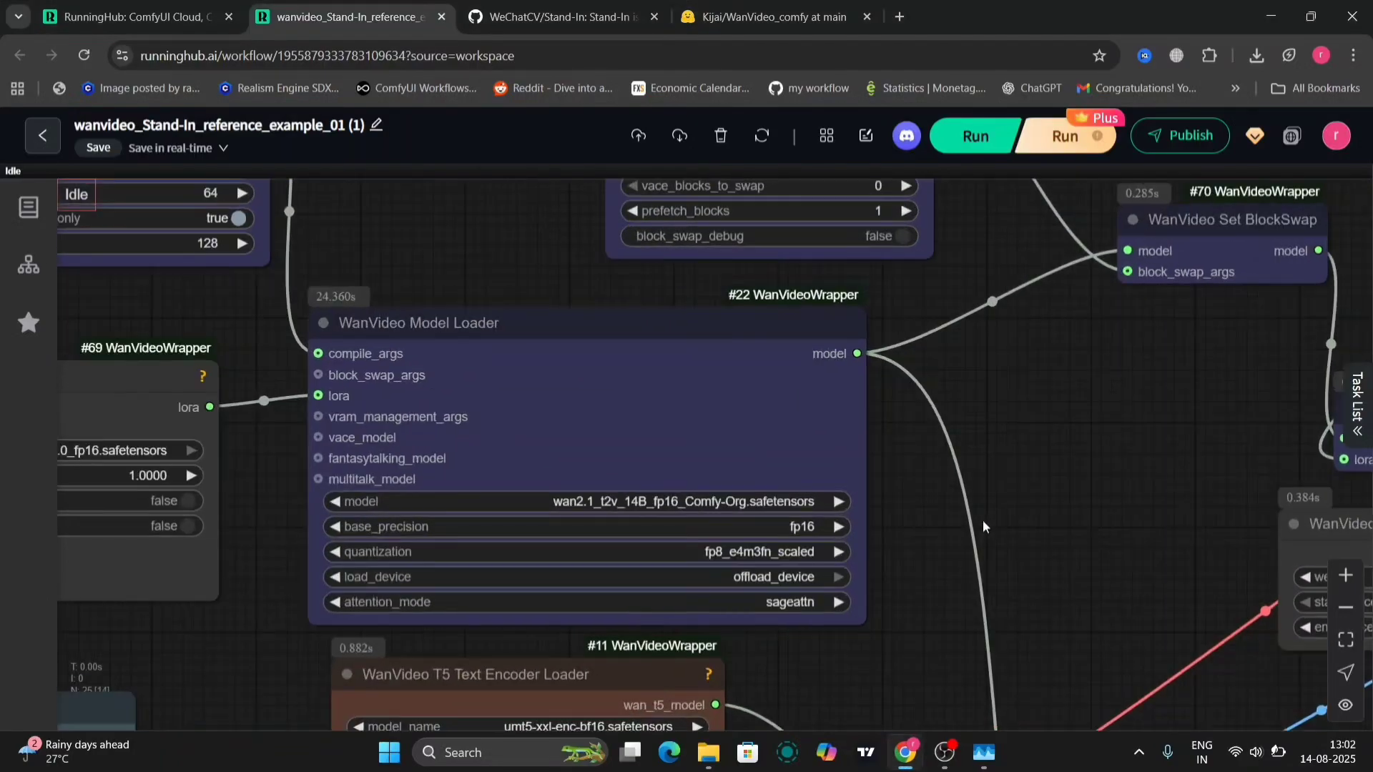
drag(1036, 480, 1054, 464)
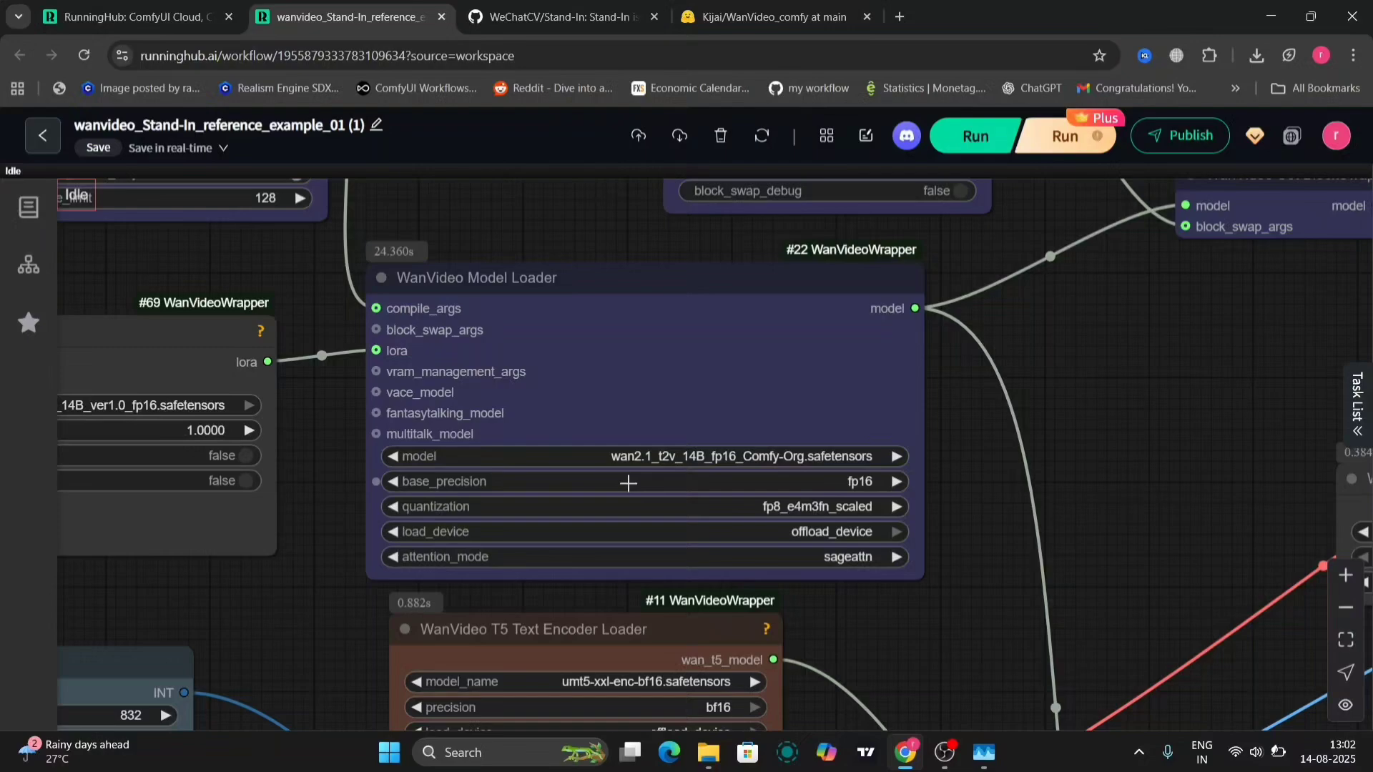
Move the WanVideo Torch Compile Settings node left, away from the Model Loader, and nudge the lightx2v WanVideo Lora Select node slightly up.
drag(605, 214, 947, 502)
drag(481, 287, 307, 310)
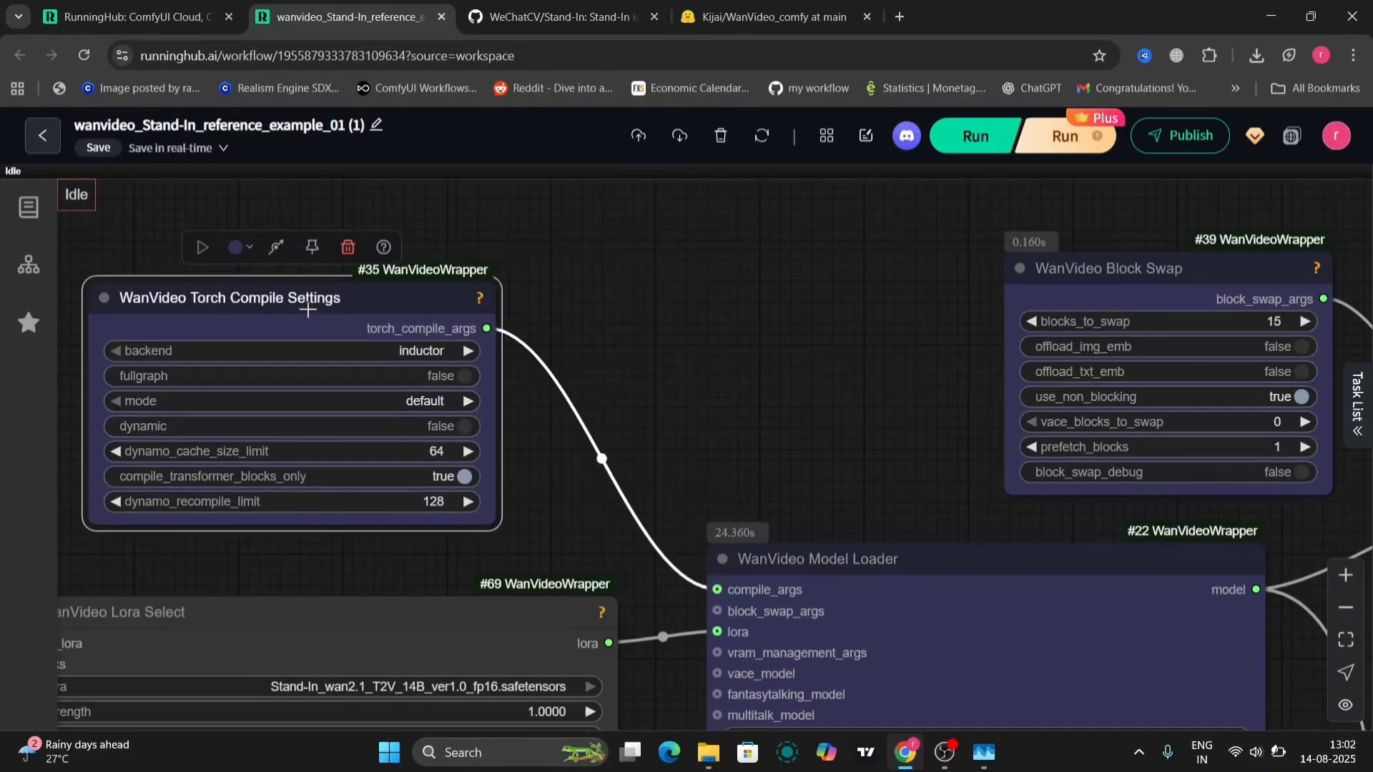
drag(896, 356, 233, 318)
drag(865, 529, 581, 585)
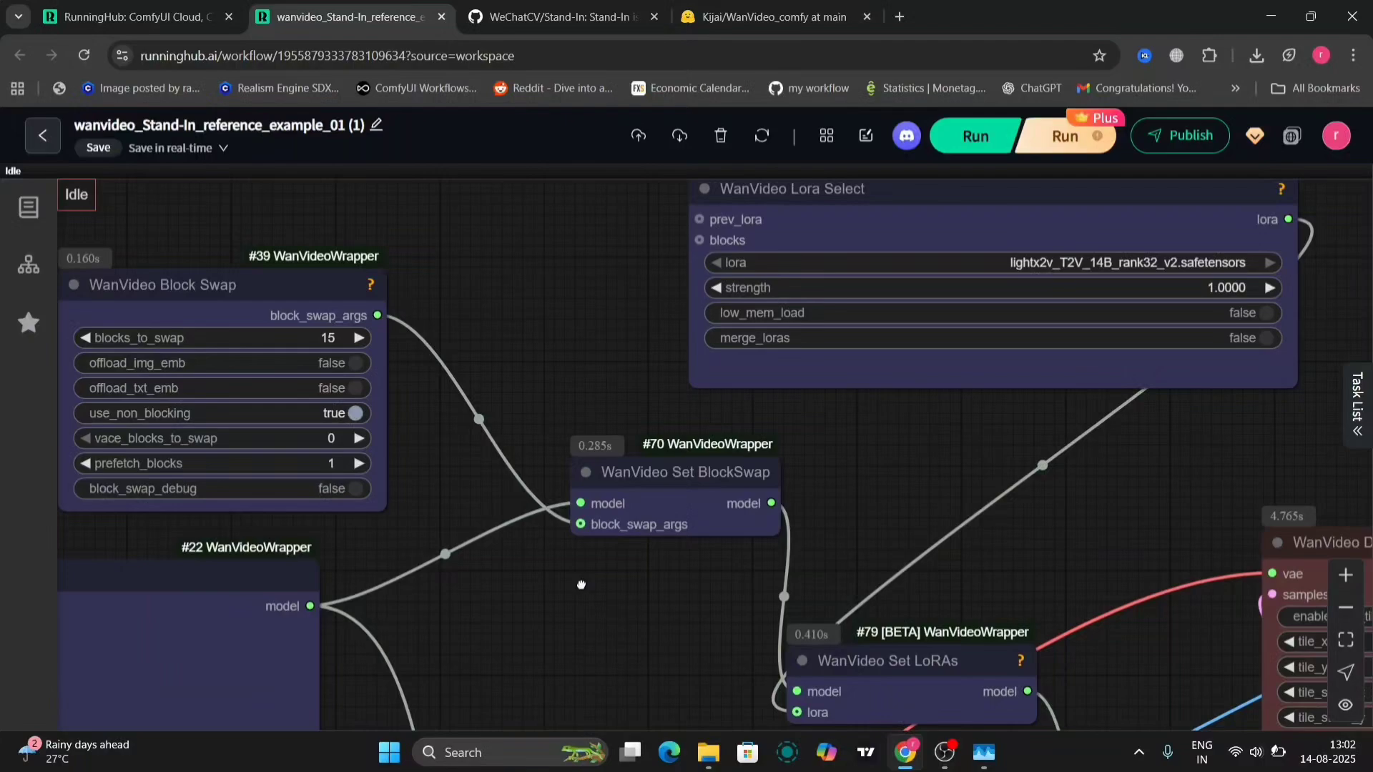
drag(1024, 482, 765, 499)
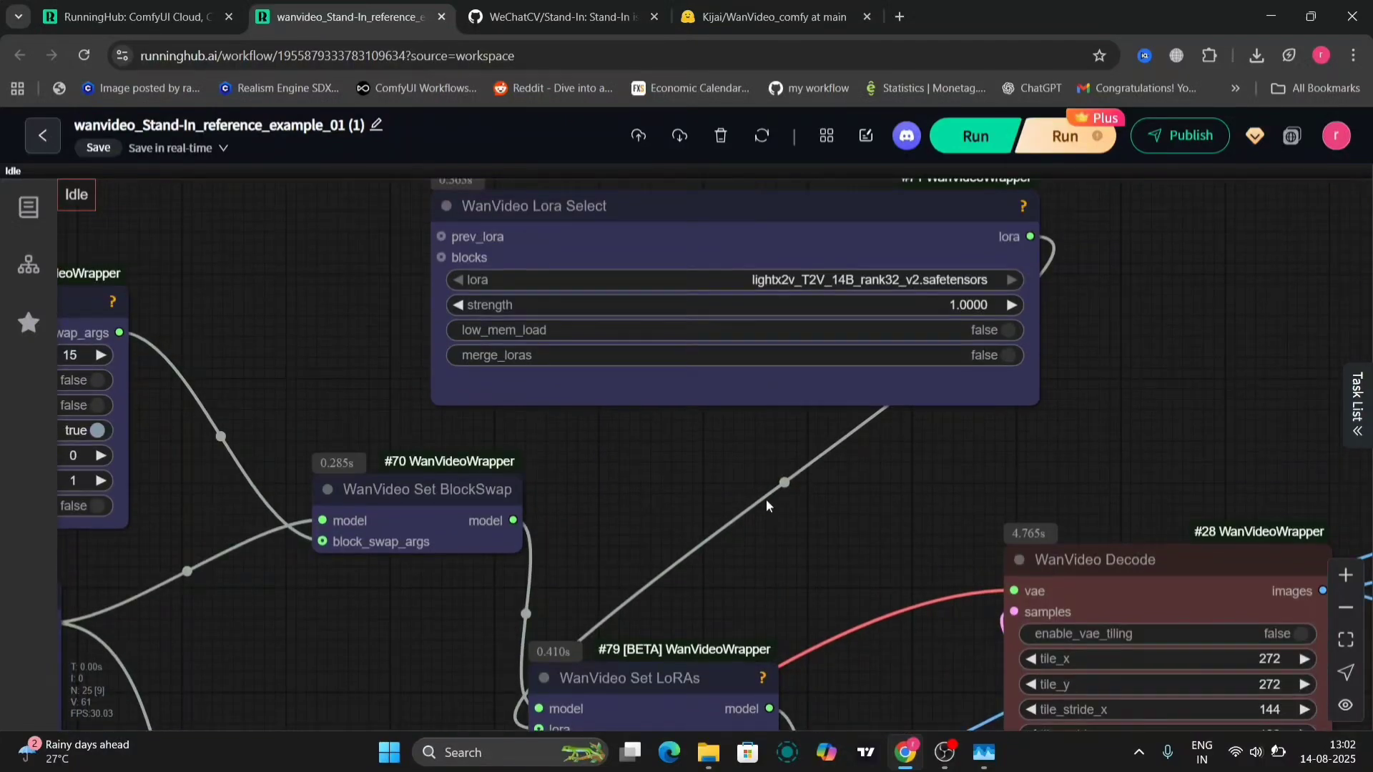
mouse_move(716, 212)
mouse_down()
mouse_move(636, 334)
mouse_move(723, 221)
mouse_move(711, 200)
mouse_up()
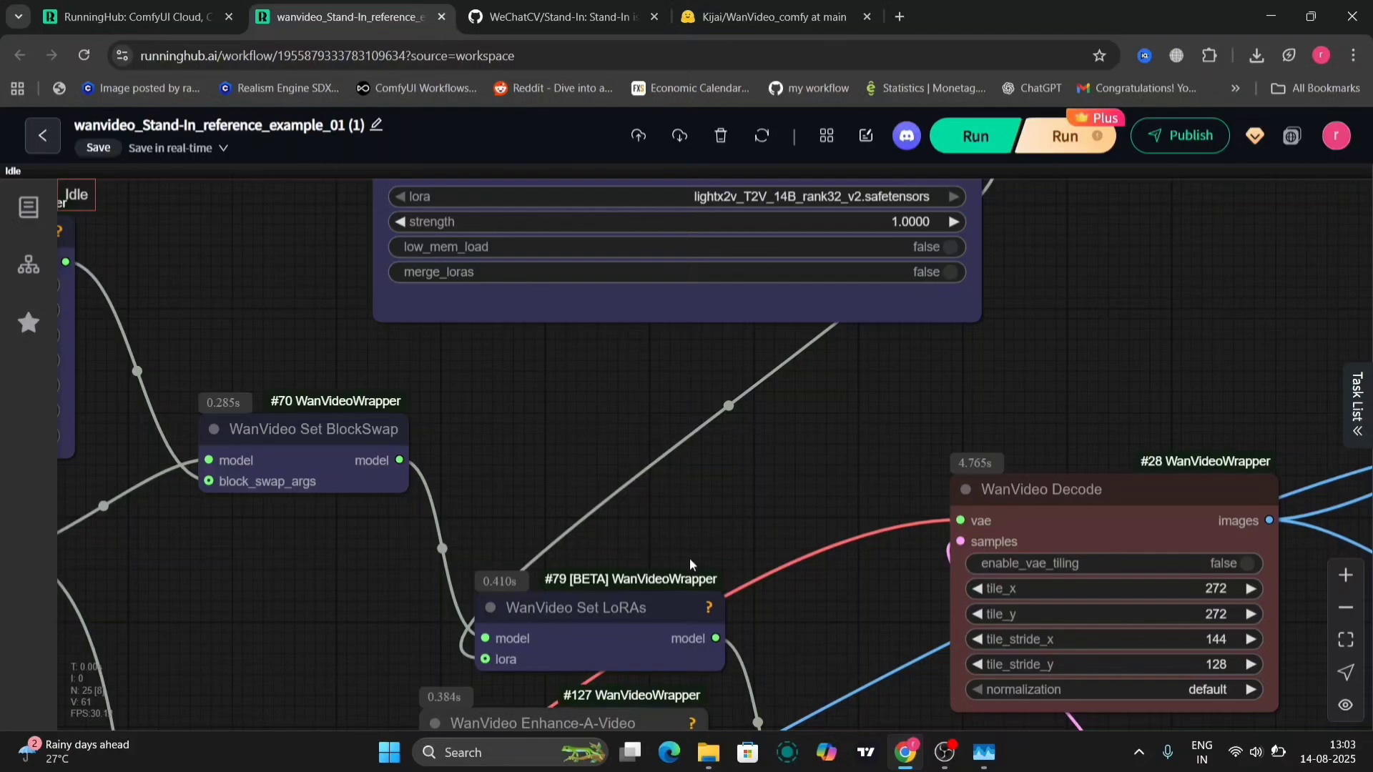
Move the WanVideo Enhance-A-Video node slightly left, away from the WanVideo Sampler.
drag(681, 527, 600, 207)
drag(560, 410, 518, 426)
drag(600, 556, 526, 204)
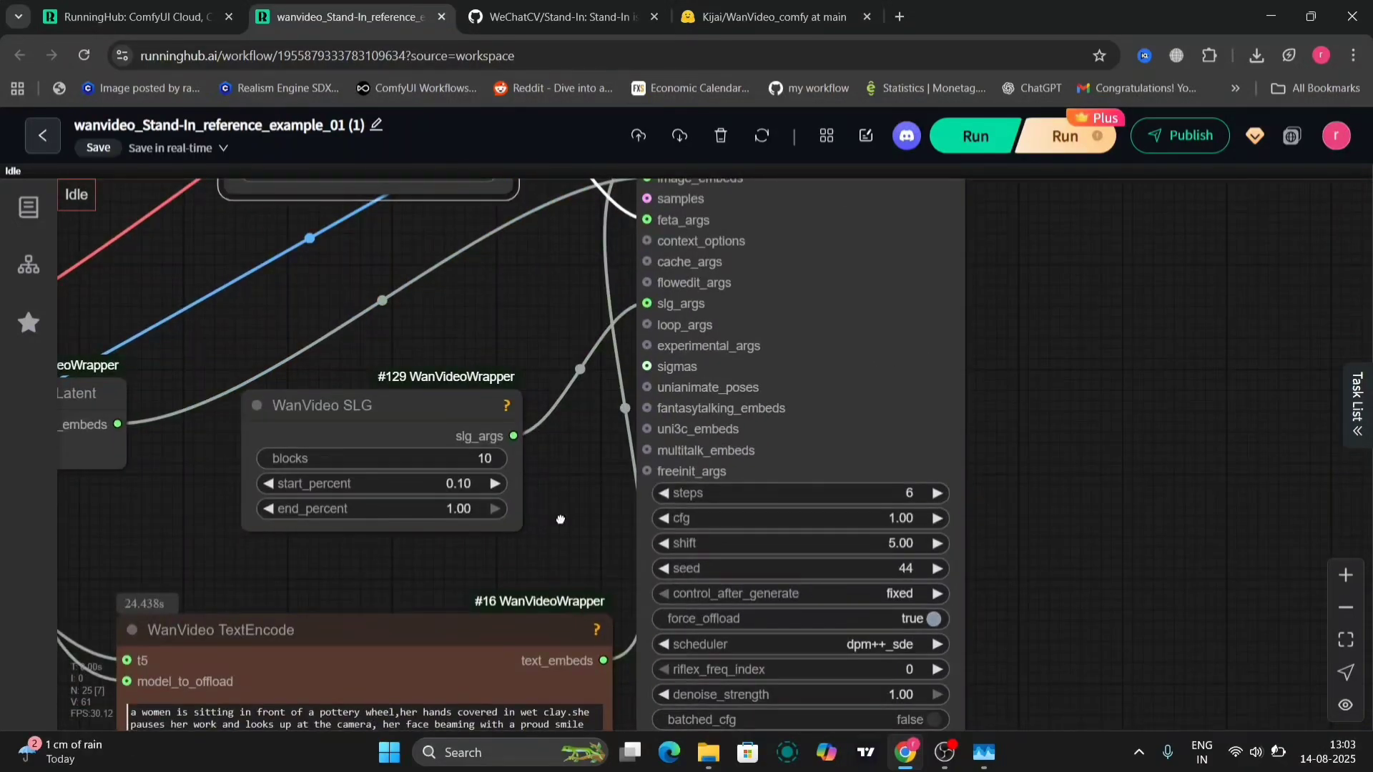
Review the positive pottery-wheel prompt in the WanVideo TextEncode node, highlighting its wording while reading and clearing the highlight.
drag(560, 519, 744, 242)
scroll(252, 440, up, 3)
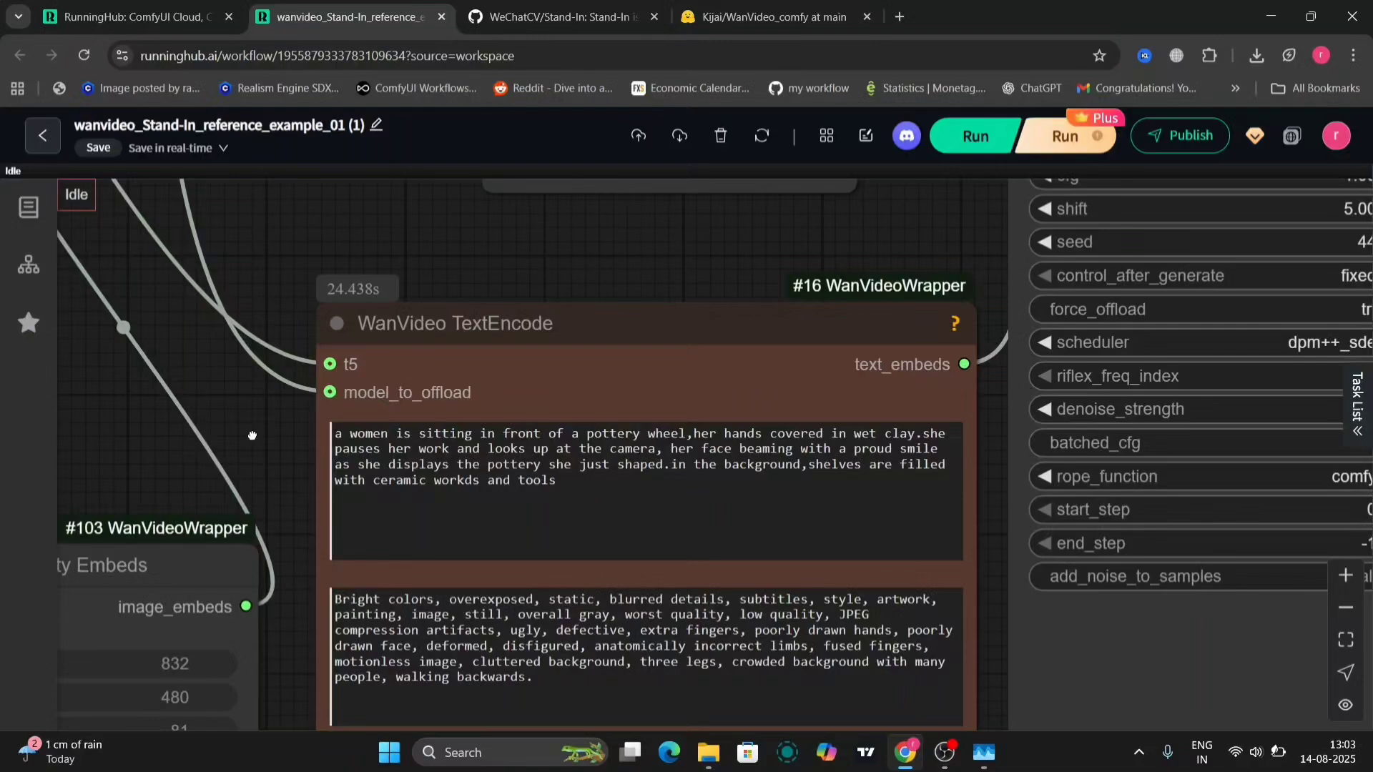
scroll(311, 382, down, 1)
drag(341, 360, 453, 355)
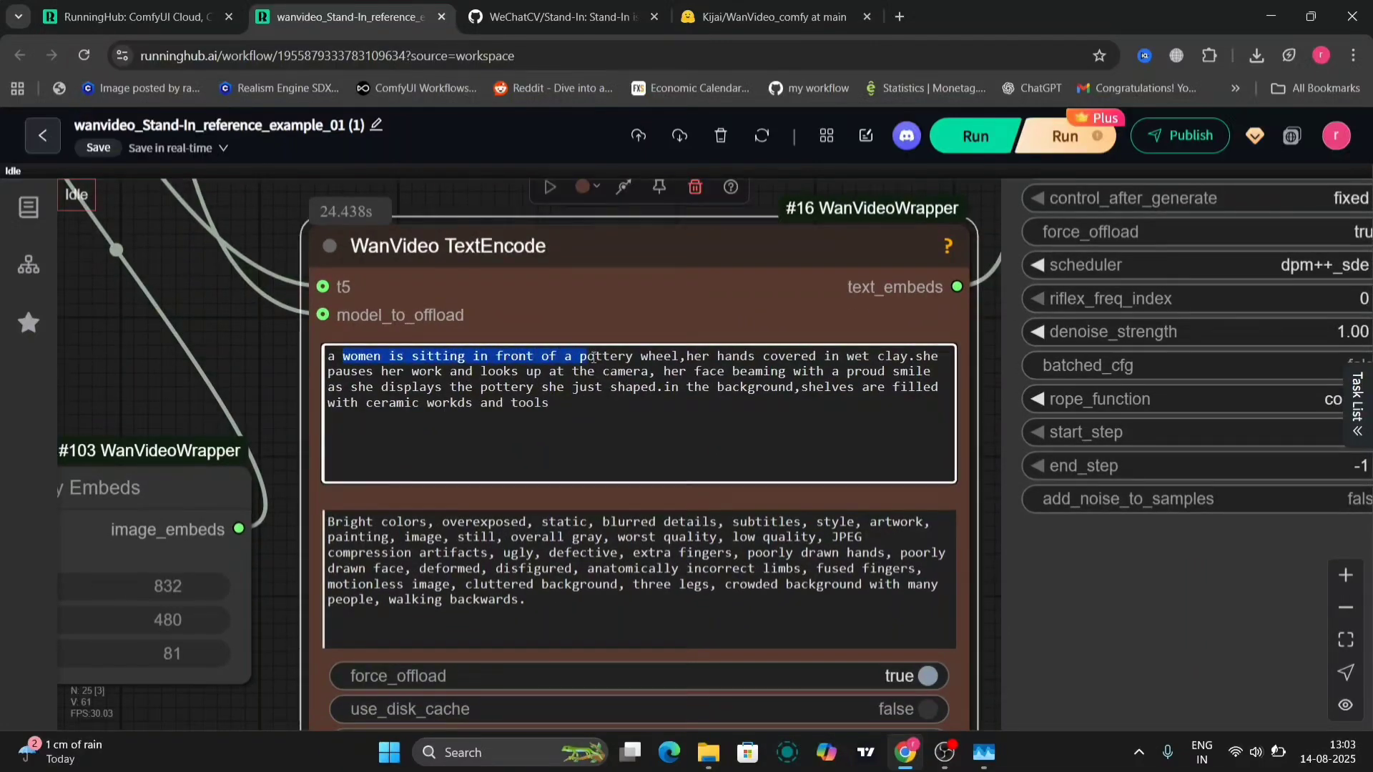
drag(899, 356, 839, 408)
click(840, 408)
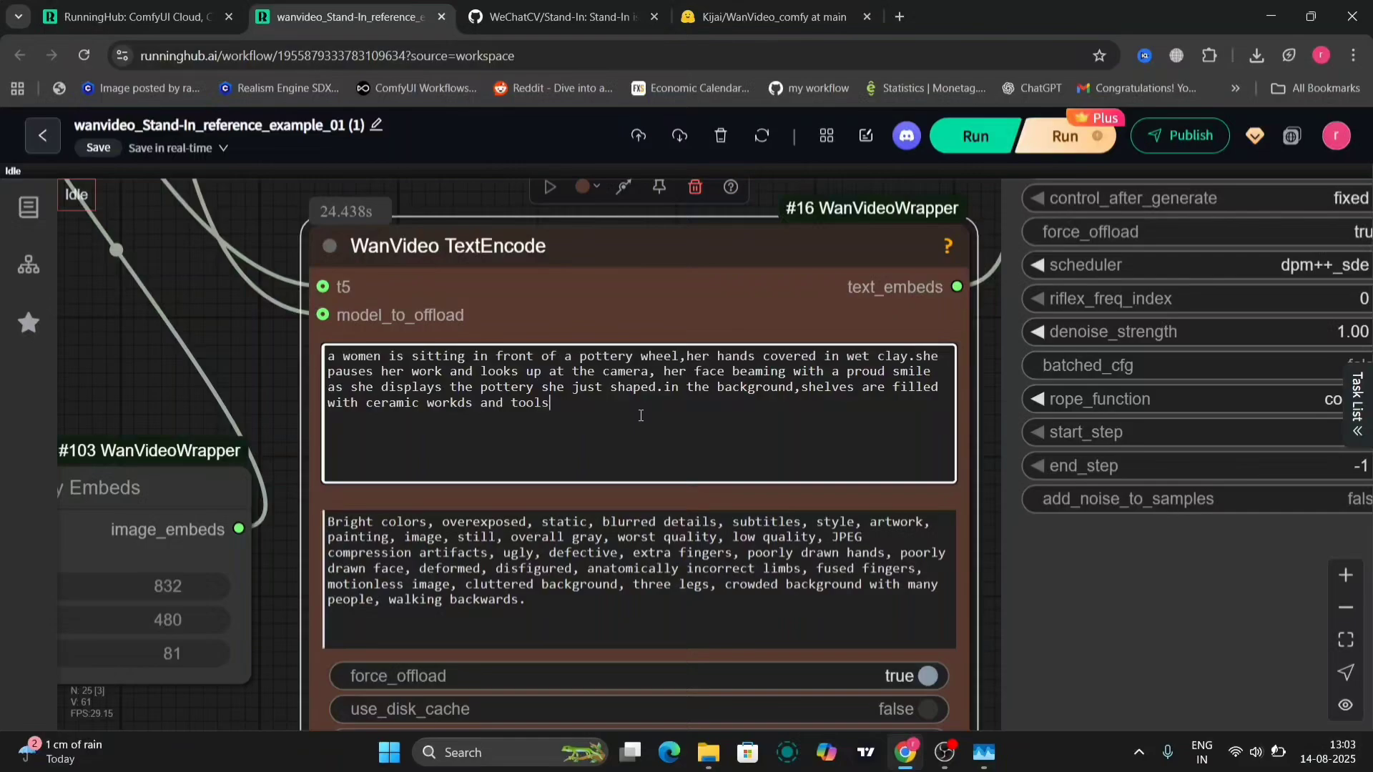
Switch to the WeChatCV Stand-In GitHub README and examine the identity-preserving text-to-video example prompts up close.
click(557, 17)
scroll(510, 334, up, 10)
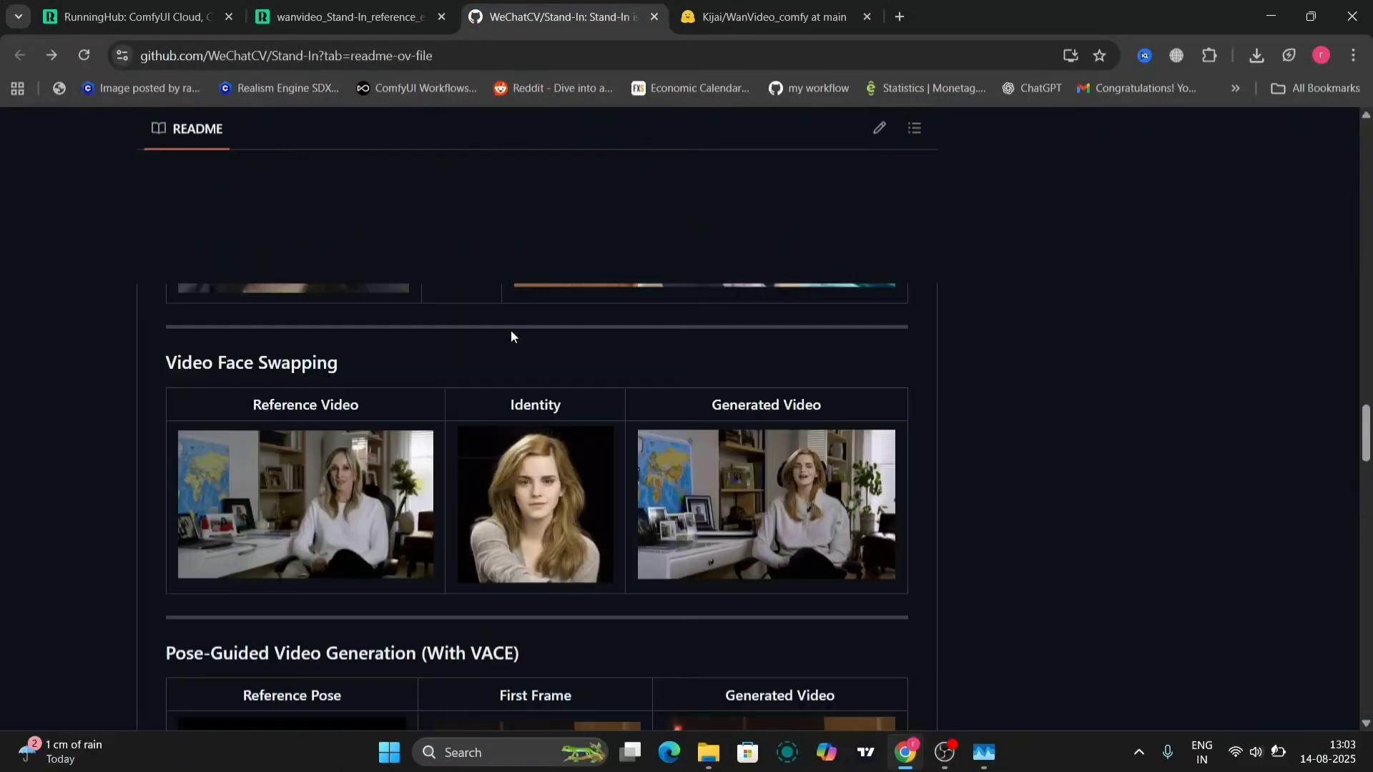
scroll(511, 334, up, 5)
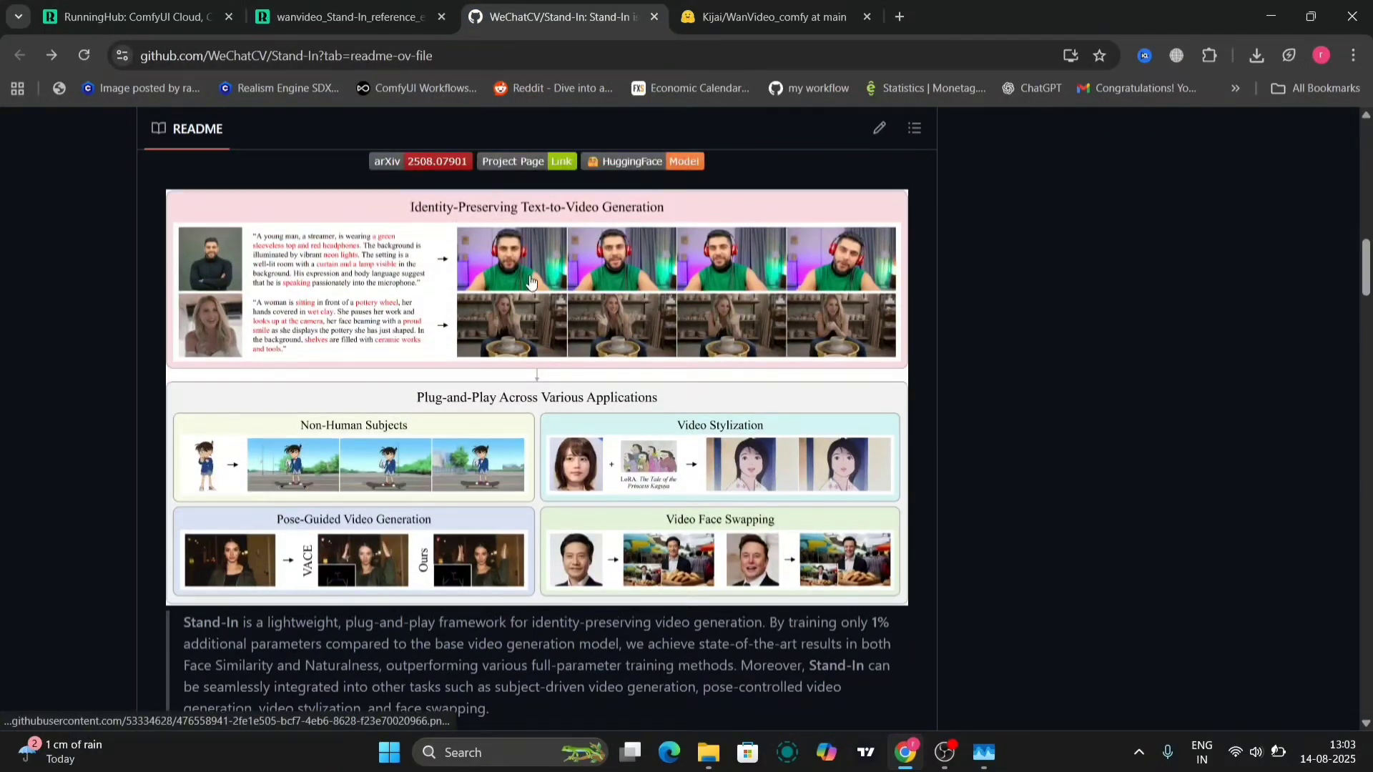
ctrl+scroll(339, 317, up, 5)
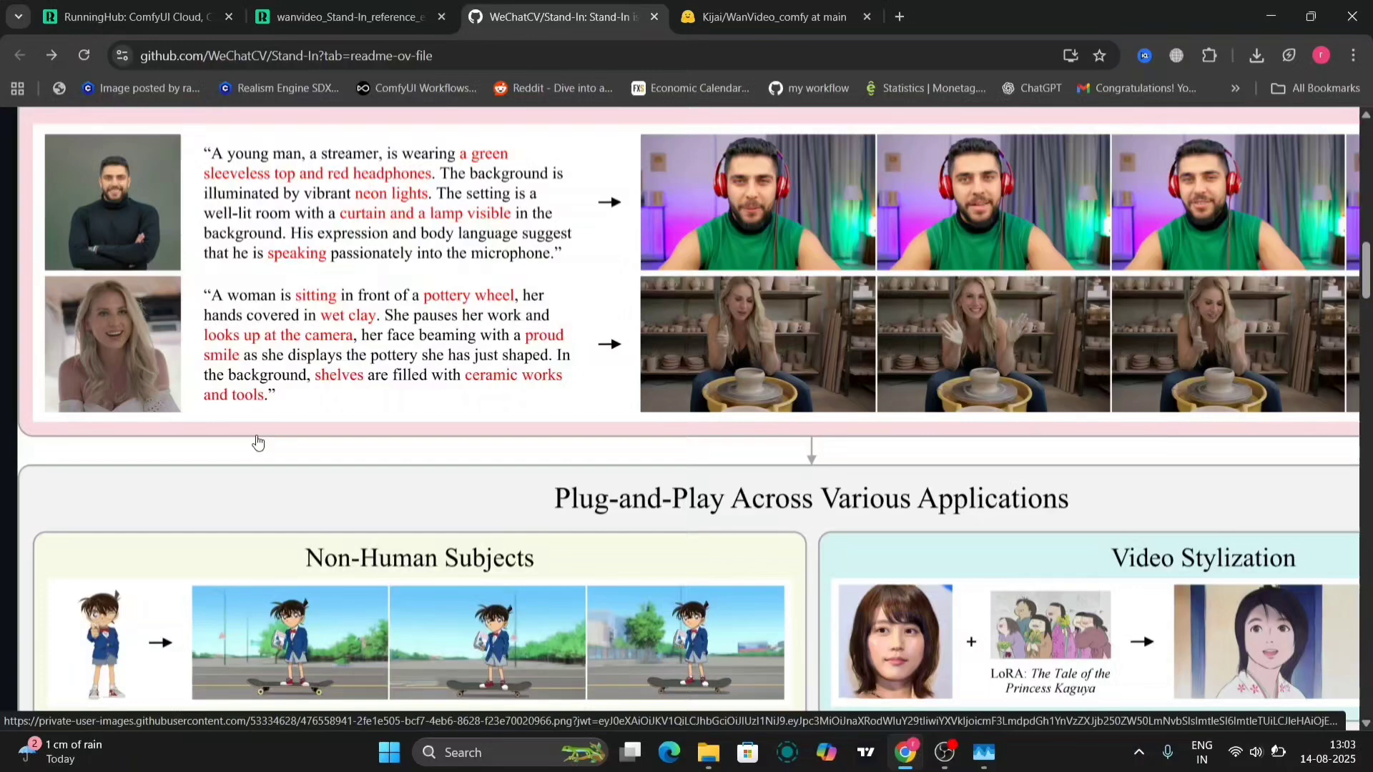
Return to the wanvideo_Stand-In_reference_example_01 workflow and set the WanVideo Sampler's shift to 8.
click(344, 4)
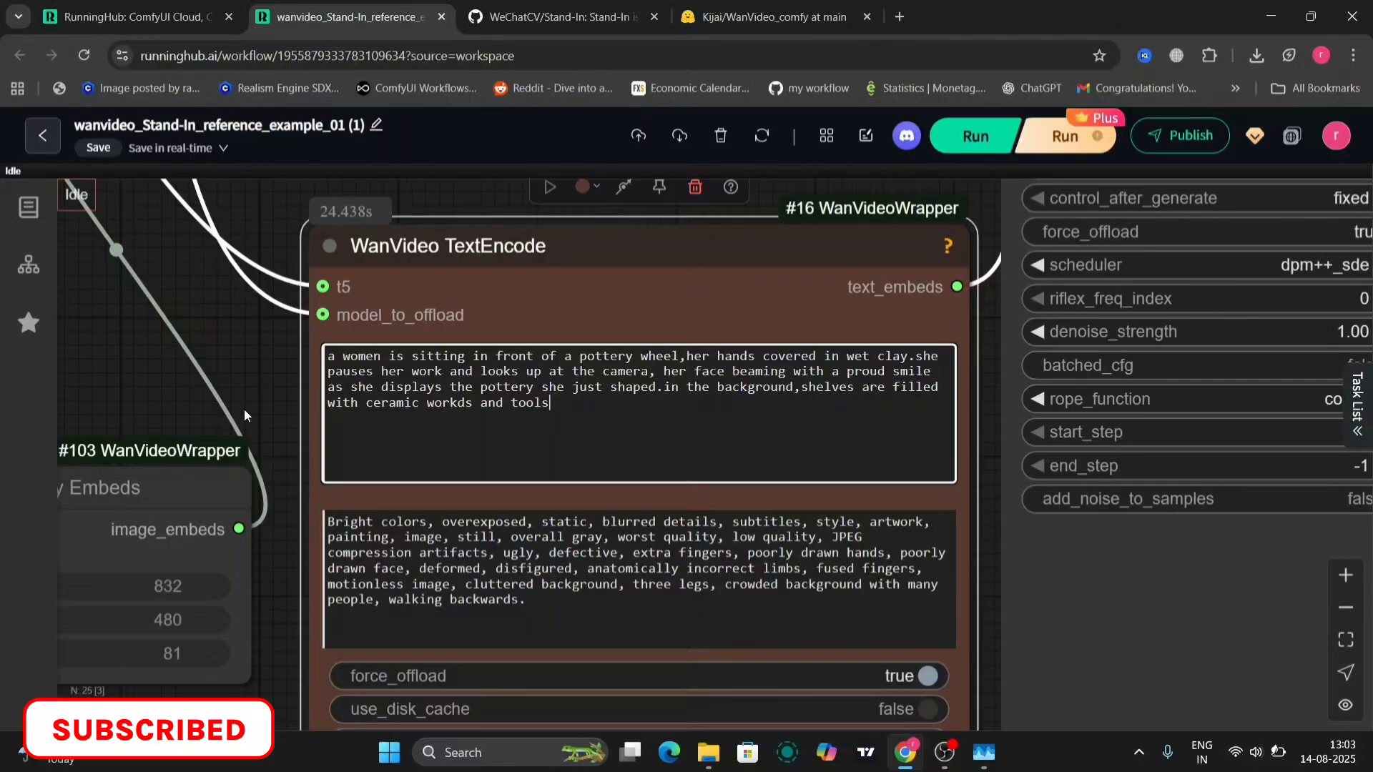
scroll(241, 405, down, 5)
drag(242, 405, 29, 531)
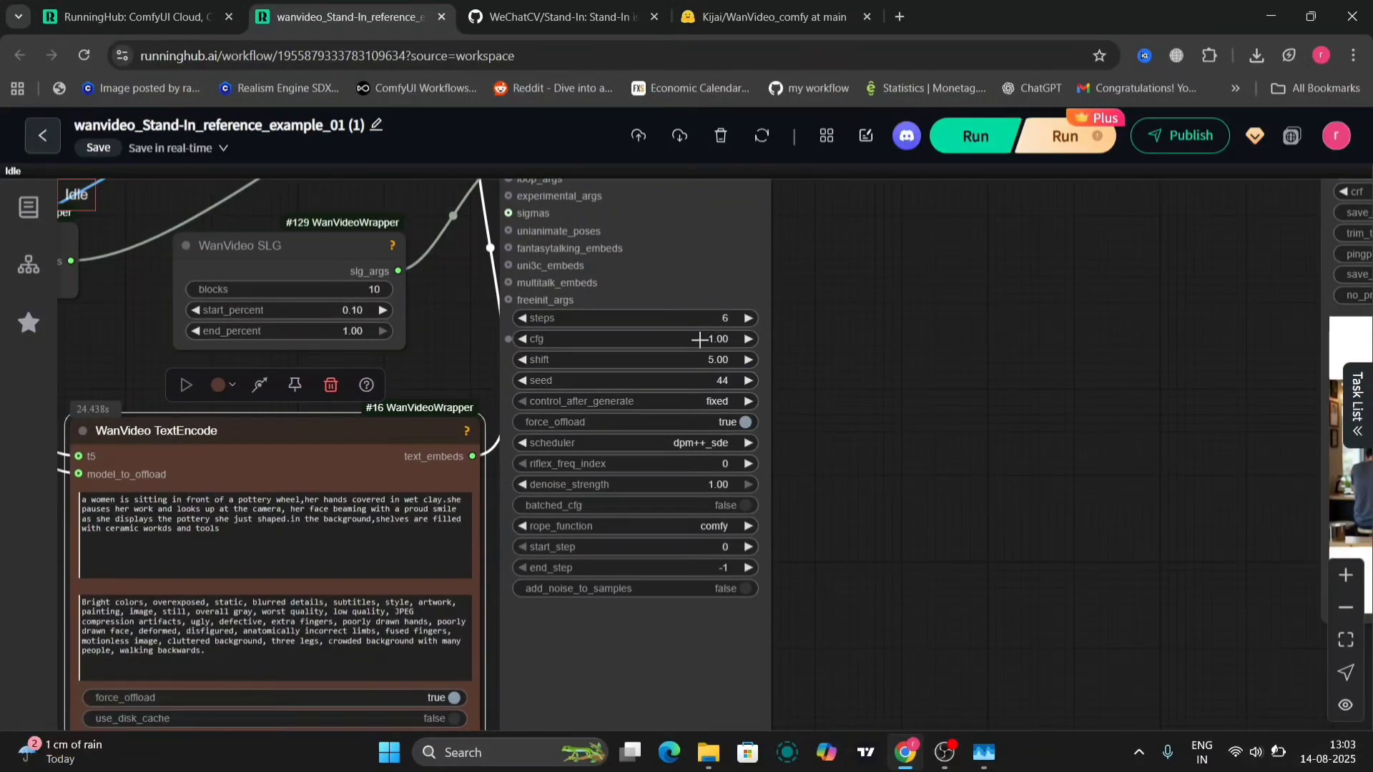
click(716, 361)
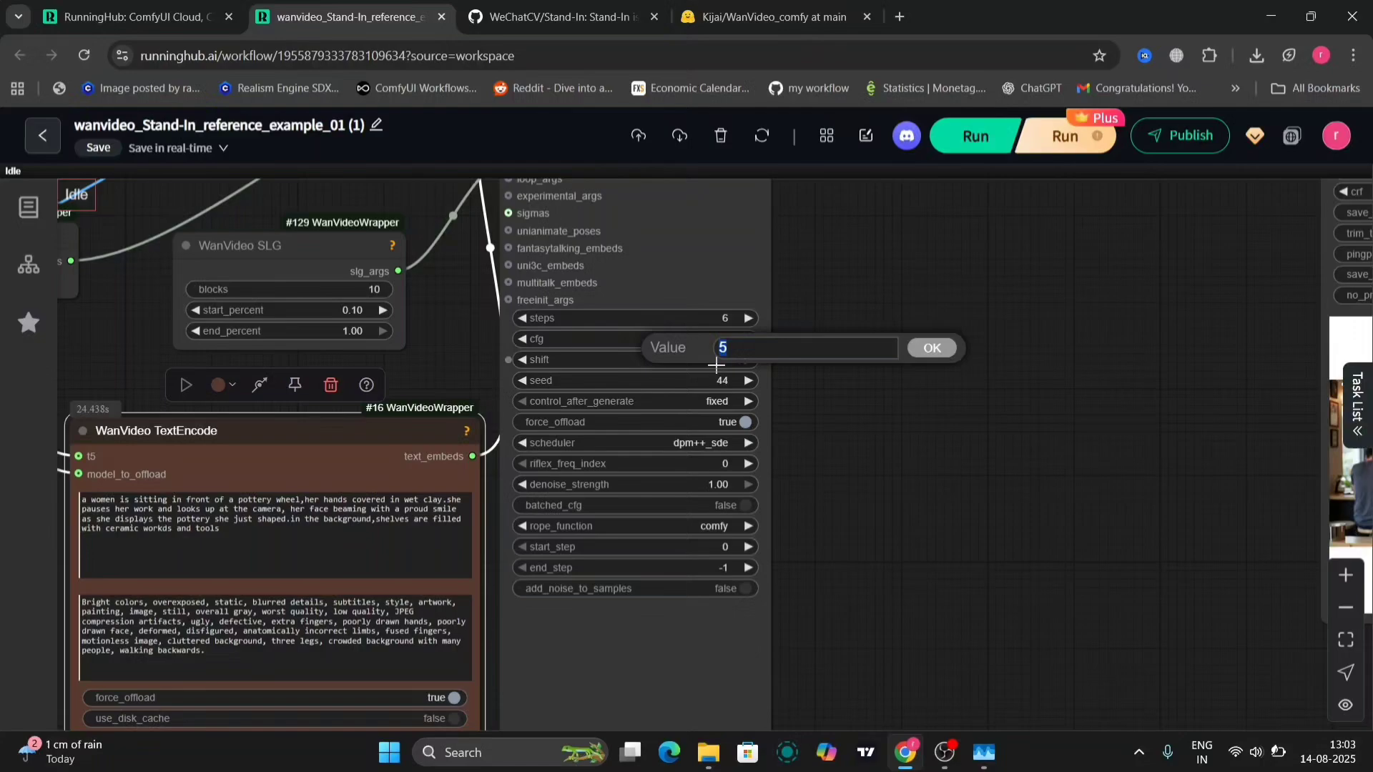
key(Return)
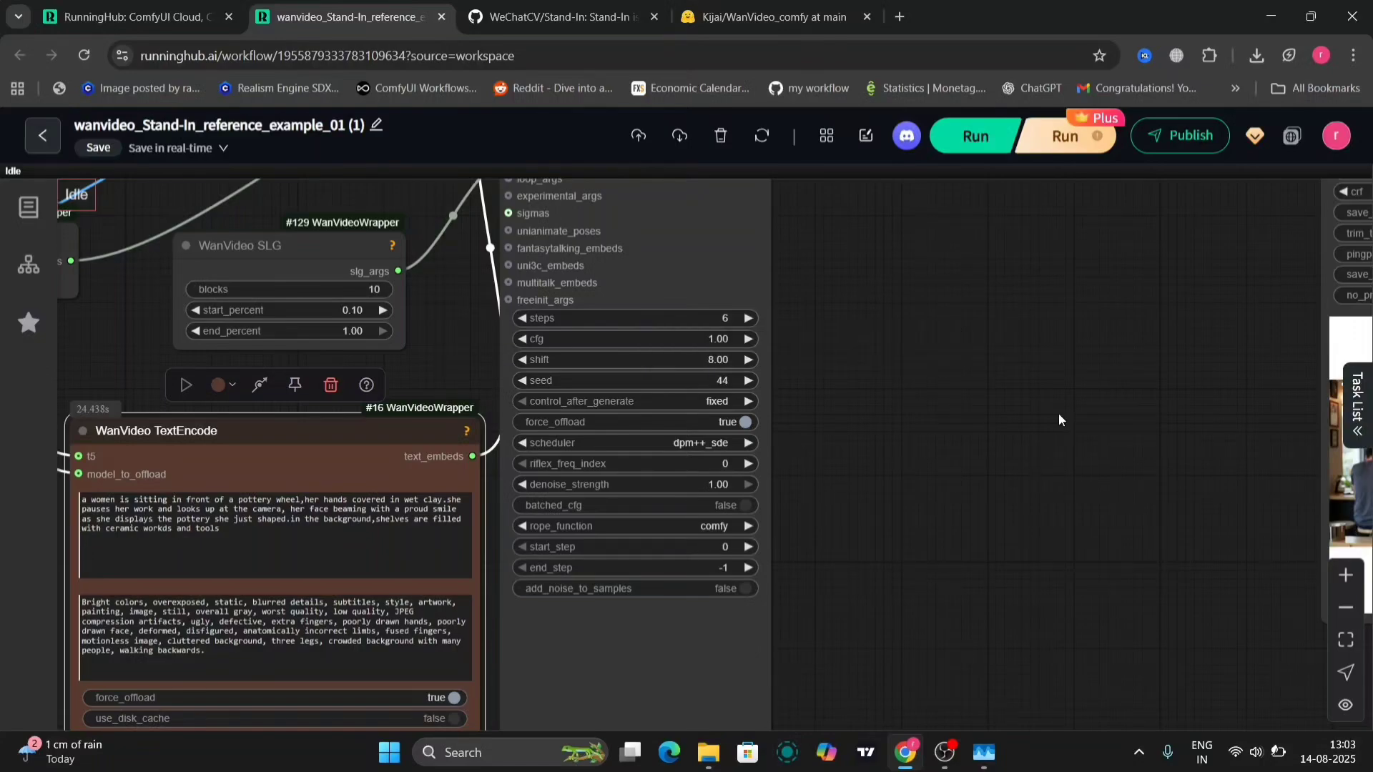
Examine the WanVideo Sampler's connections and the reference image beside the generated video in the output preview.
drag(920, 409, 1065, 662)
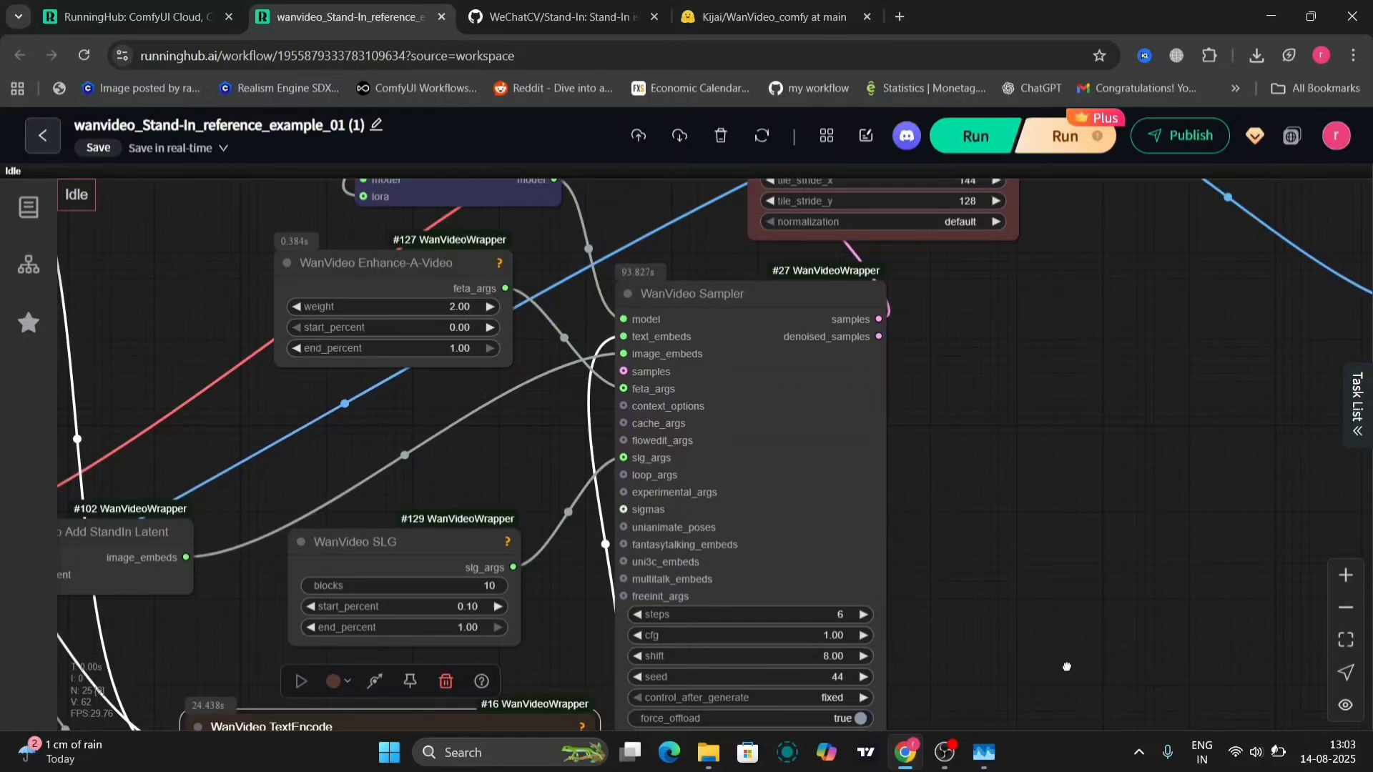
drag(1076, 375, 898, 421)
click(1141, 544)
drag(951, 470, 383, 272)
drag(598, 485, 296, 370)
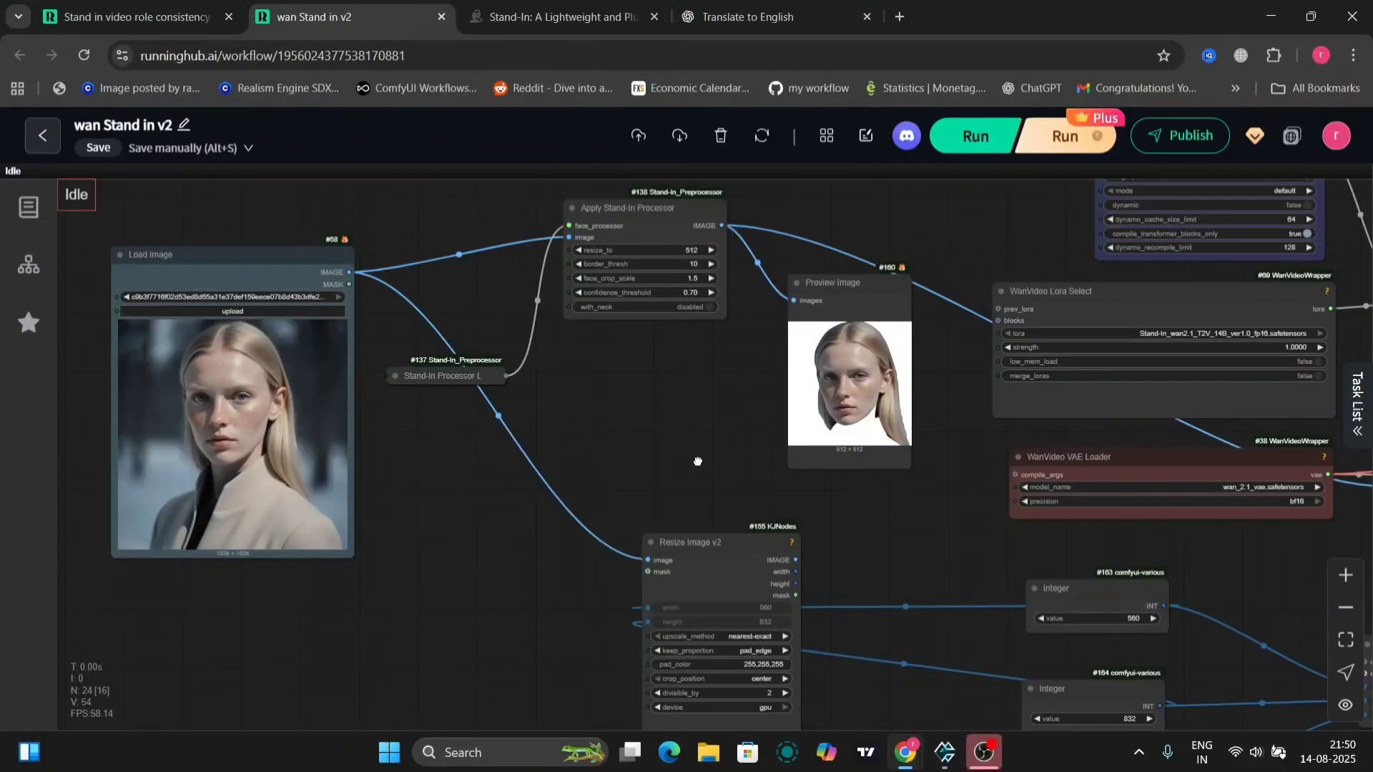
scroll(765, 413, left, 3)
scroll(822, 406, up, 3)
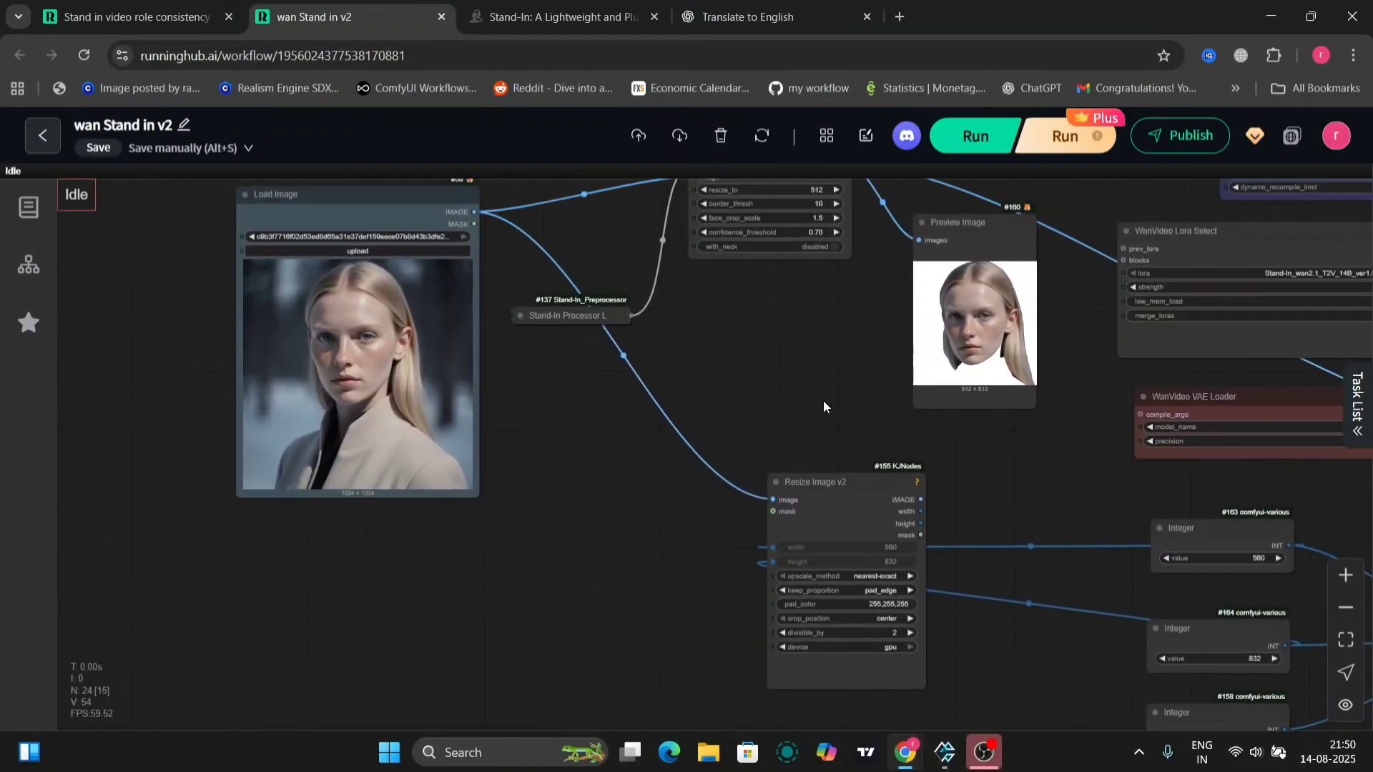
Expand the Stand-In Processor Loader node in the wan Stand in v2 workflow and move it closer to Apply Stand-In Processor.
drag(822, 407, 783, 549)
scroll(800, 556, up, 4)
click(341, 424)
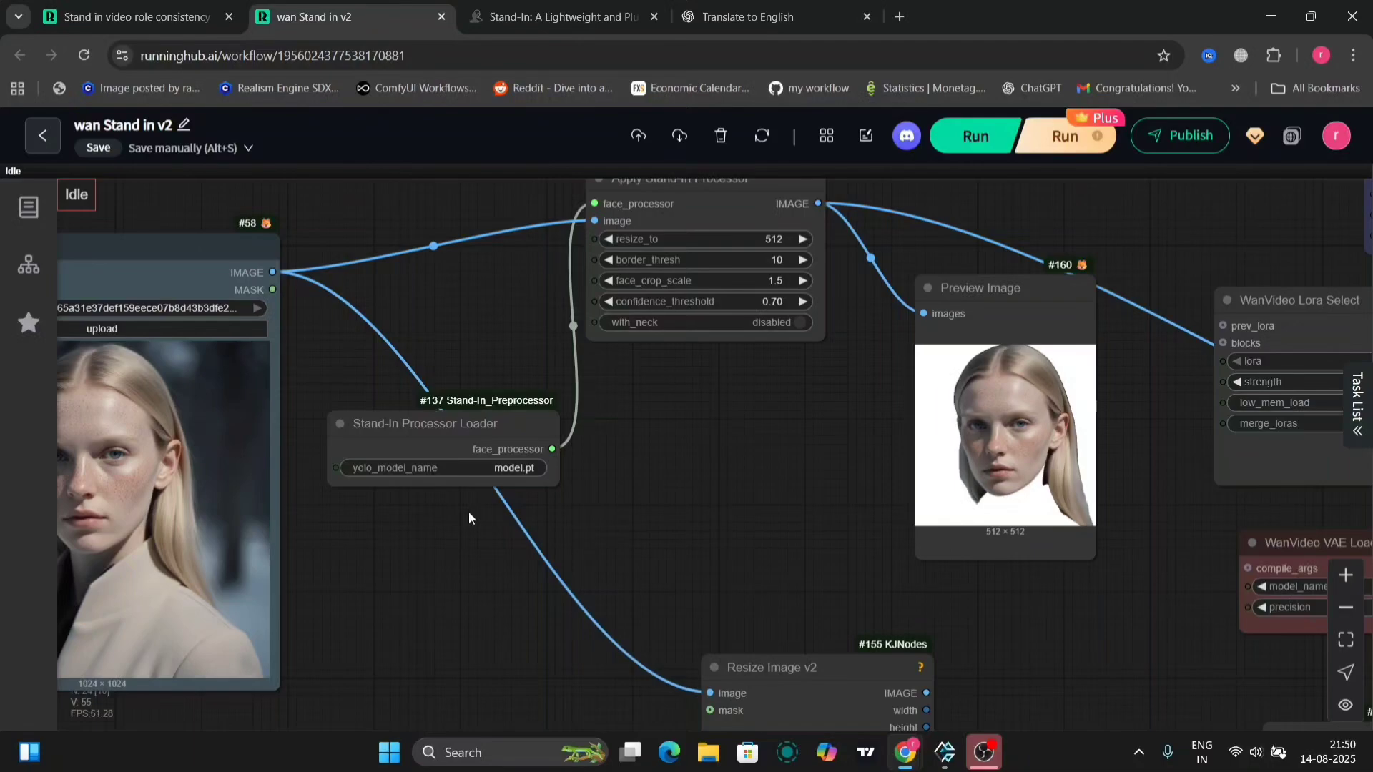
drag(453, 421, 502, 338)
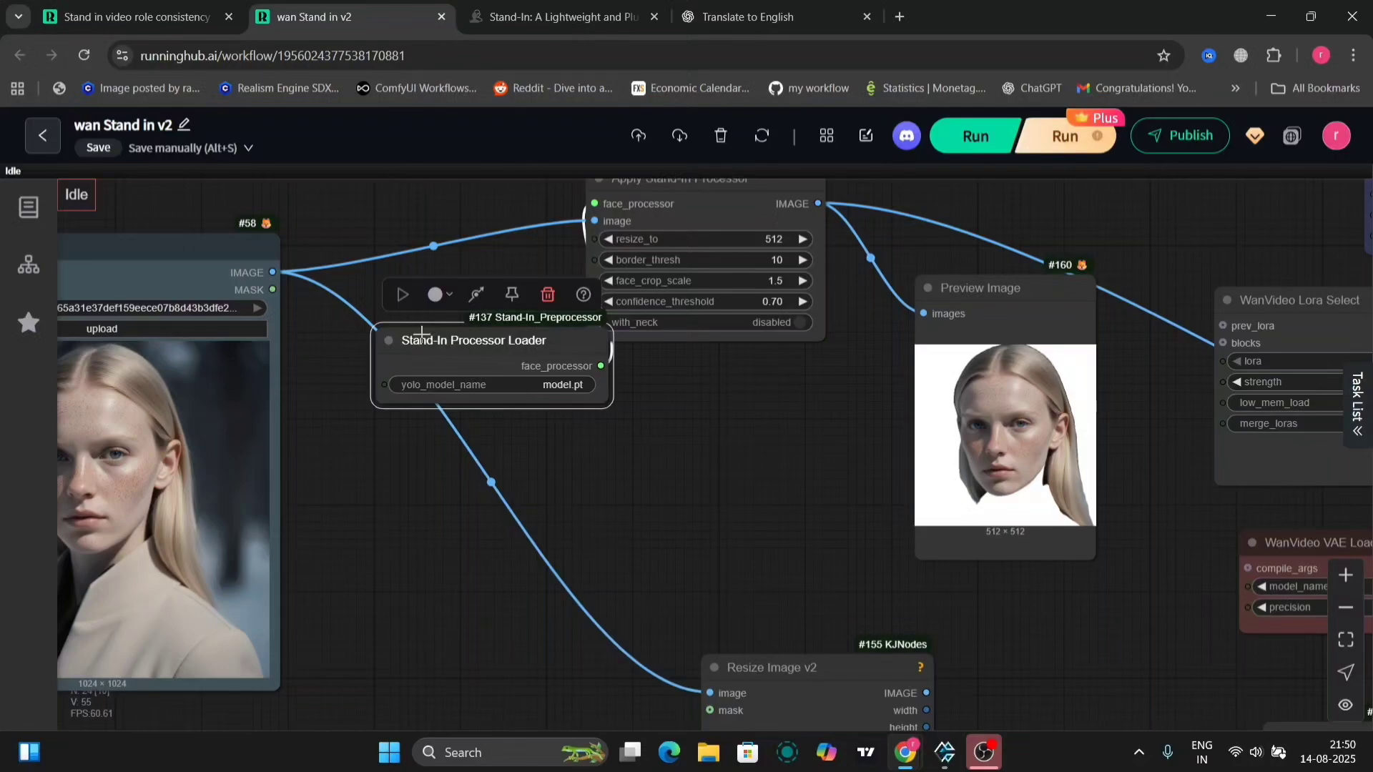
Collapse the Stand-In Processor Loader node and expand it again after viewing the neighbouring Preview Image node.
click(388, 340)
drag(594, 435, 487, 502)
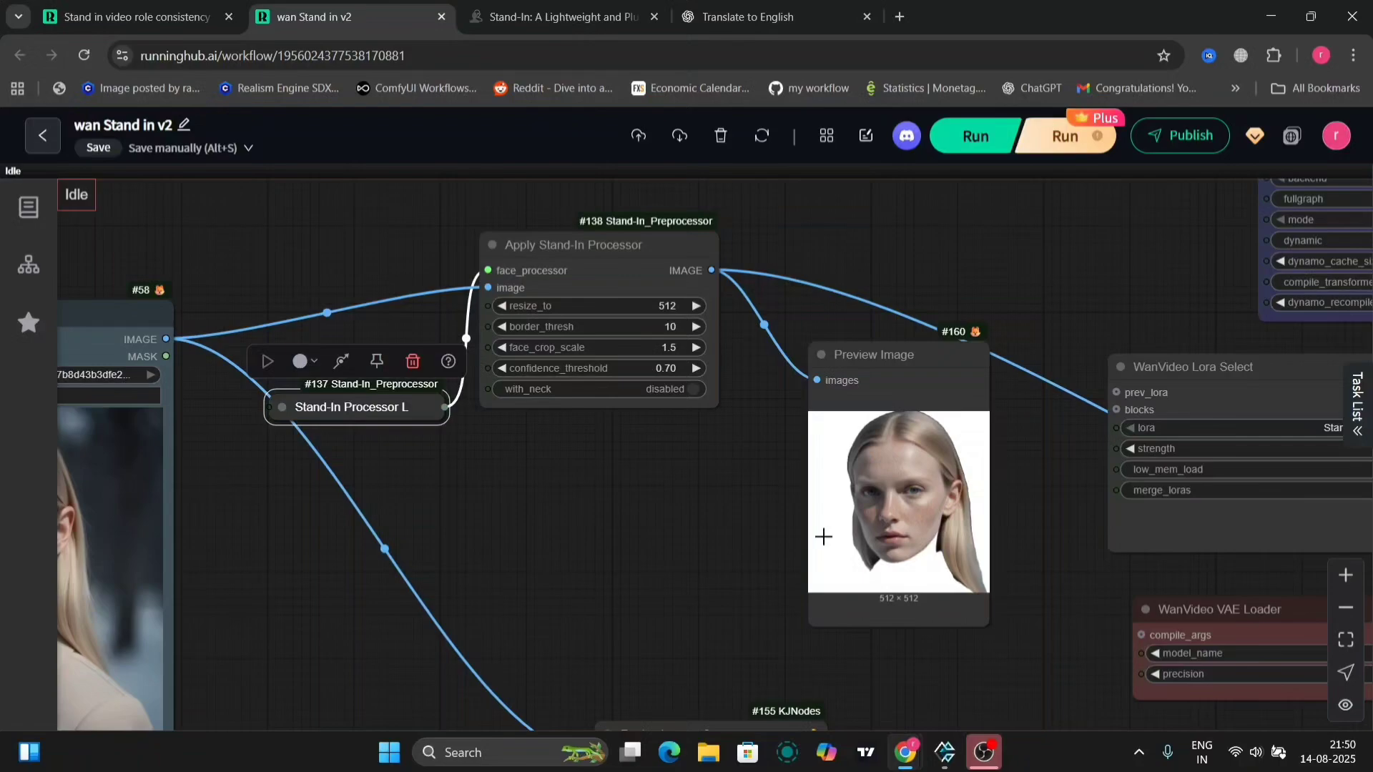
drag(905, 668, 814, 612)
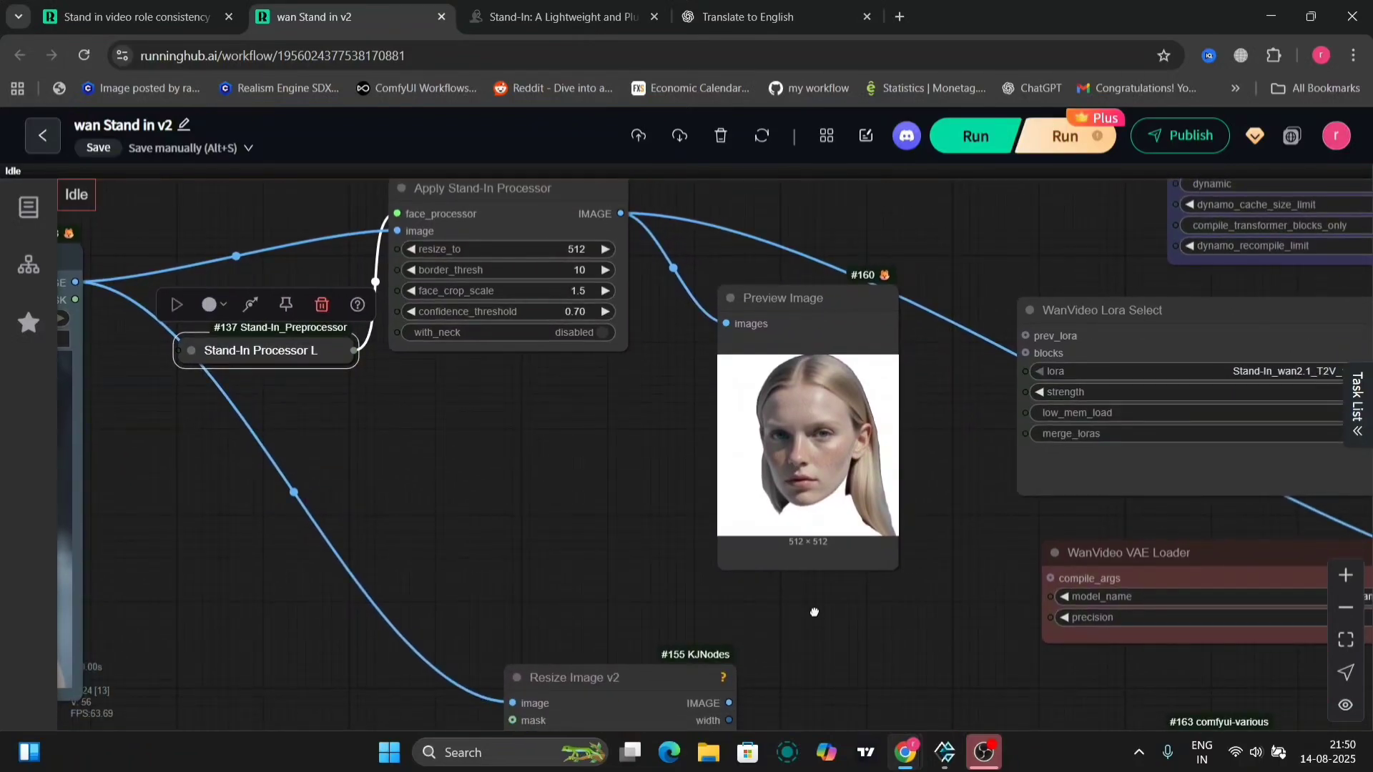
scroll(813, 596, down, 2)
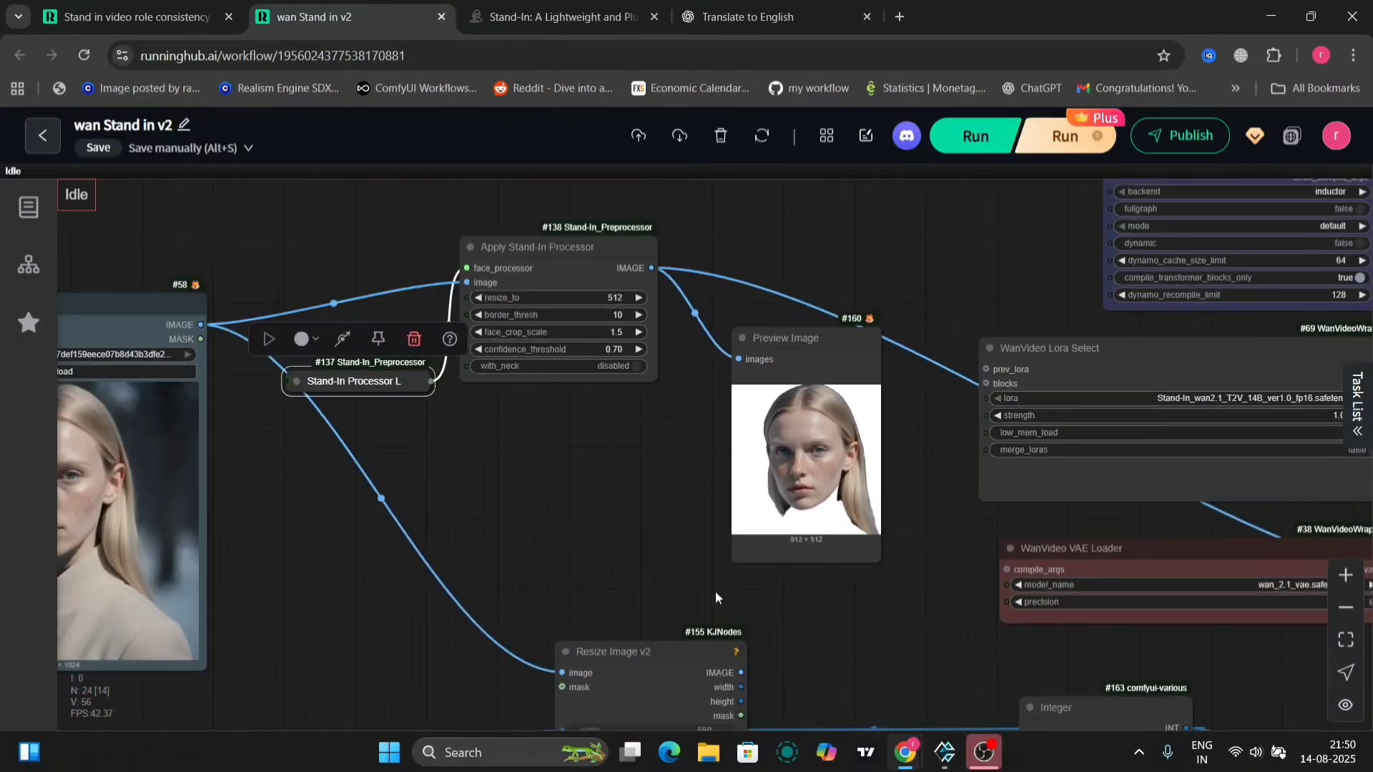
click(298, 382)
click(509, 546)
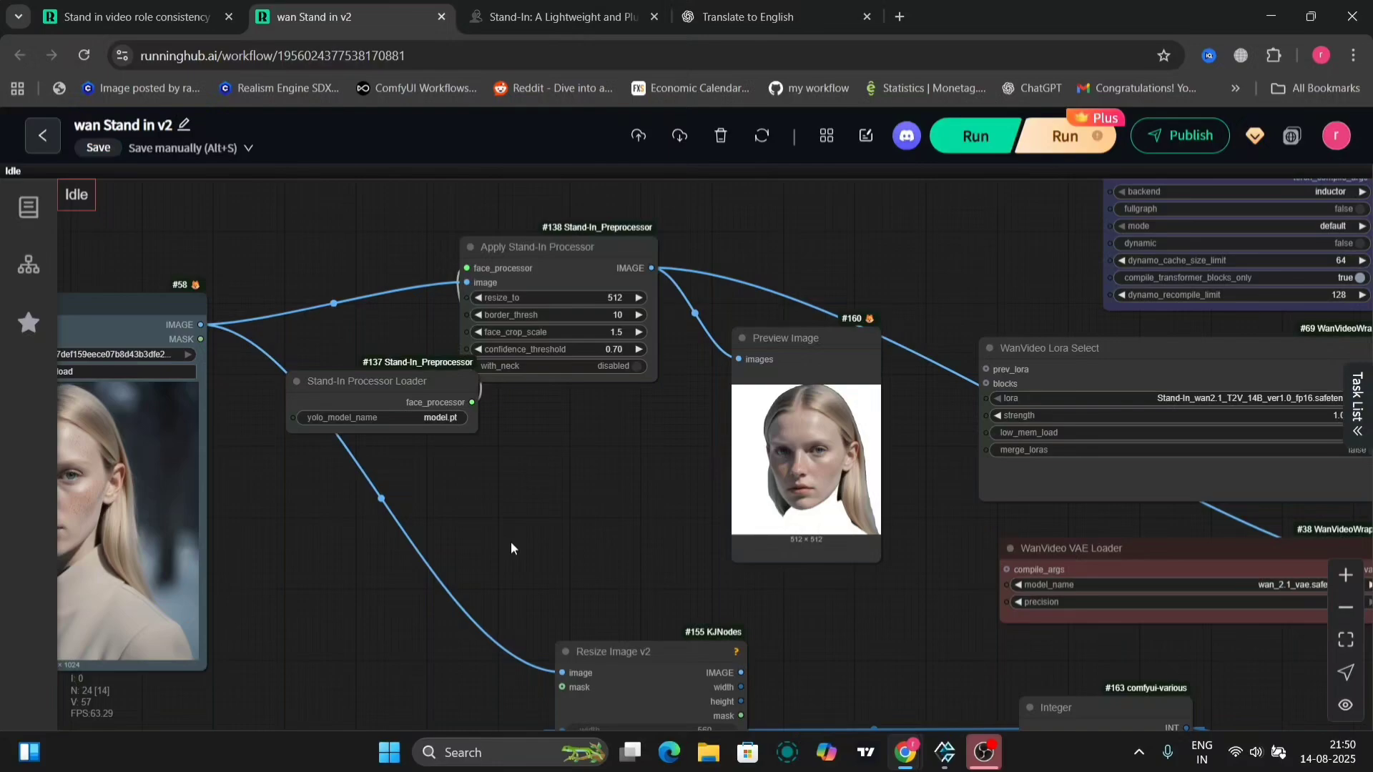
Bypass the Stand-In Processor Loader, Apply Stand-In Processor and Preview Image nodes together.
drag(341, 193, 802, 546)
key(ctrl+b)
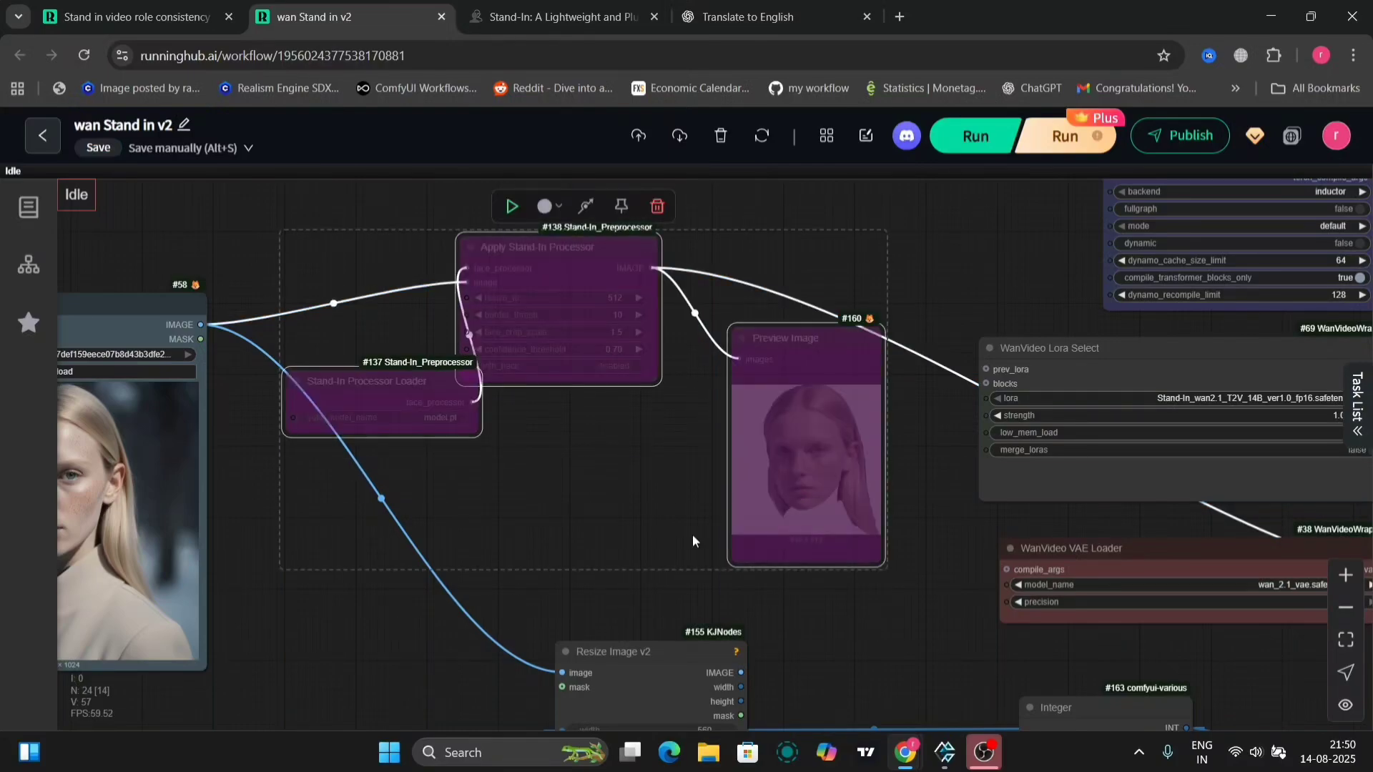
drag(813, 659, 678, 619)
drag(565, 657, 572, 648)
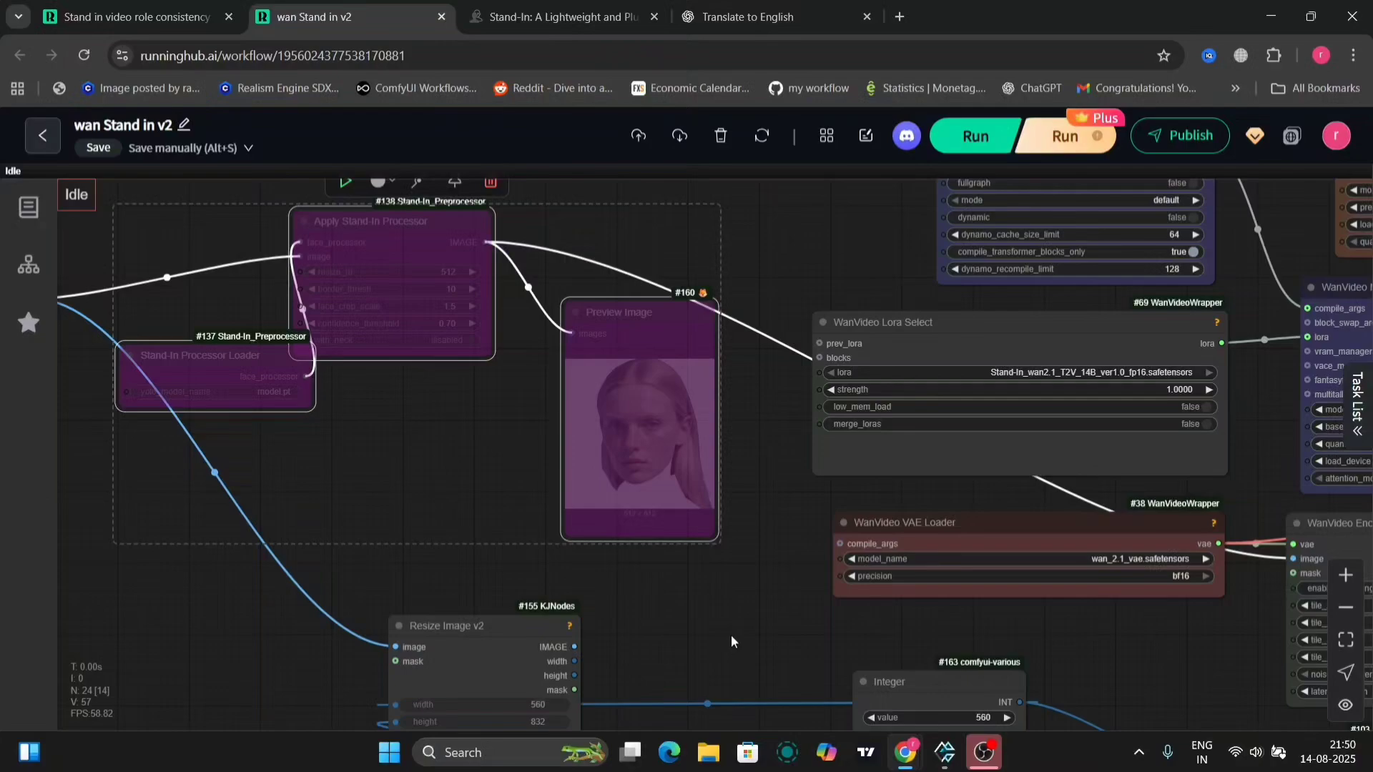
Try to pull a link from the Resize Image v2 node's IMAGE output.
drag(730, 633, 524, 550)
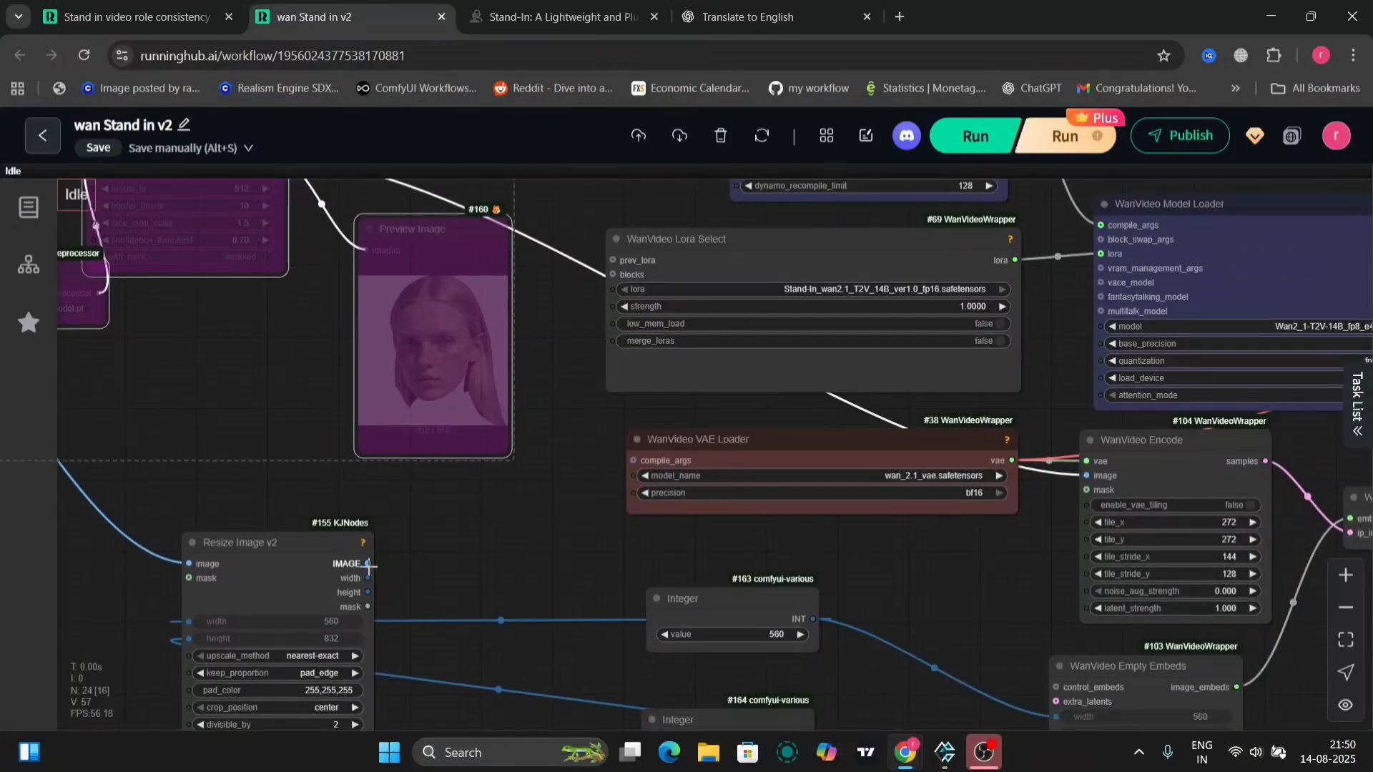
drag(368, 565, 443, 561)
drag(382, 512, 558, 662)
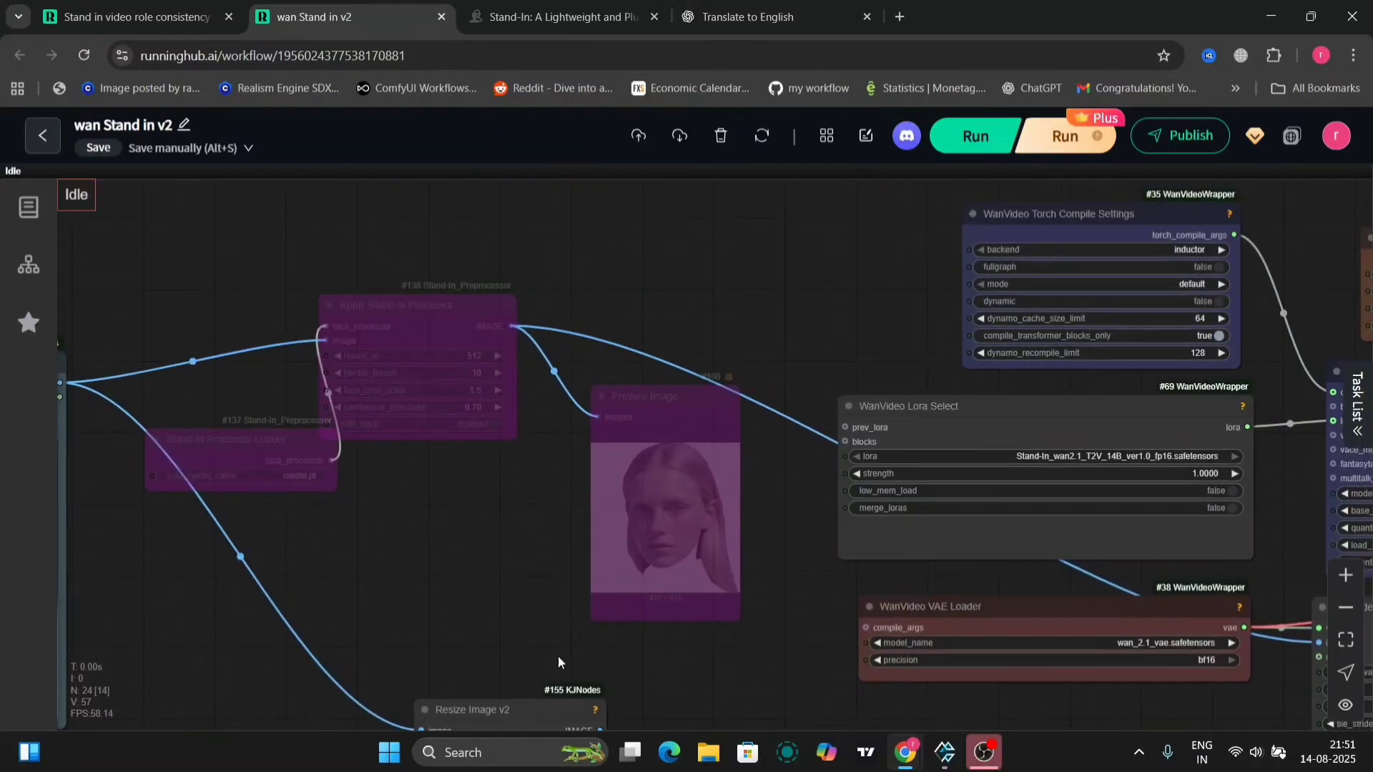
Re-enable the bypassed Stand-In Processor Loader, Apply Stand-In Processor and Preview Image nodes, and deselect them.
drag(193, 263, 676, 608)
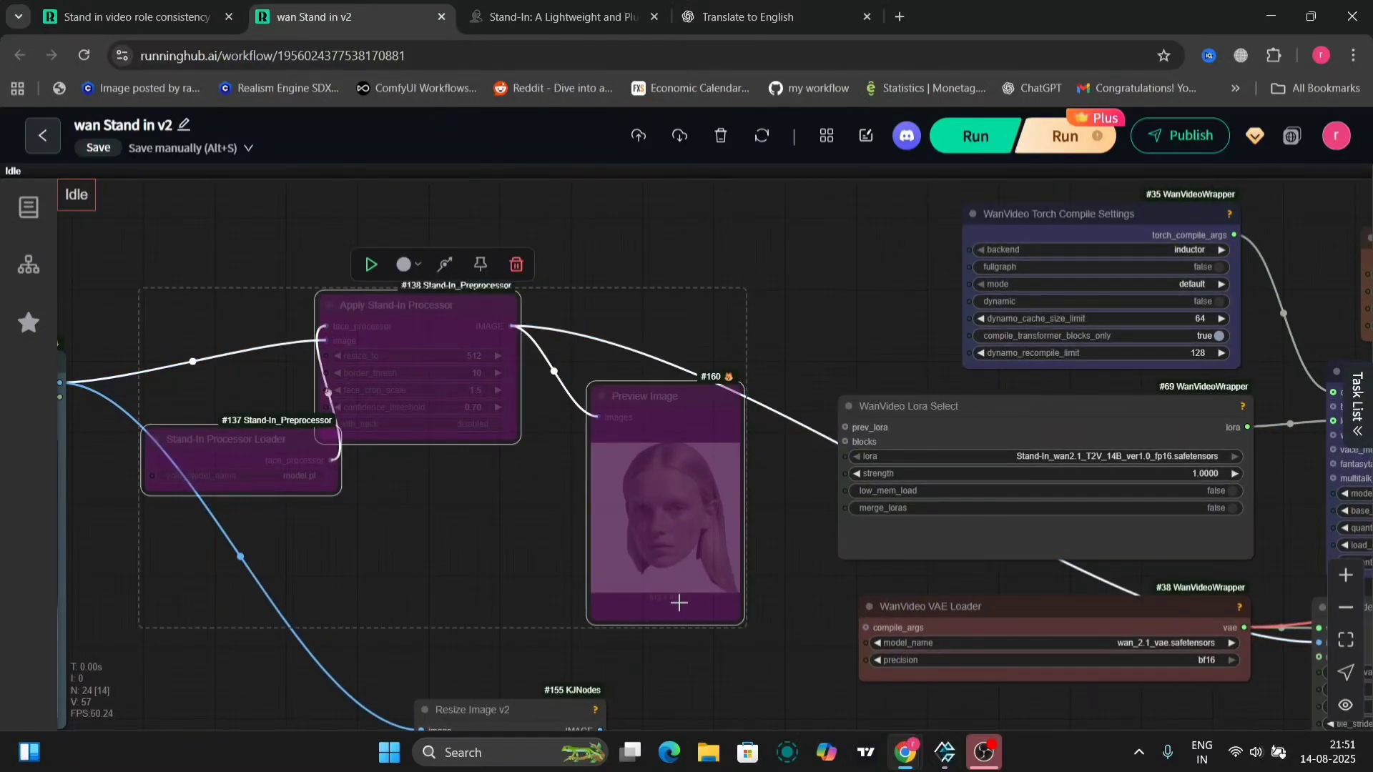
key(ctrl+b)
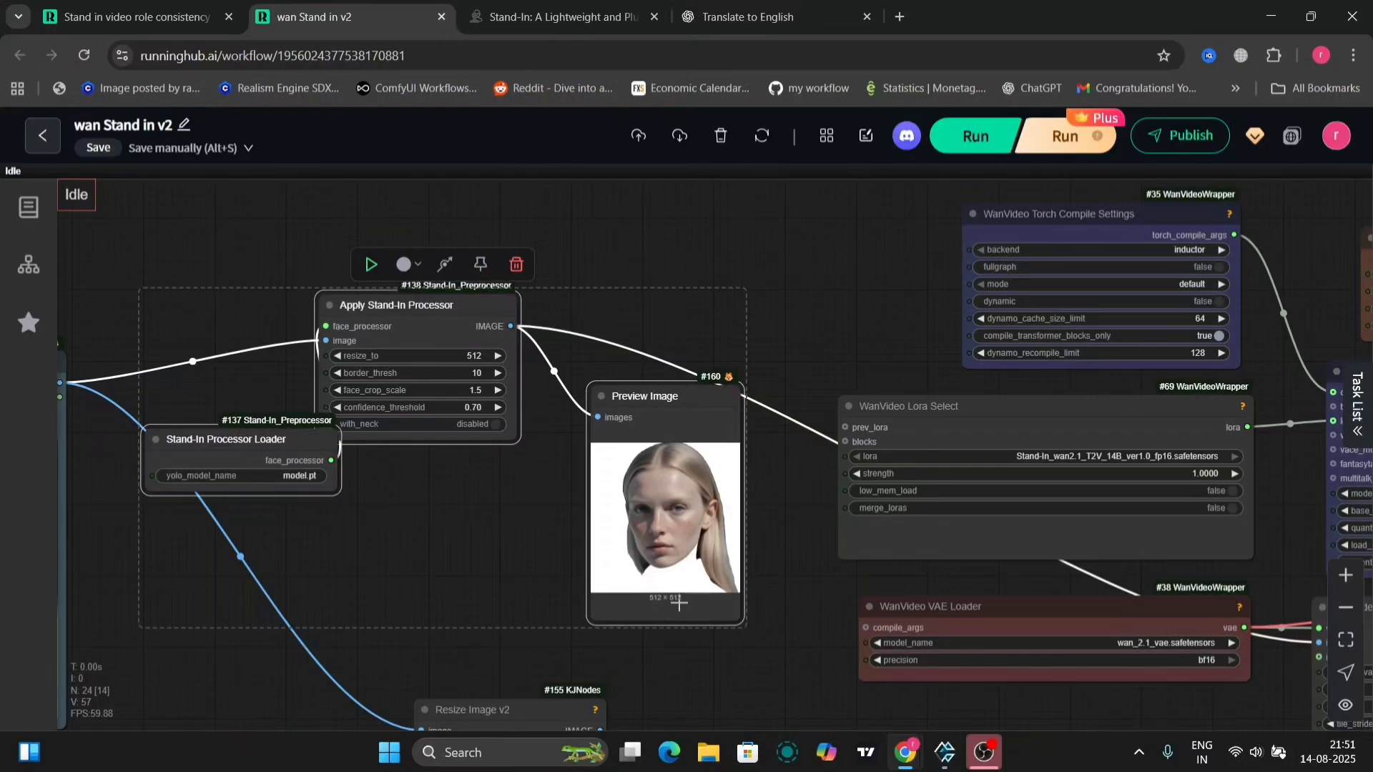
click(731, 692)
Inspect the Integer, WanVideo Empty Embeds and Add StandIn Latent nodes, and read the prompts in the WanVideo TextEncode node.
drag(729, 688, 396, 570)
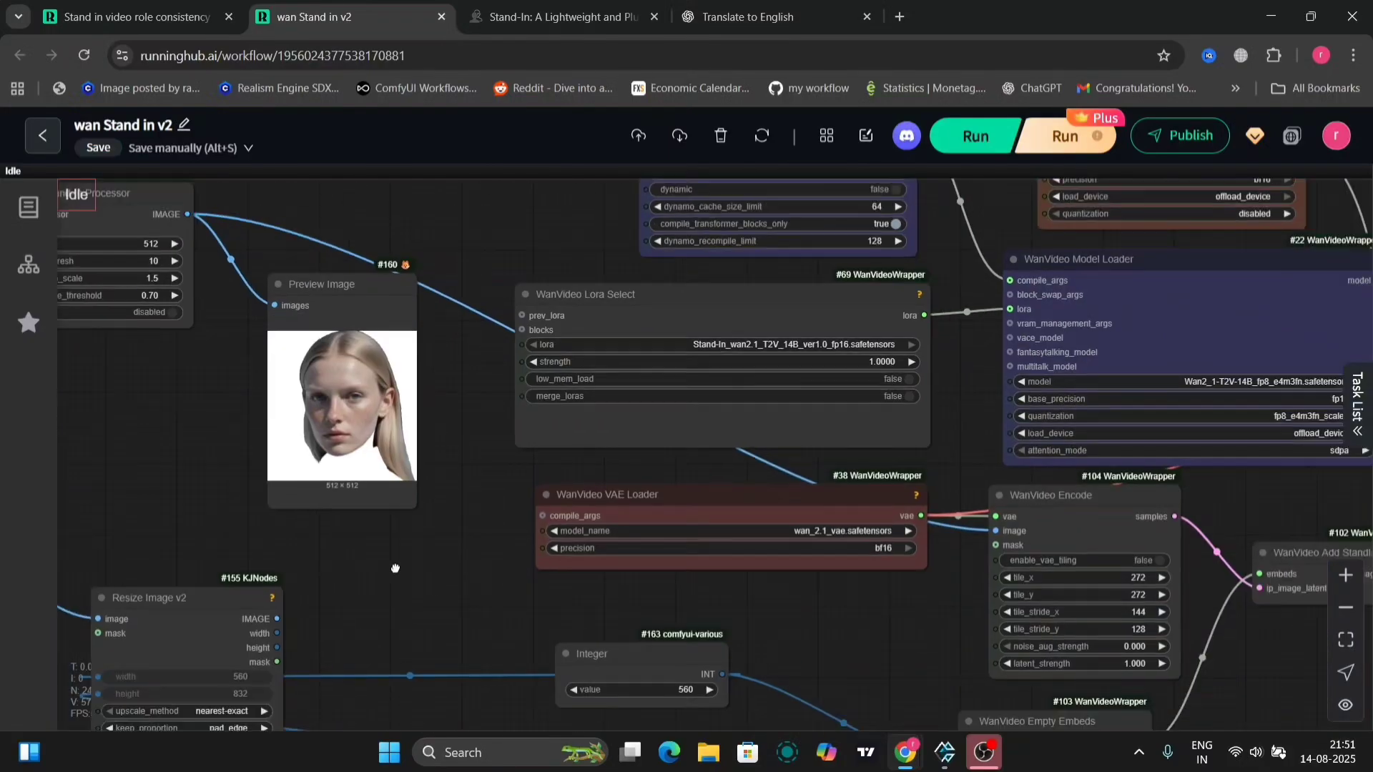
drag(879, 637, 563, 349)
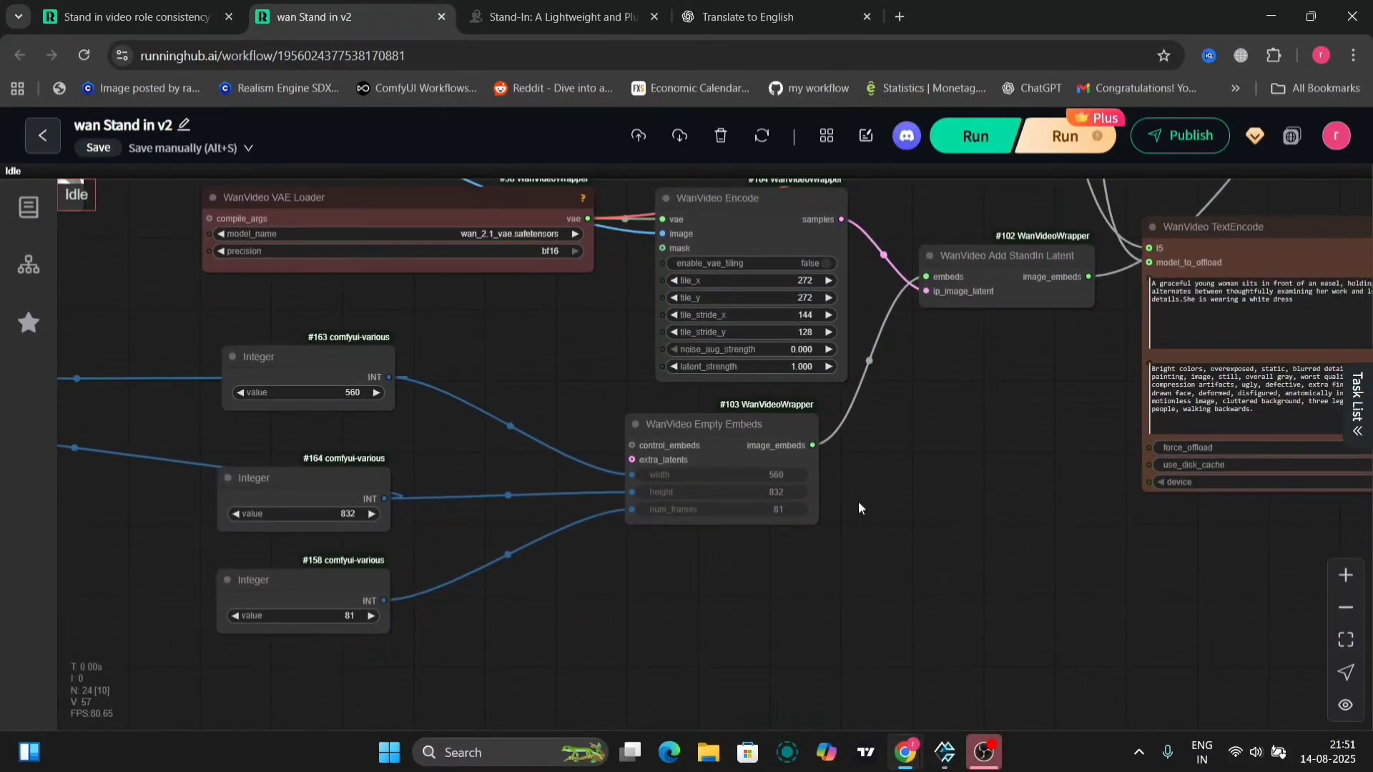
scroll(984, 491, up, 3)
scroll(984, 490, right, 8)
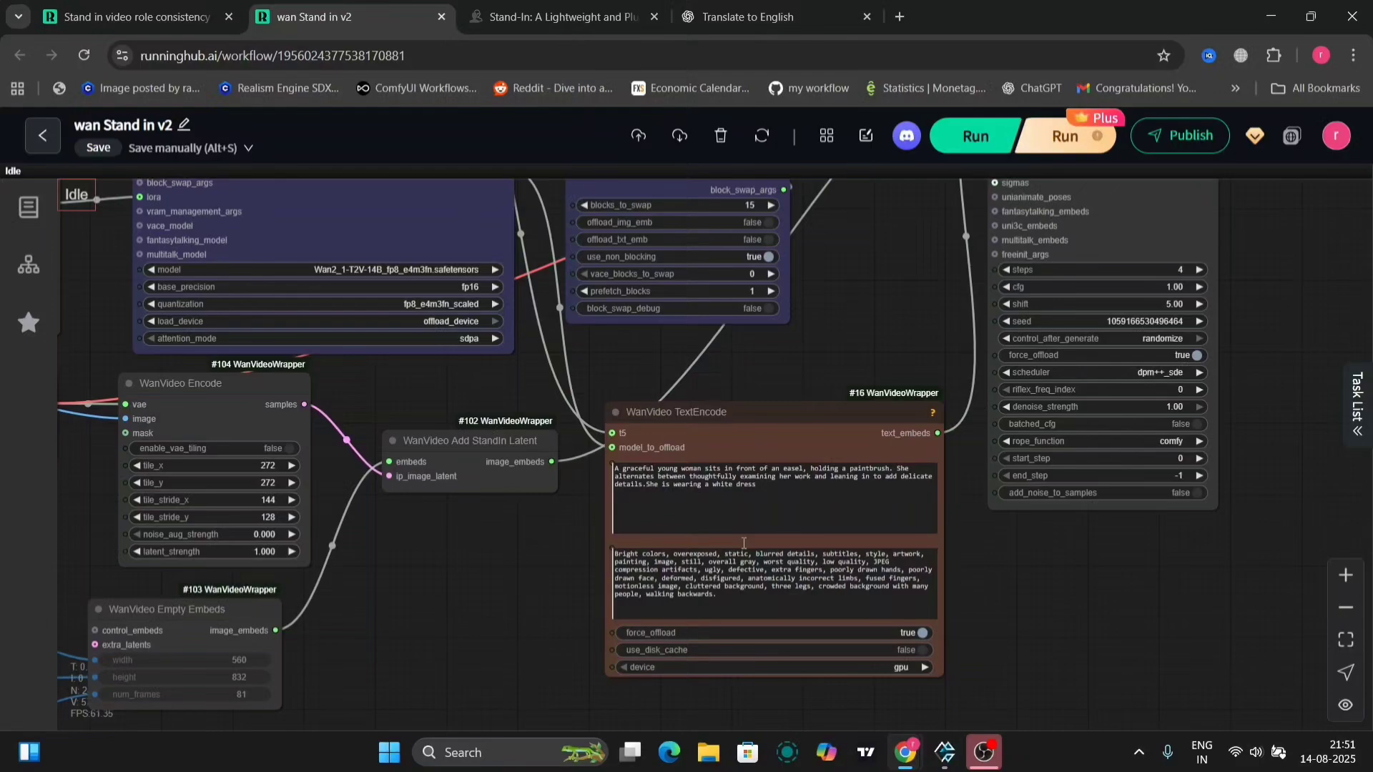
scroll(970, 487, up, 5)
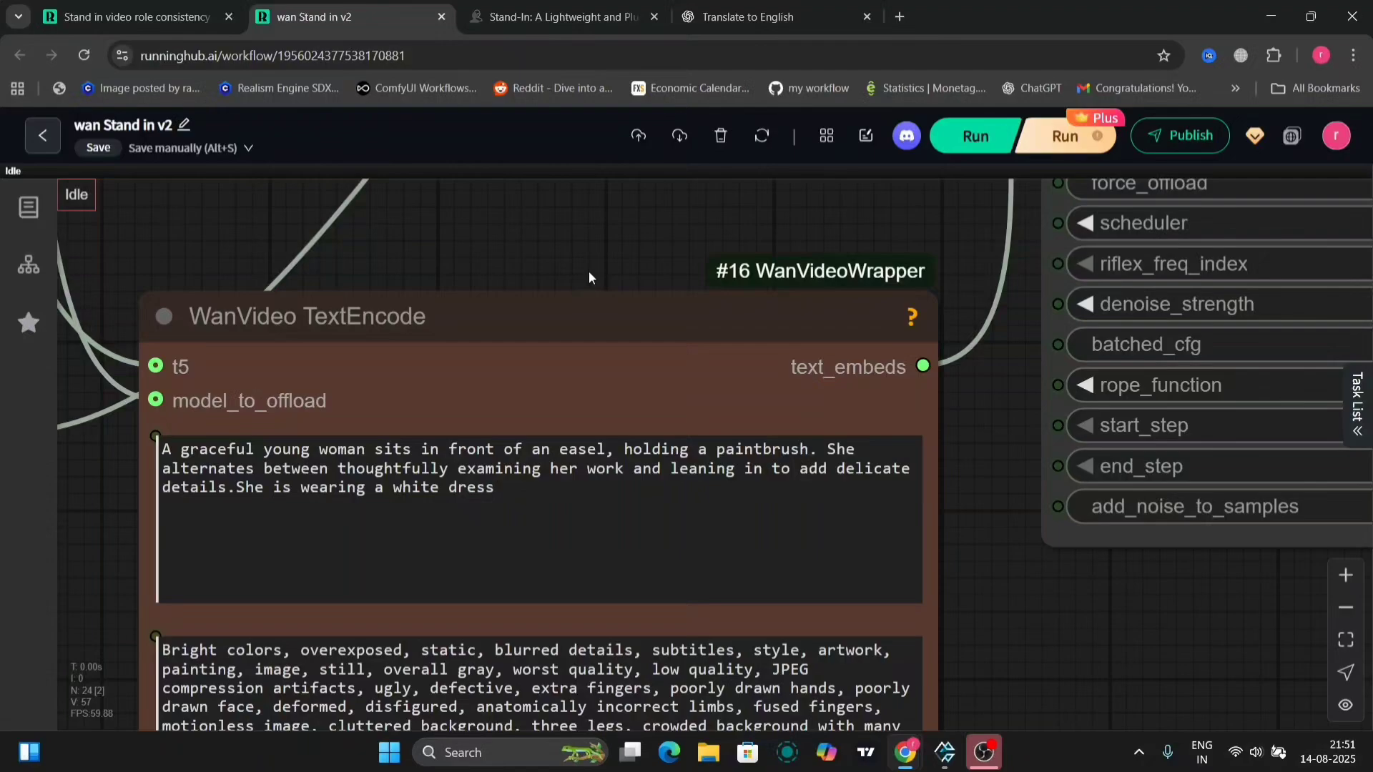
scroll(589, 272, down, 8)
Examine the sampler node's steps, cfg, shift and scheduler settings.
drag(589, 272, 621, 663)
drag(542, 332, 63, 199)
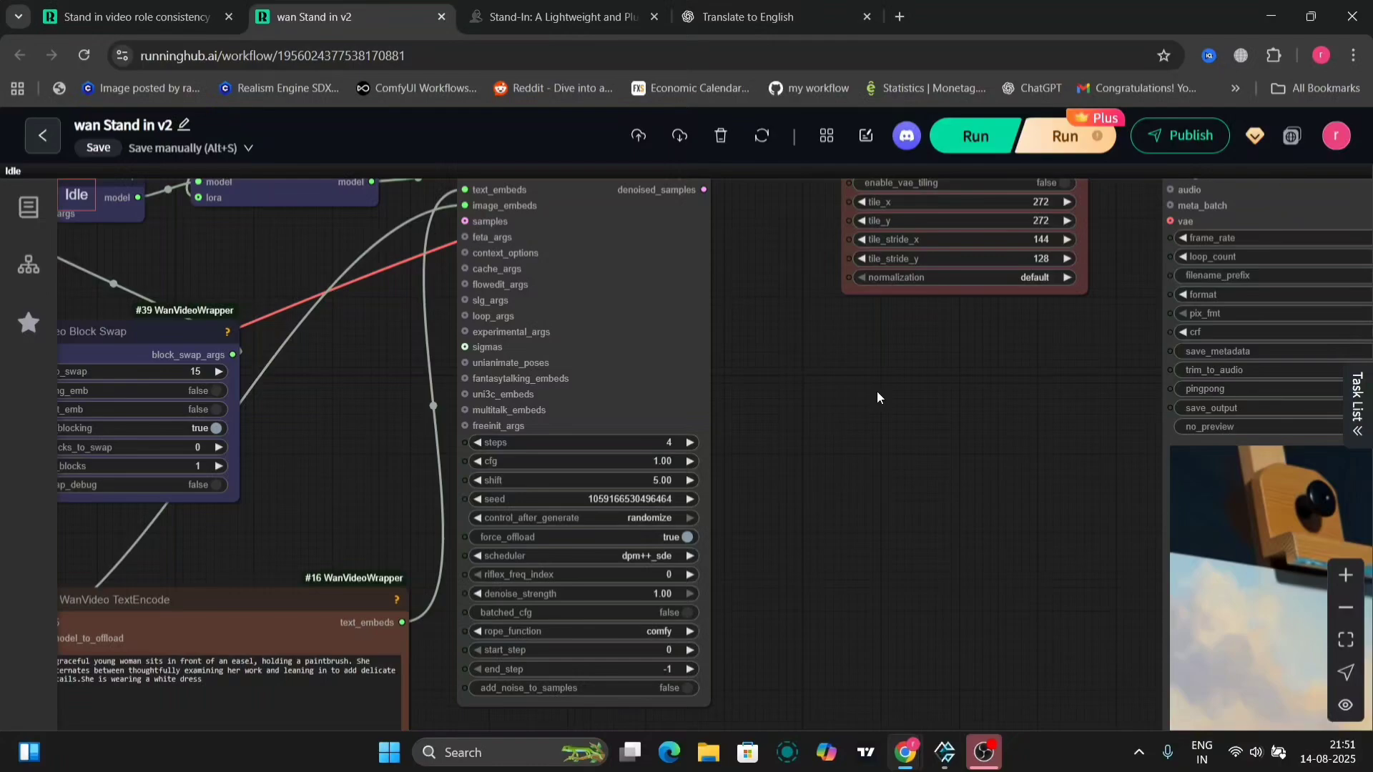
drag(880, 397, 854, 391)
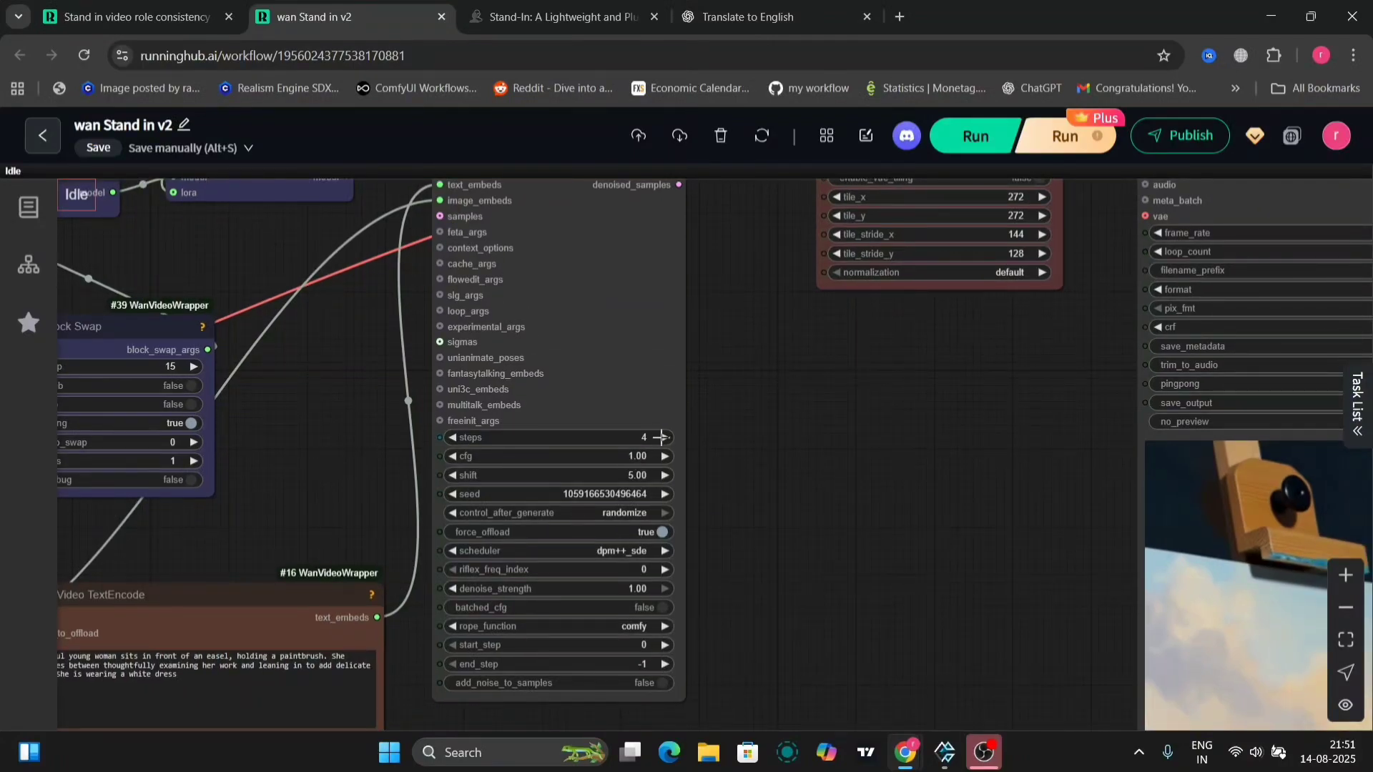
View the generated video of the woman painting and save its preview from the video combine node.
drag(966, 531, 205, 263)
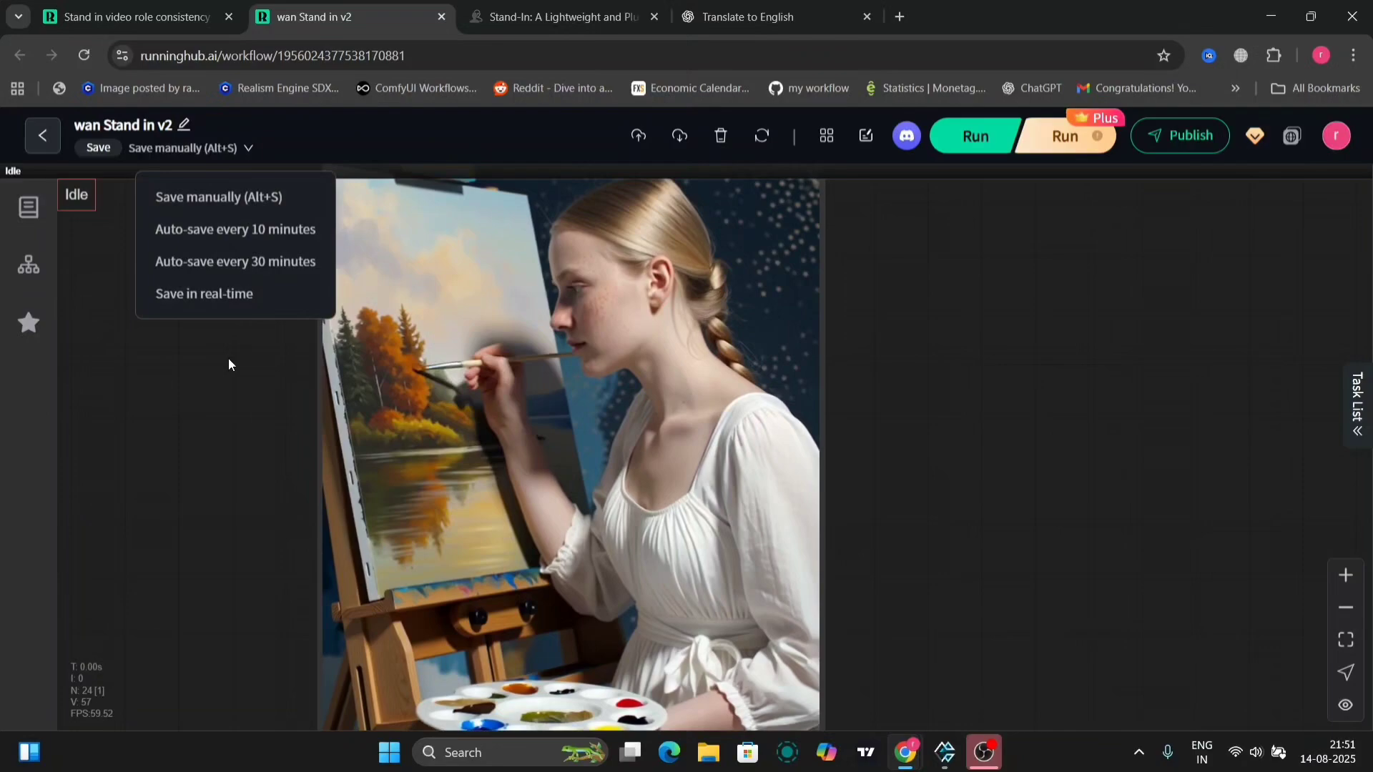
scroll(229, 364, down, 2)
drag(229, 359, 254, 362)
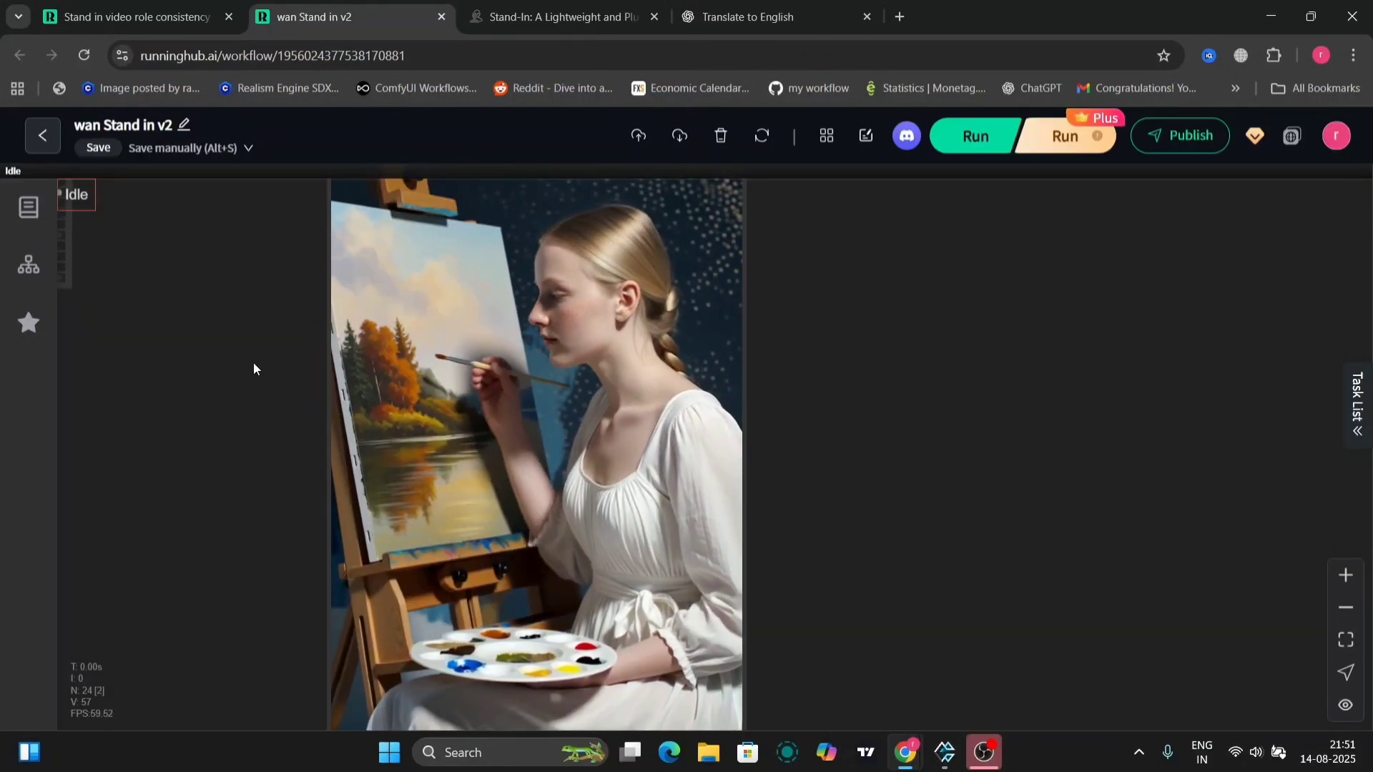
right_click(632, 487)
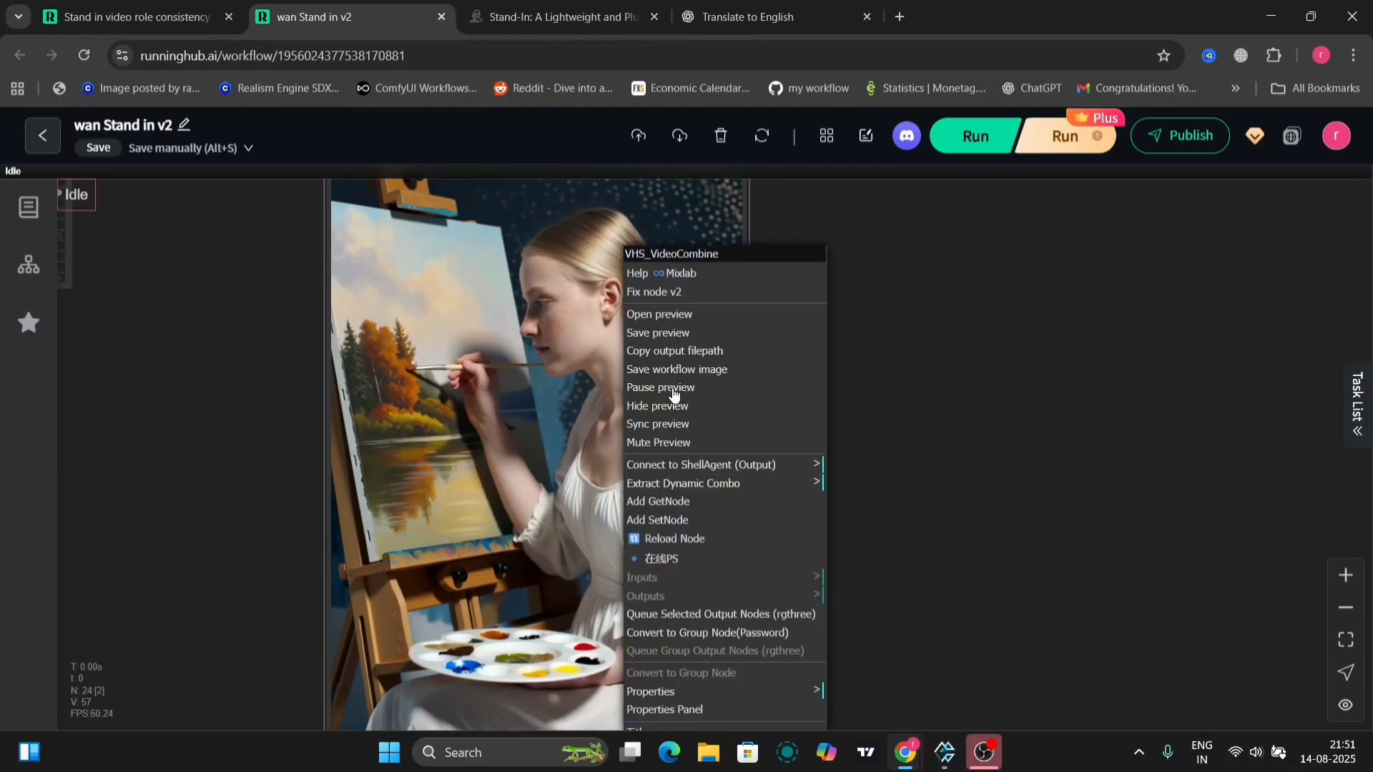
click(688, 334)
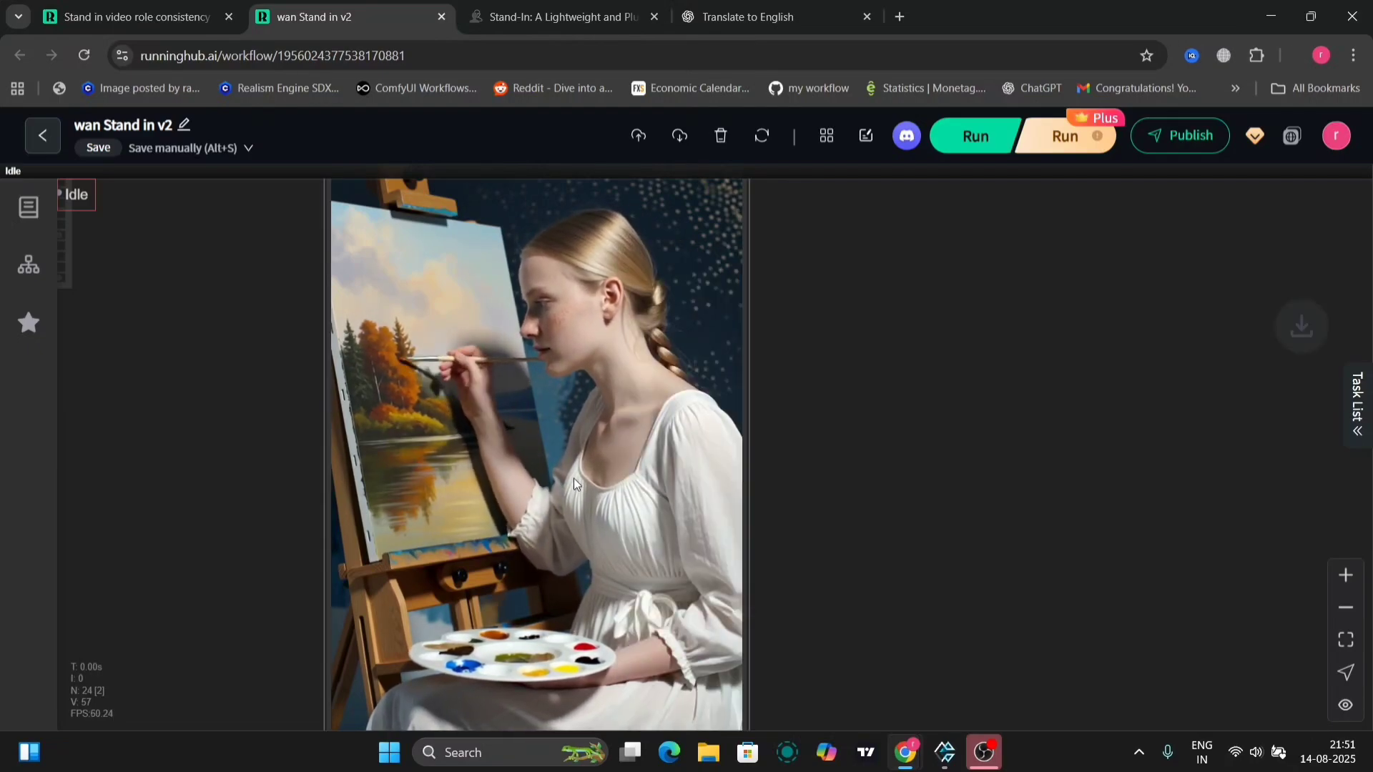
Switch to the Stand-In project page and compare the original and swapped identity in the market-stall face swapping example.
drag(219, 460, 845, 605)
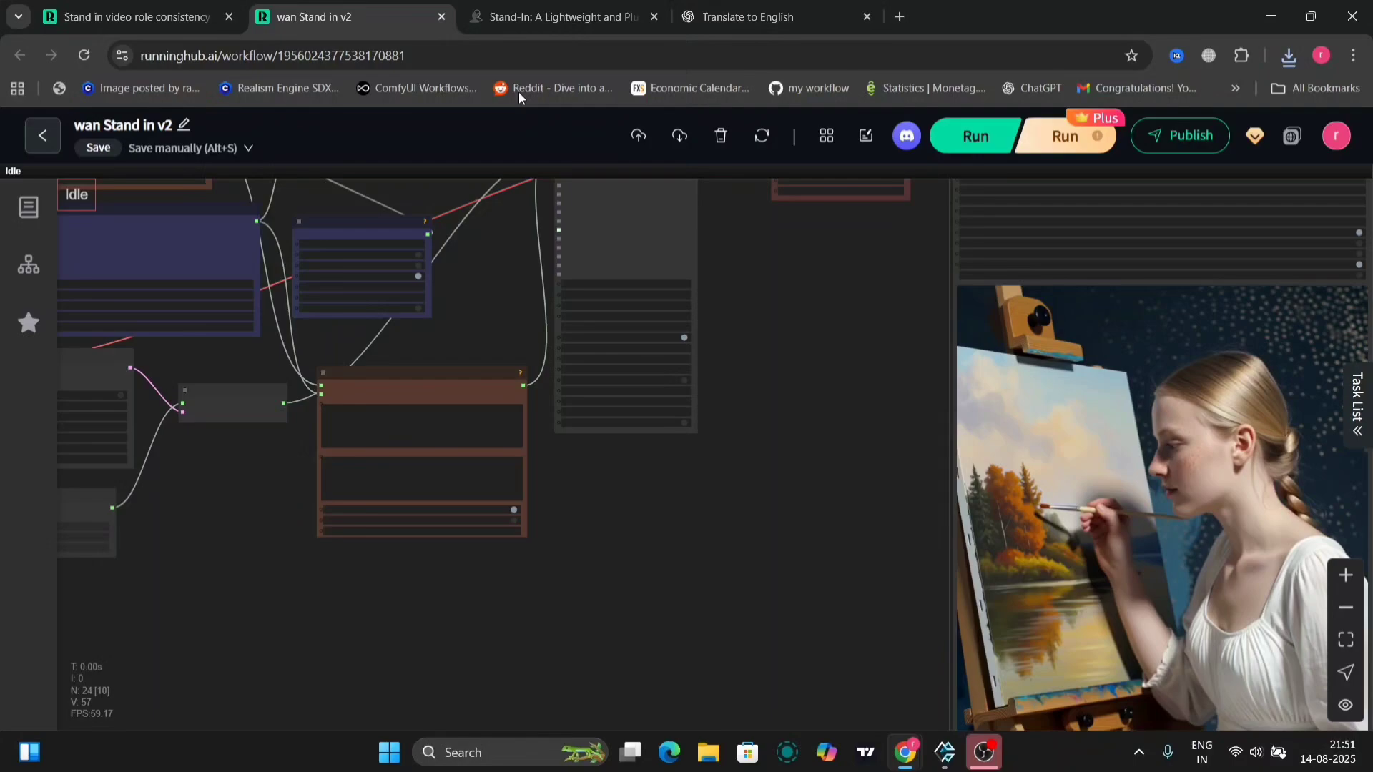
click(526, 14)
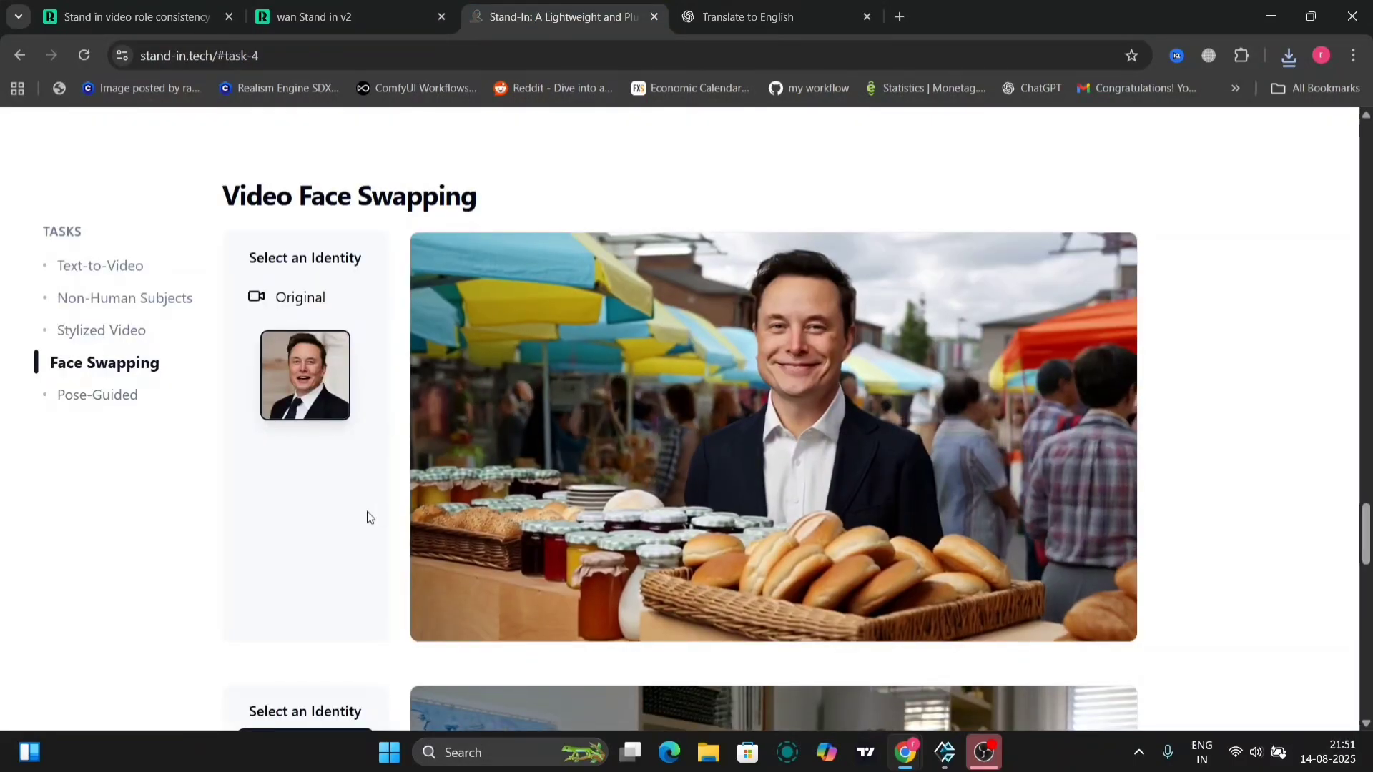
scroll(367, 514, down, 5)
scroll(367, 511, up, 5)
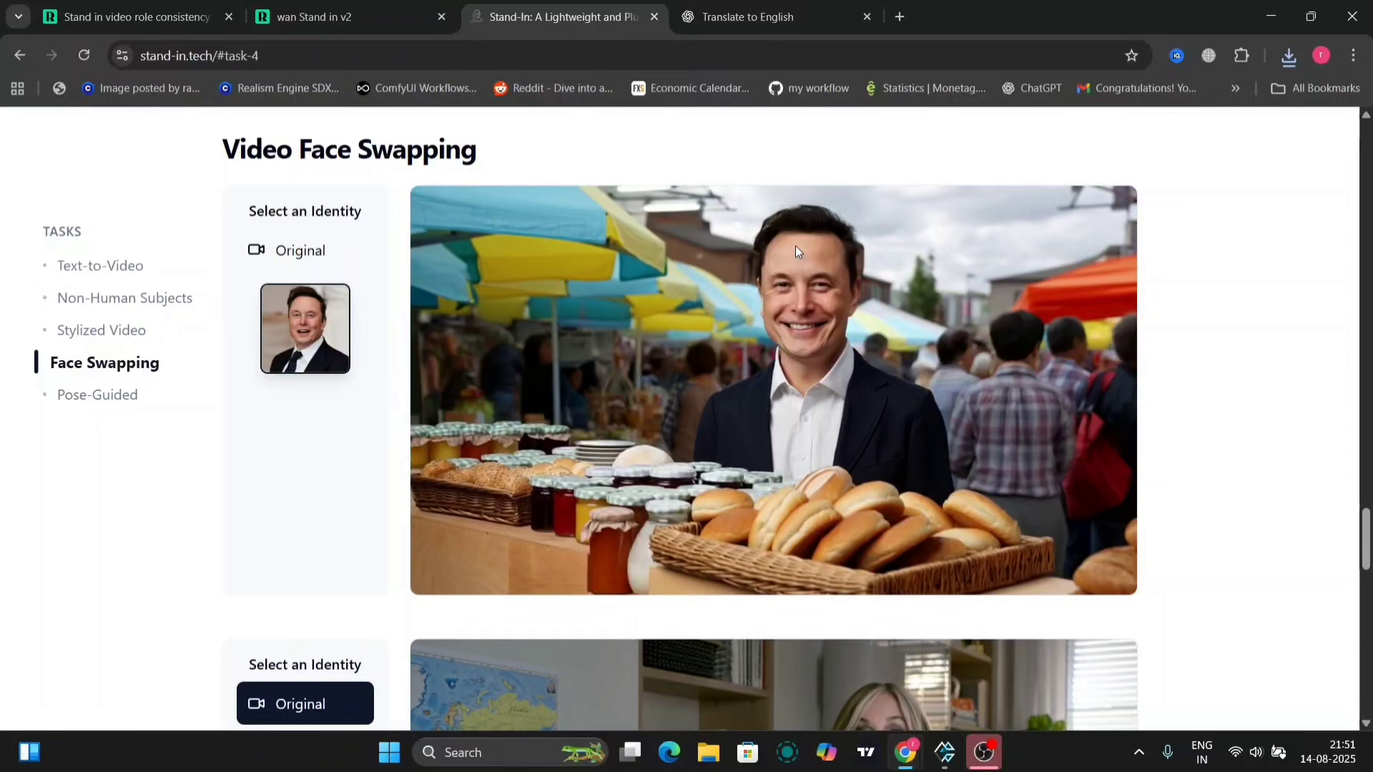
click(316, 250)
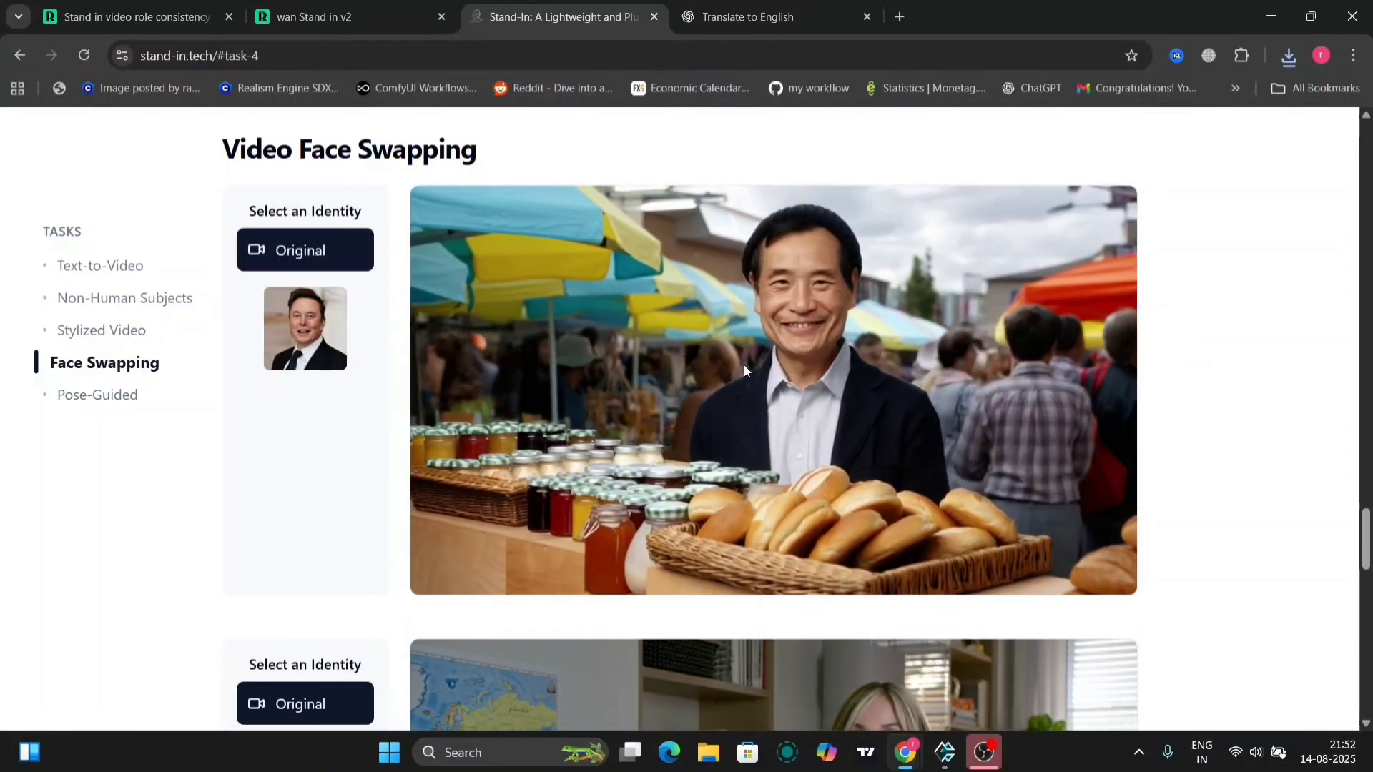
click(328, 327)
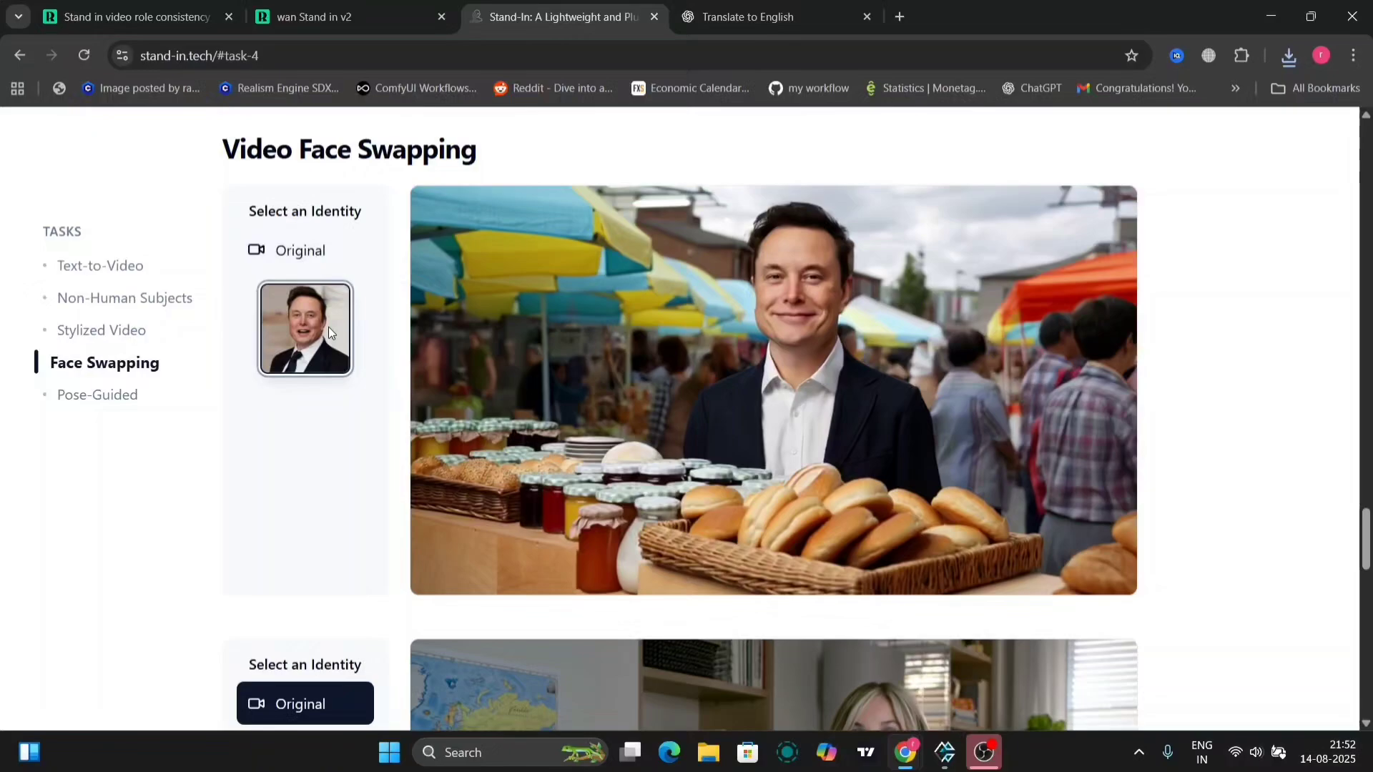
Compare the original and swapped identity in the office face swapping example.
scroll(244, 501, down, 5)
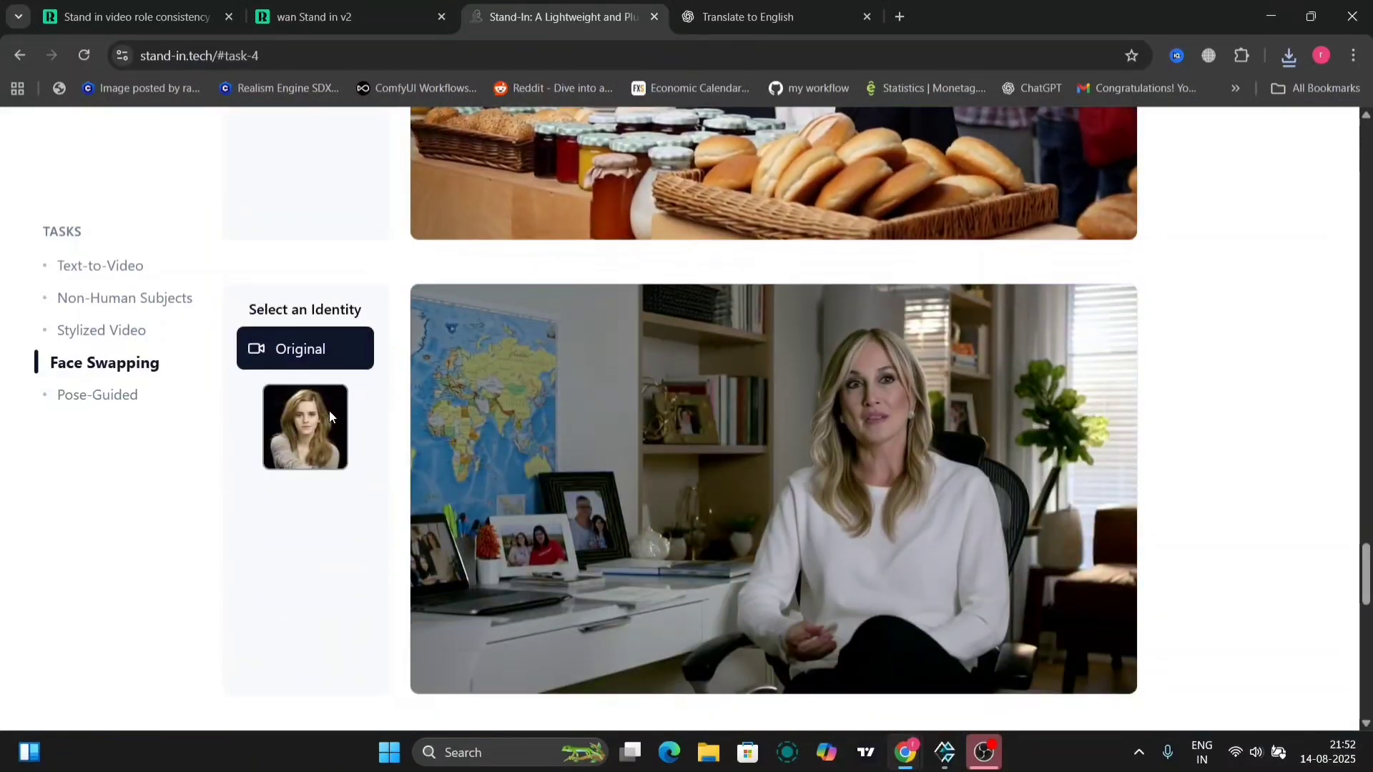
click(331, 447)
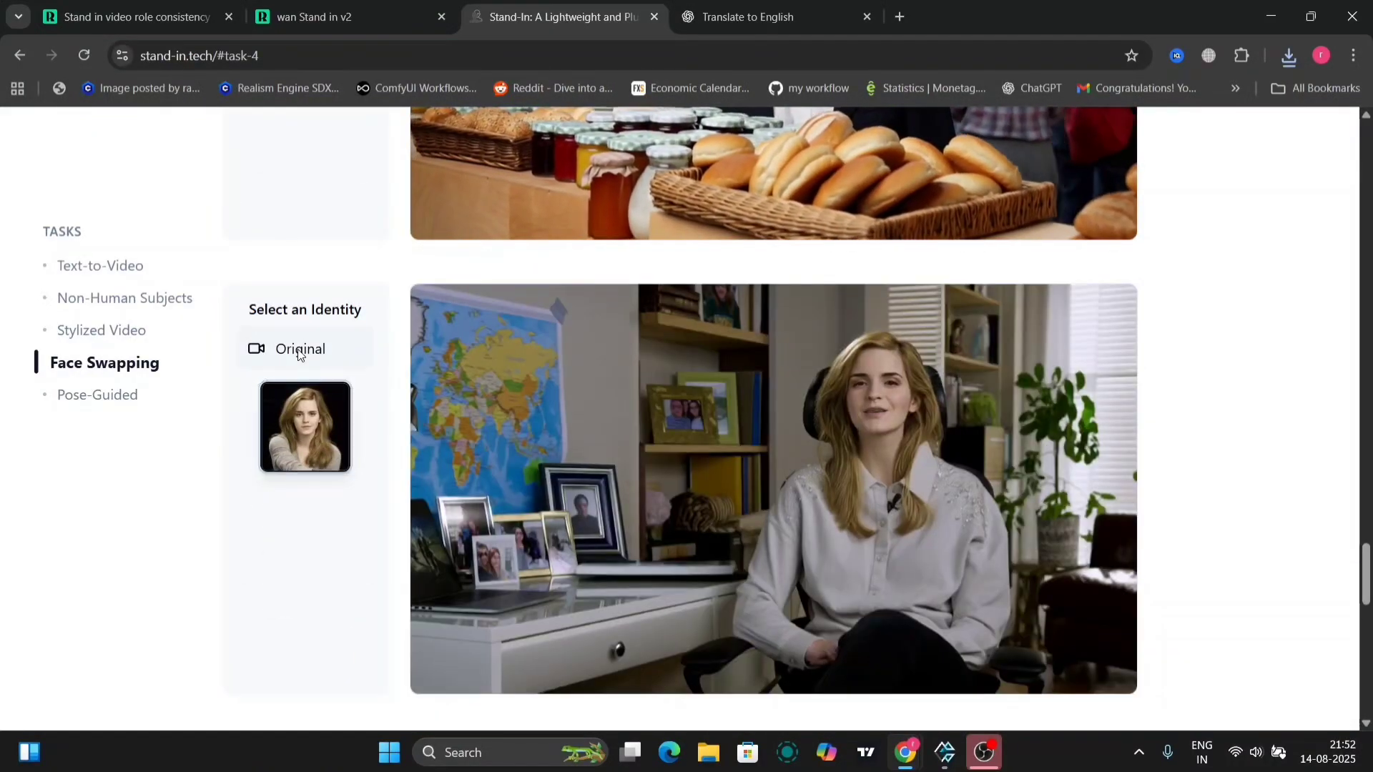
click(297, 348)
click(323, 422)
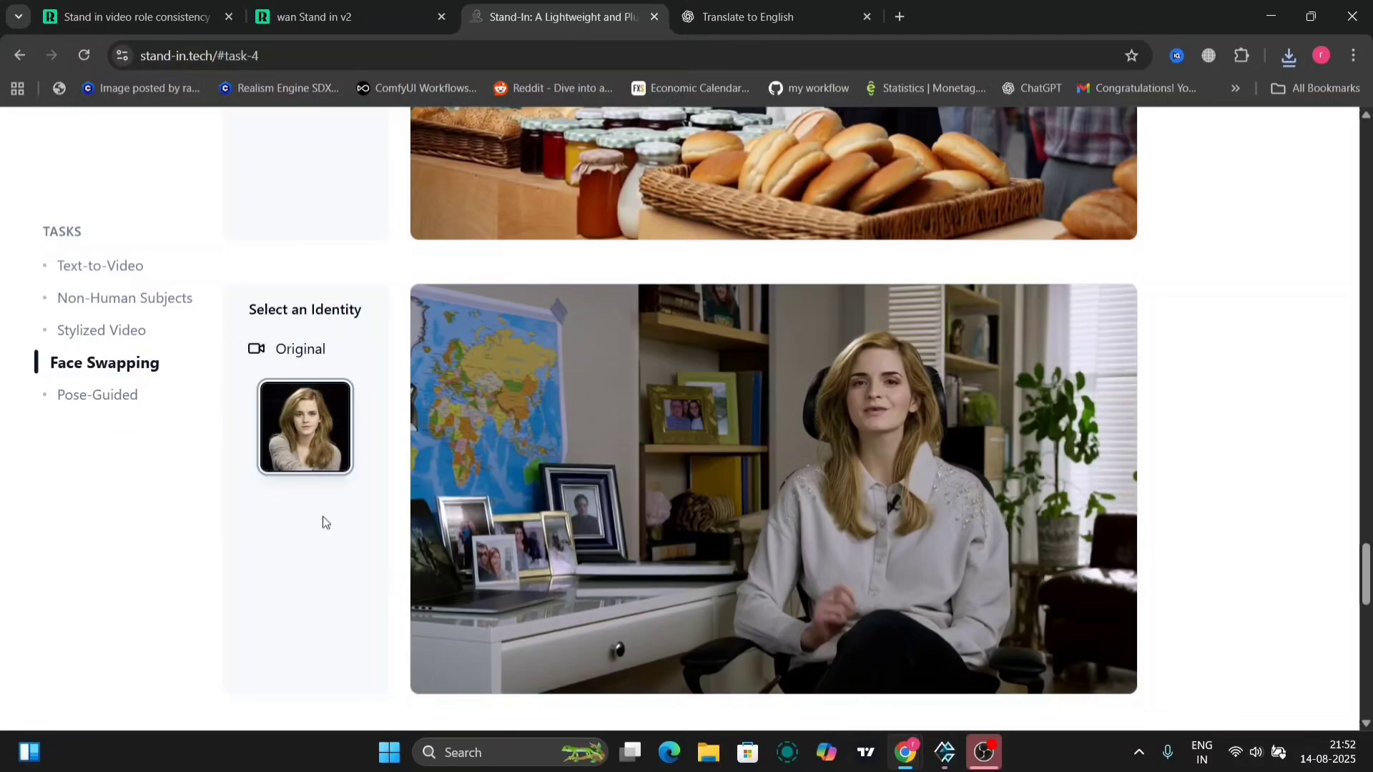
Show the pose-guided example that uses the outdoor market picture as its first frame.
scroll(323, 543, down, 5)
scroll(323, 587, down, 8)
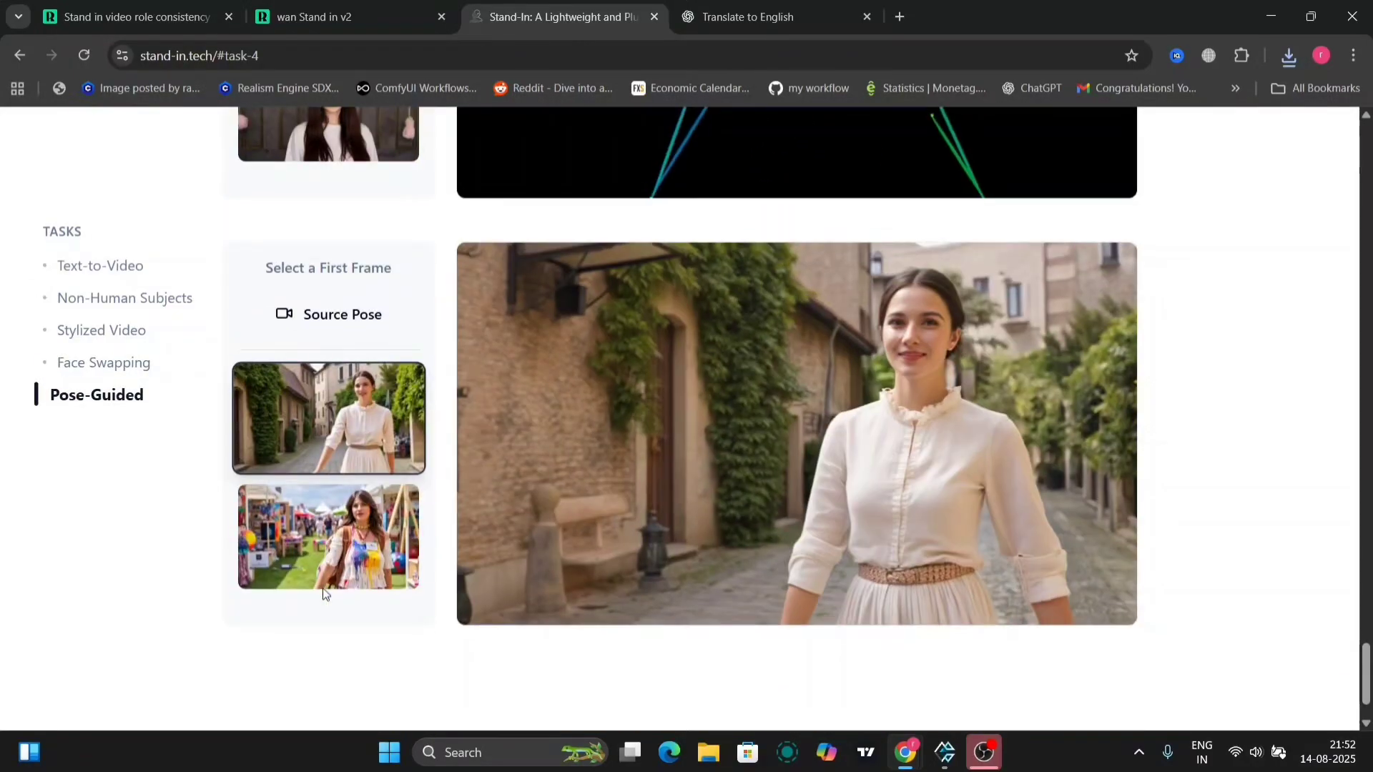
click(362, 538)
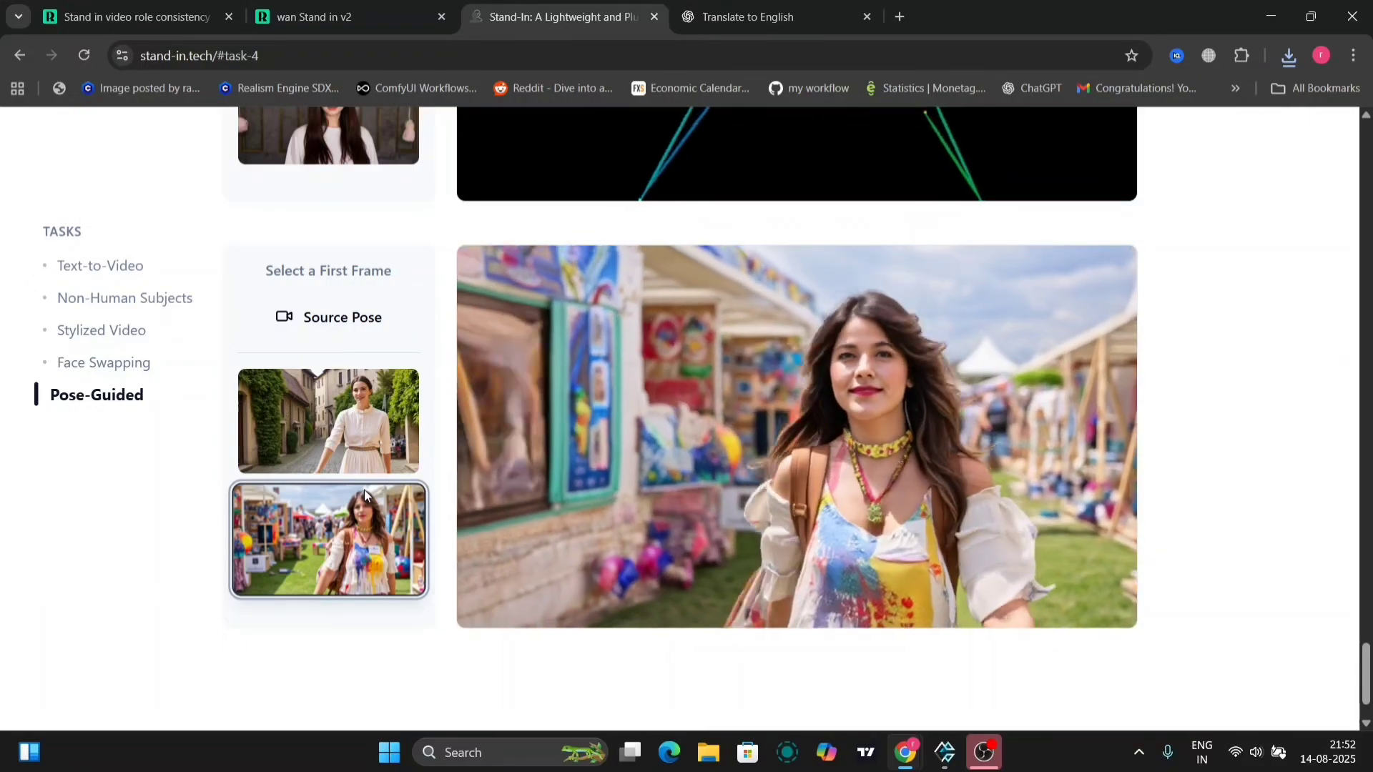
Browse the Identity-Preserving Text-to-Video Generation examples at the start of the project page.
scroll(364, 494, up, 3)
scroll(364, 491, up, 20)
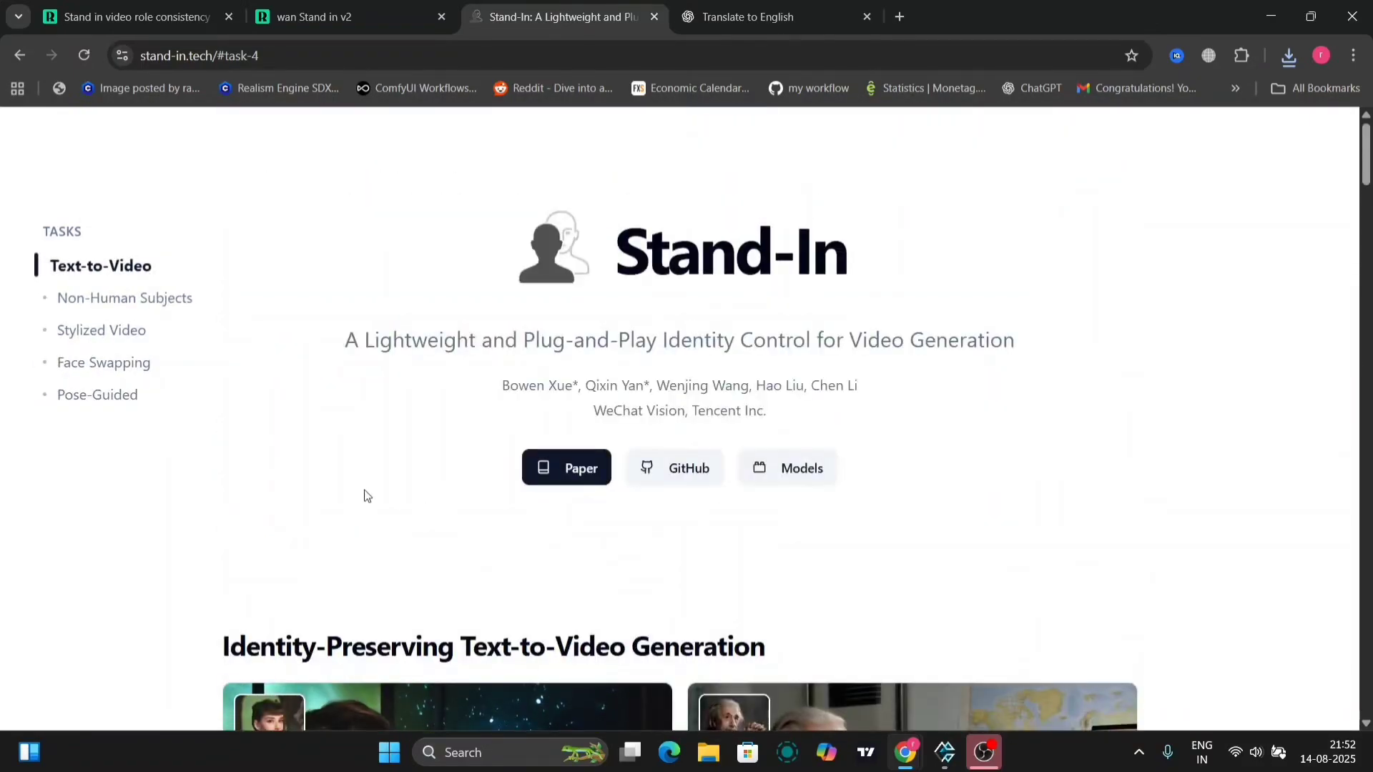
scroll(583, 625, down, 5)
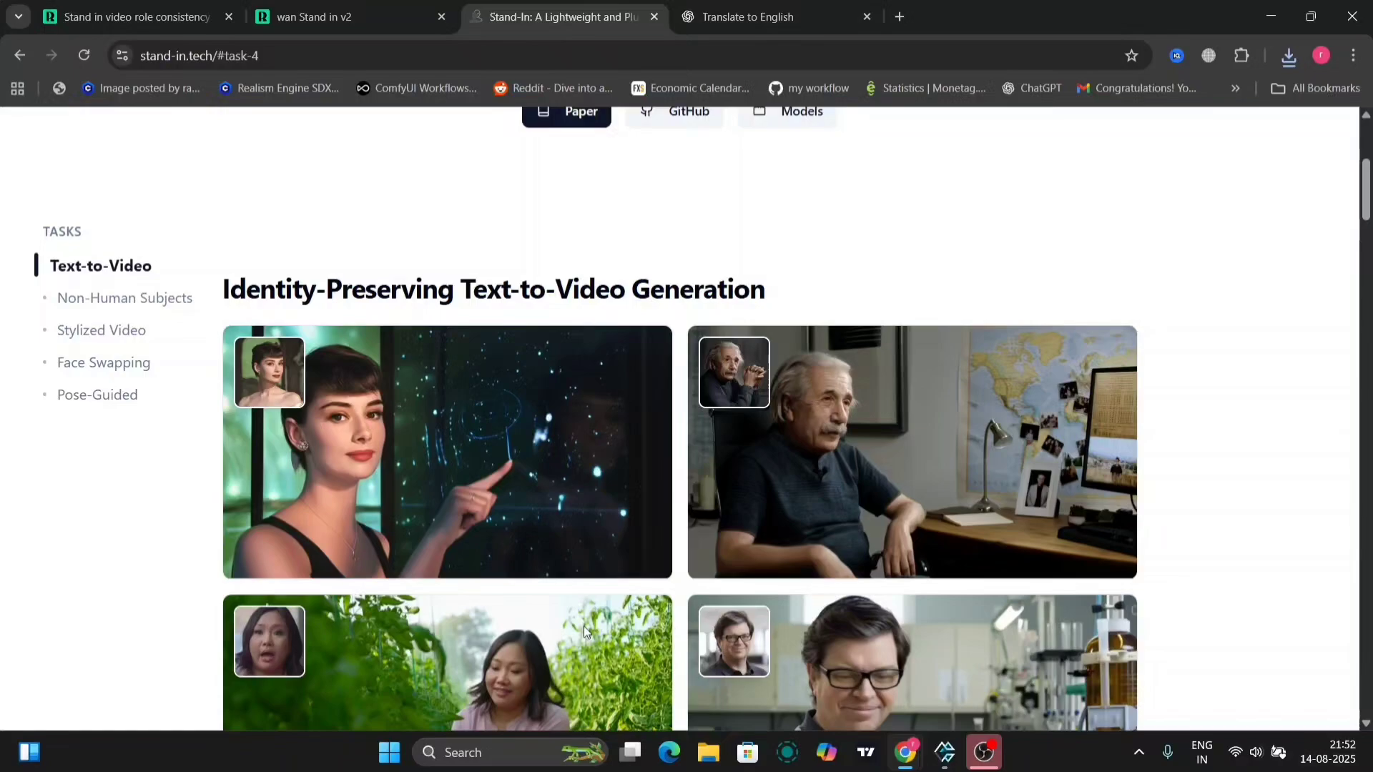
scroll(515, 521, up, 5)
scroll(516, 518, down, 13)
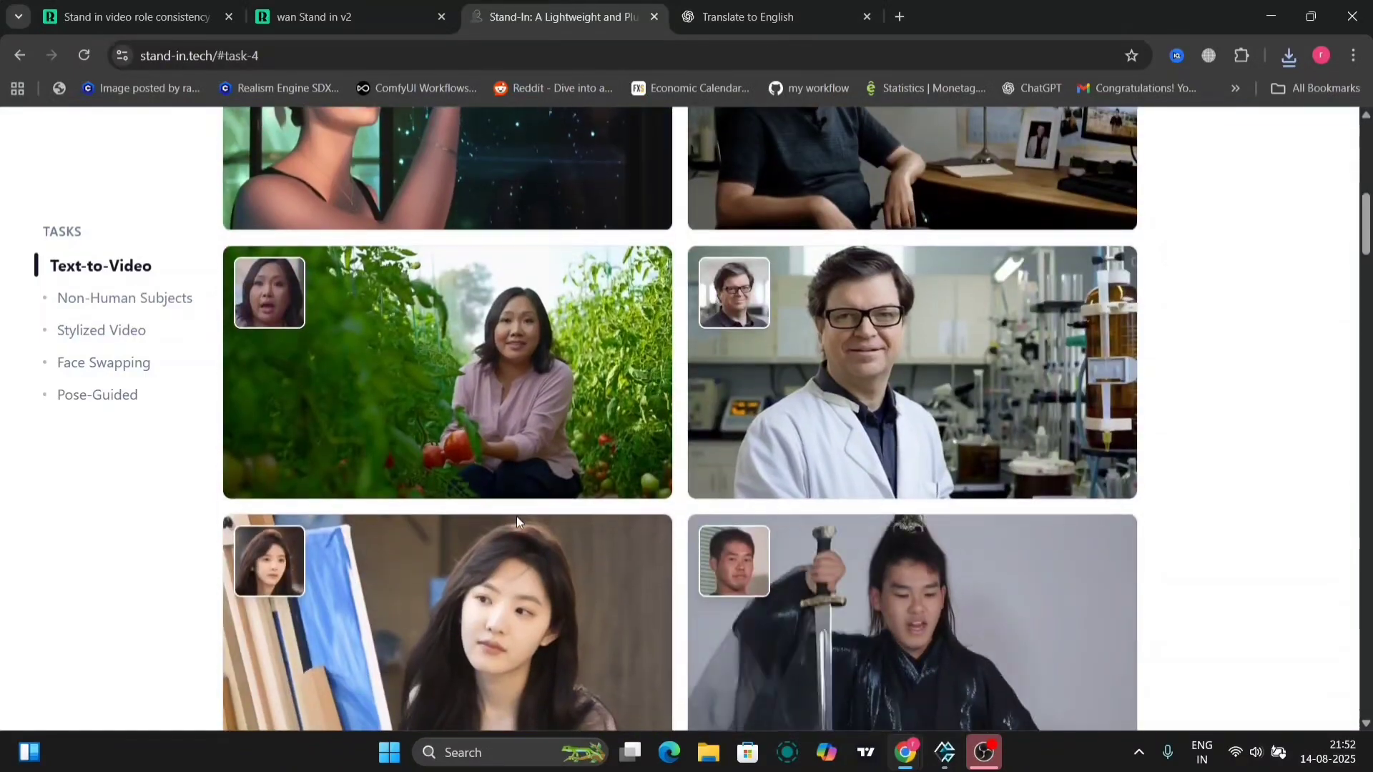
mouse_move(506, 456)
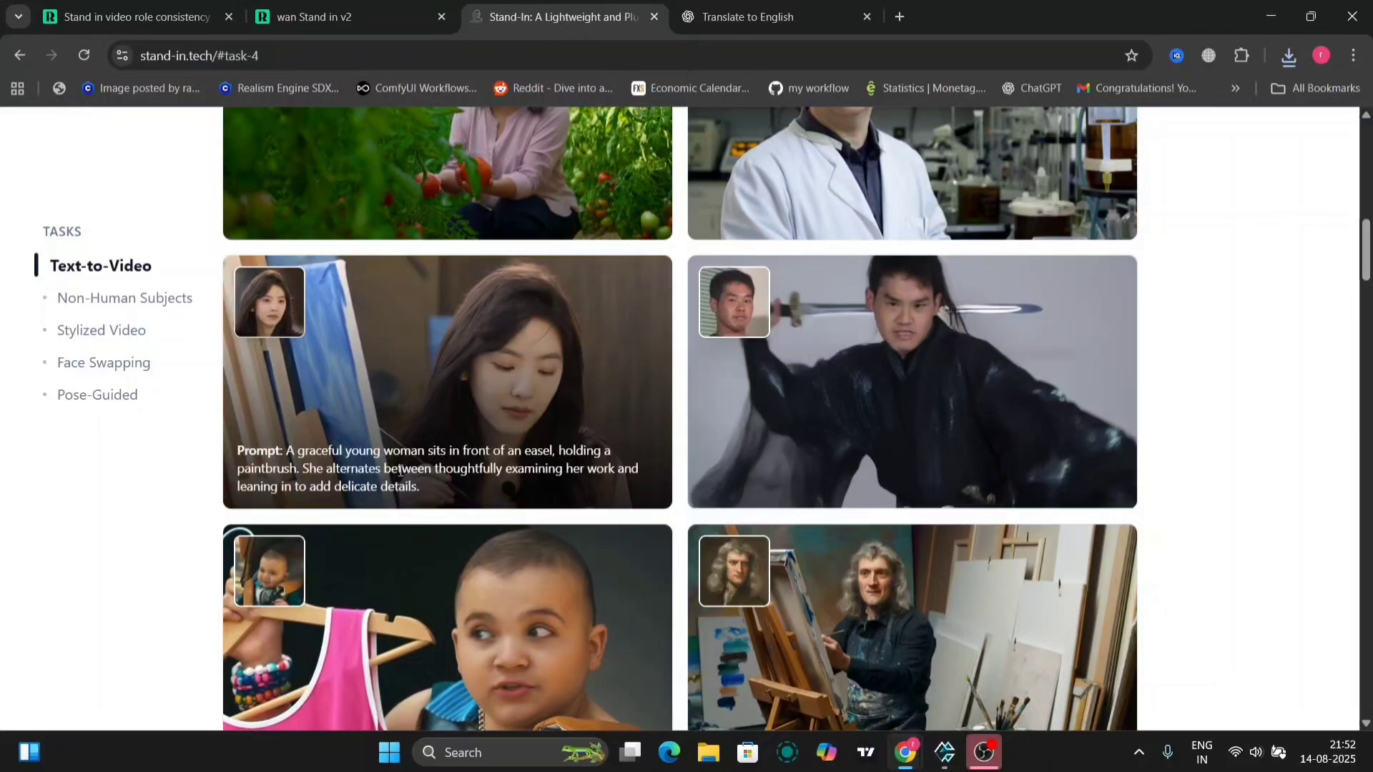
Return to the wan Stand in v2 workflow and set the sampler's control_after_generate to fixed and its seed to 45.
click(398, 16)
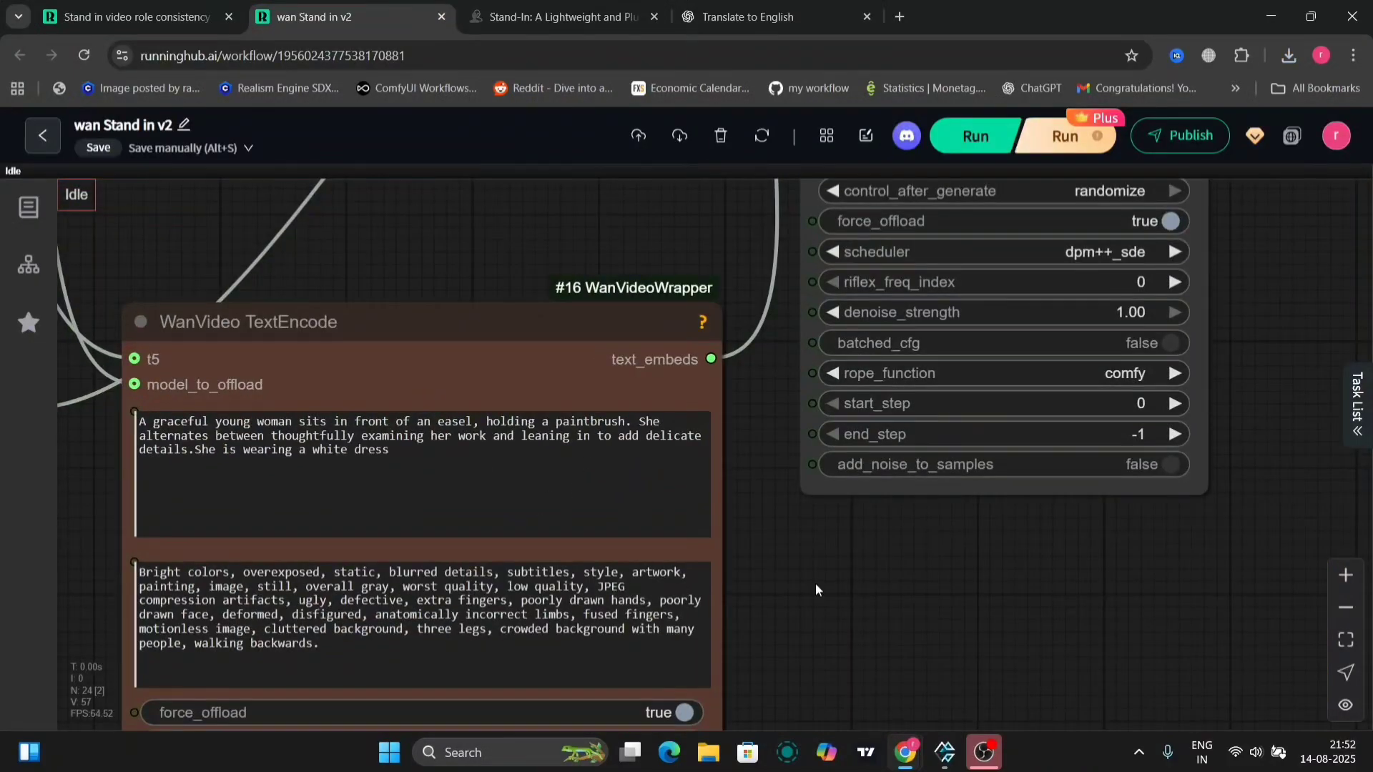
scroll(822, 590, down, 5)
scroll(1091, 340, up, 5)
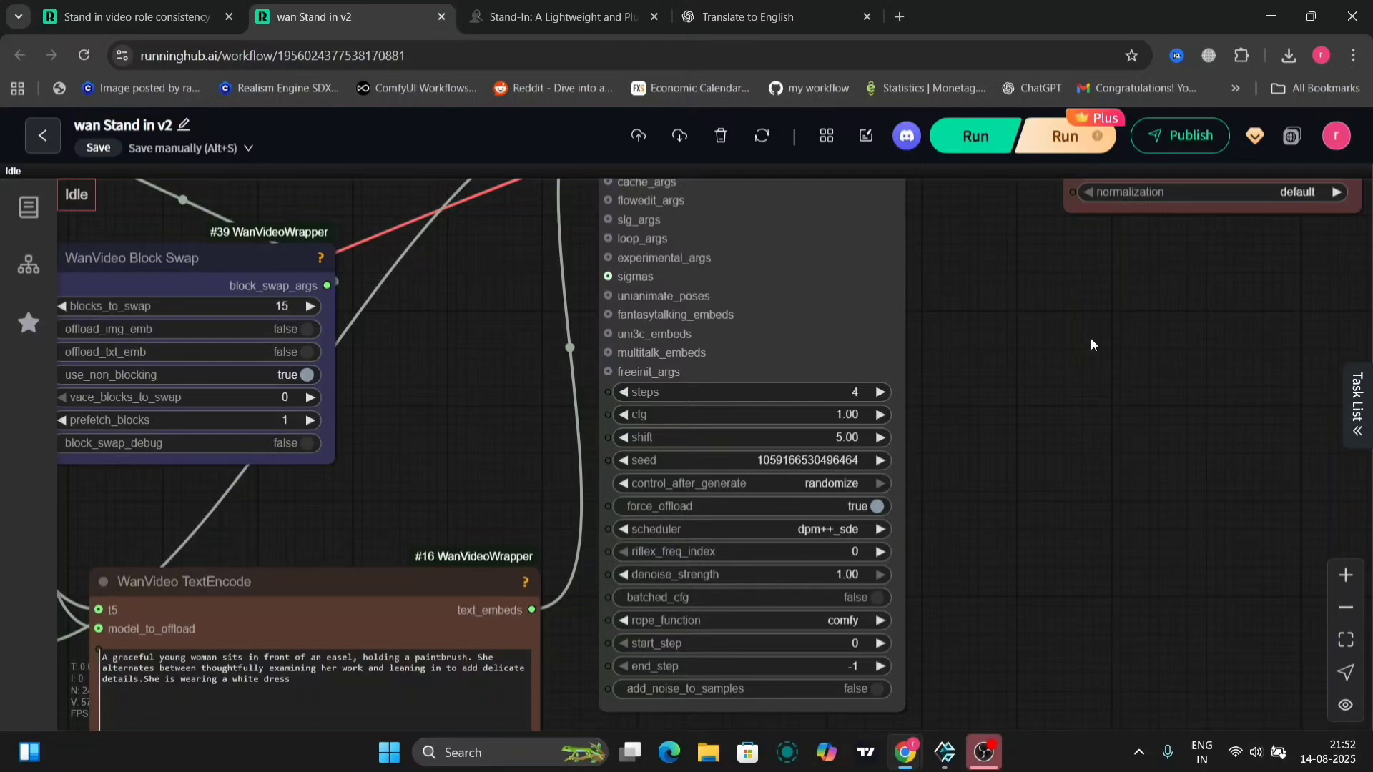
click(844, 483)
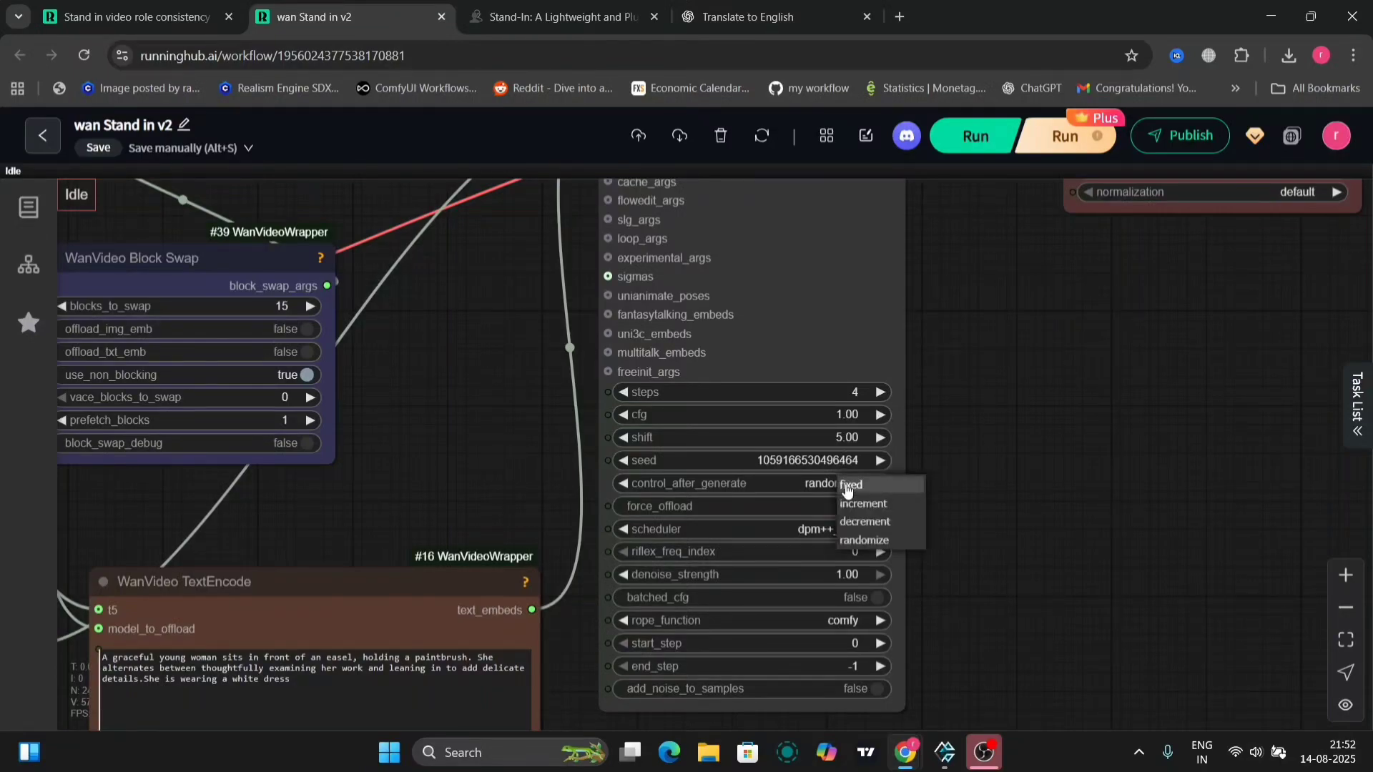
click(856, 495)
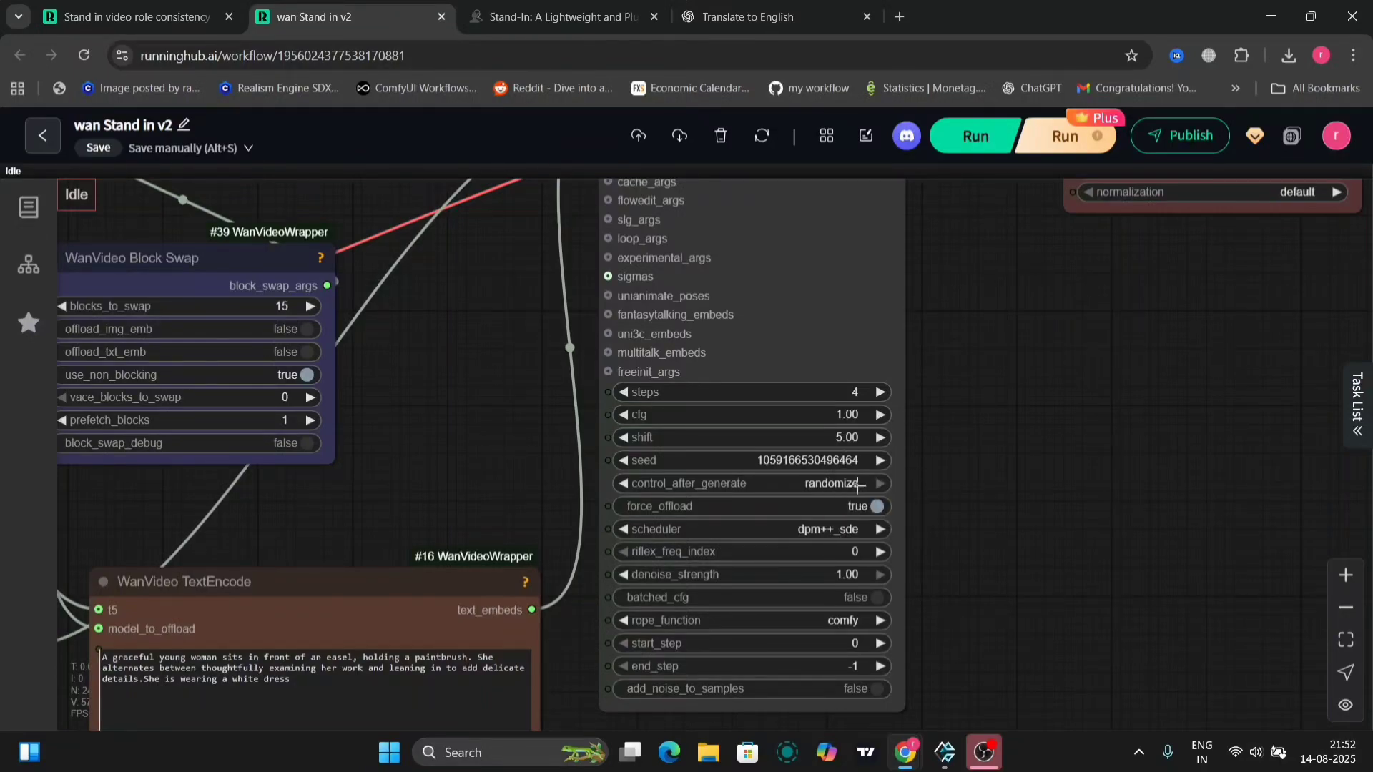
click(826, 459)
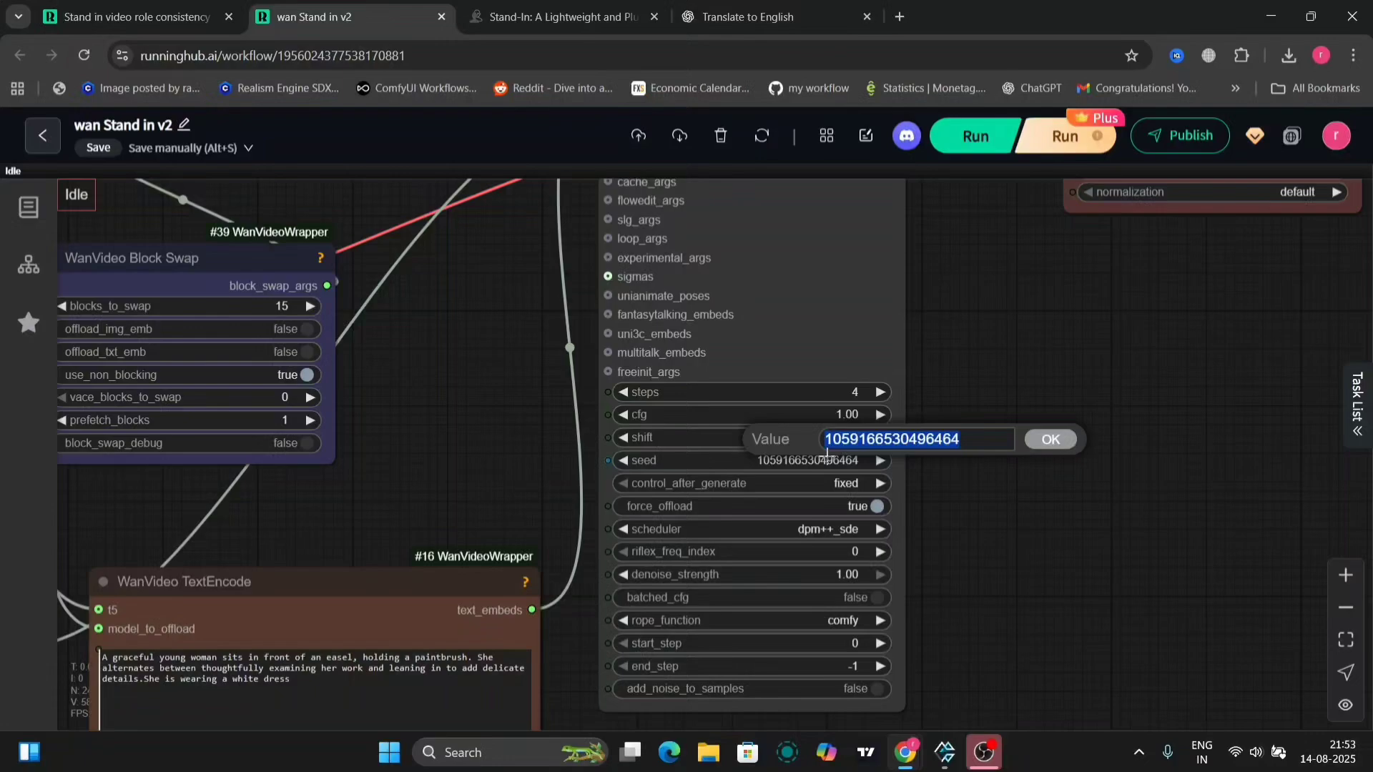
text(45)
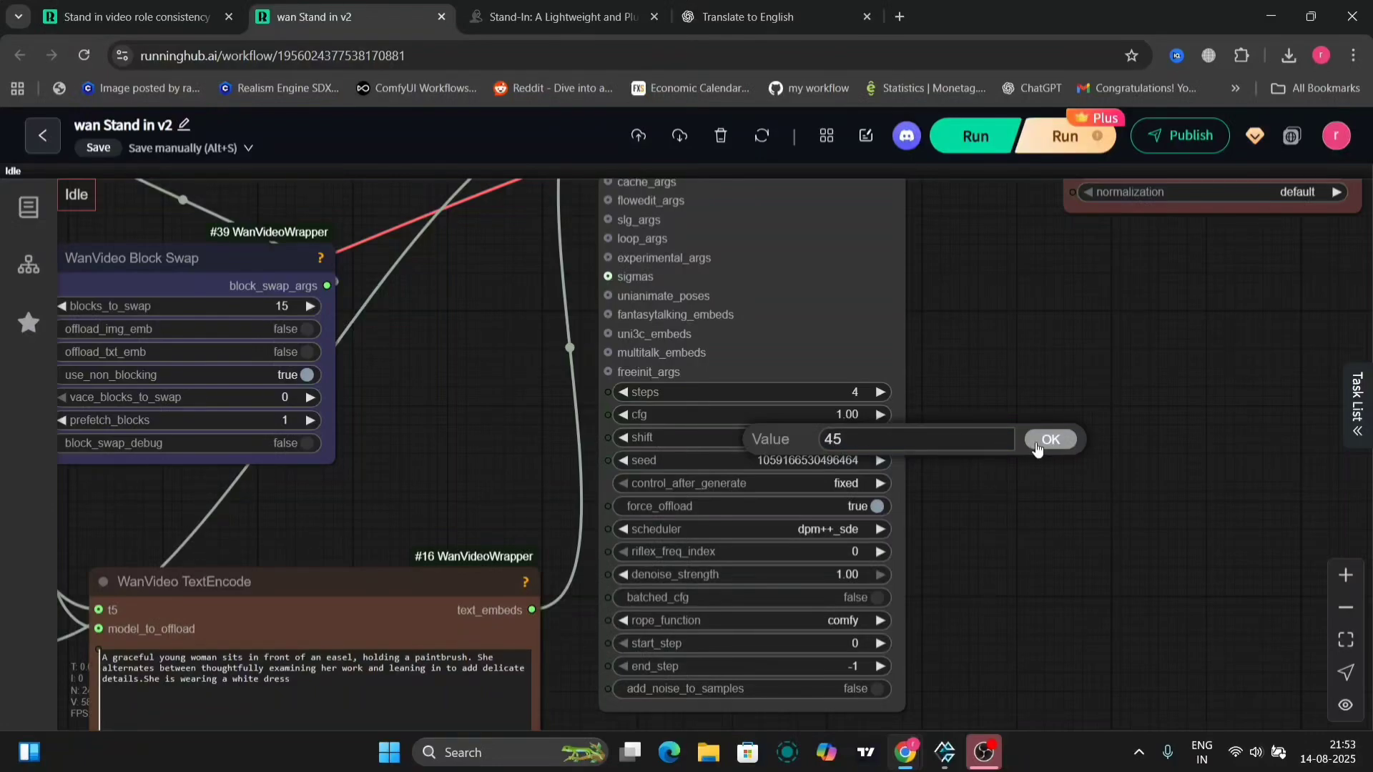
click(1036, 446)
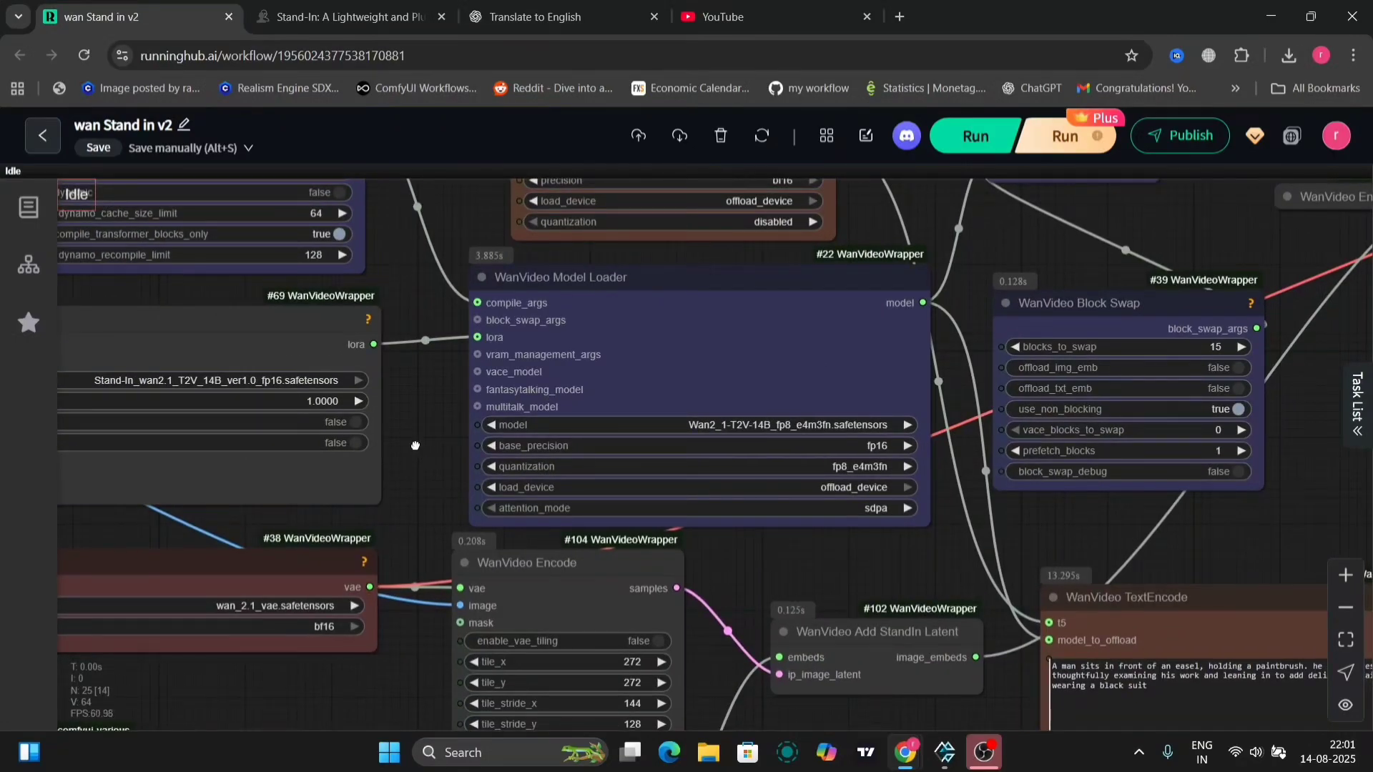
Review the man's reference image and cropped face preview, and read the painting prompt in the WanVideo TextEncode node.
drag(416, 446, 1051, 516)
drag(409, 582, 1092, 439)
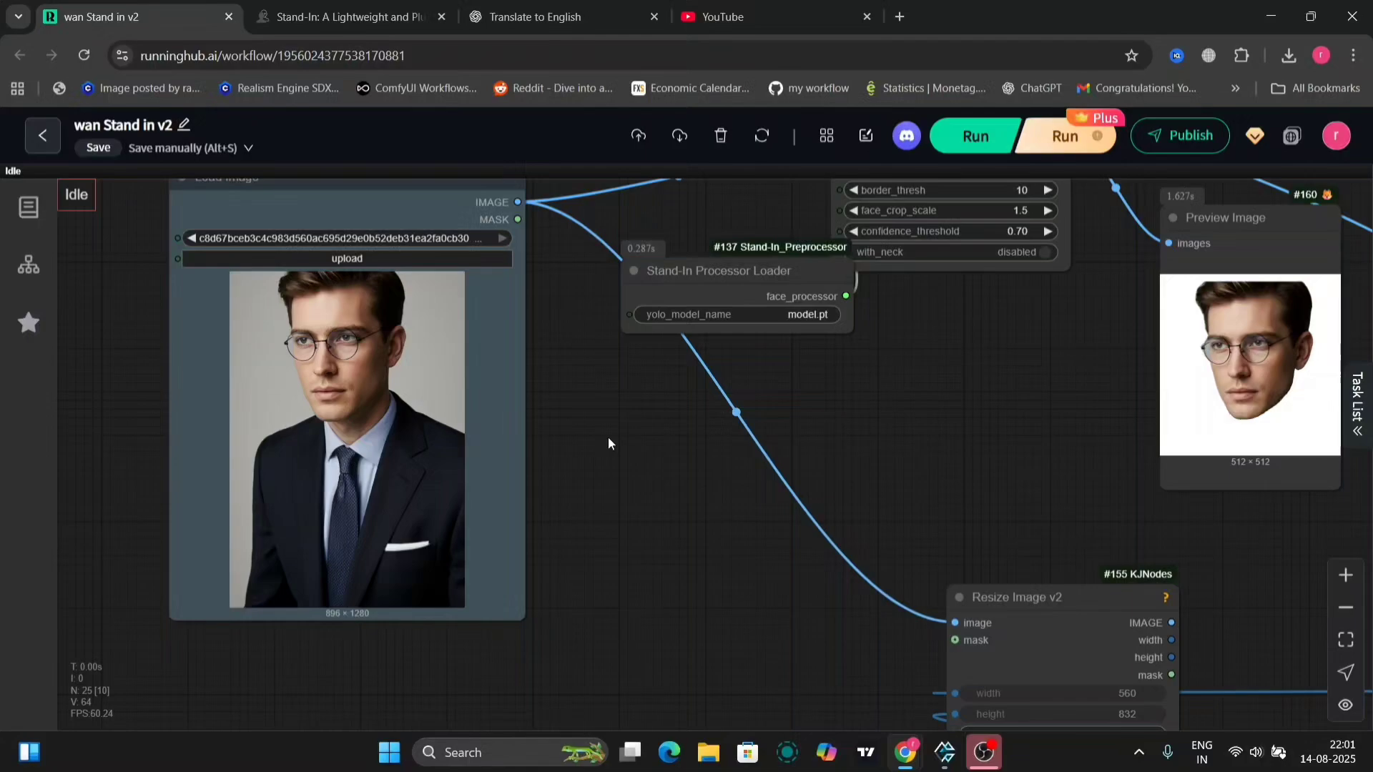
scroll(642, 456, down, 10)
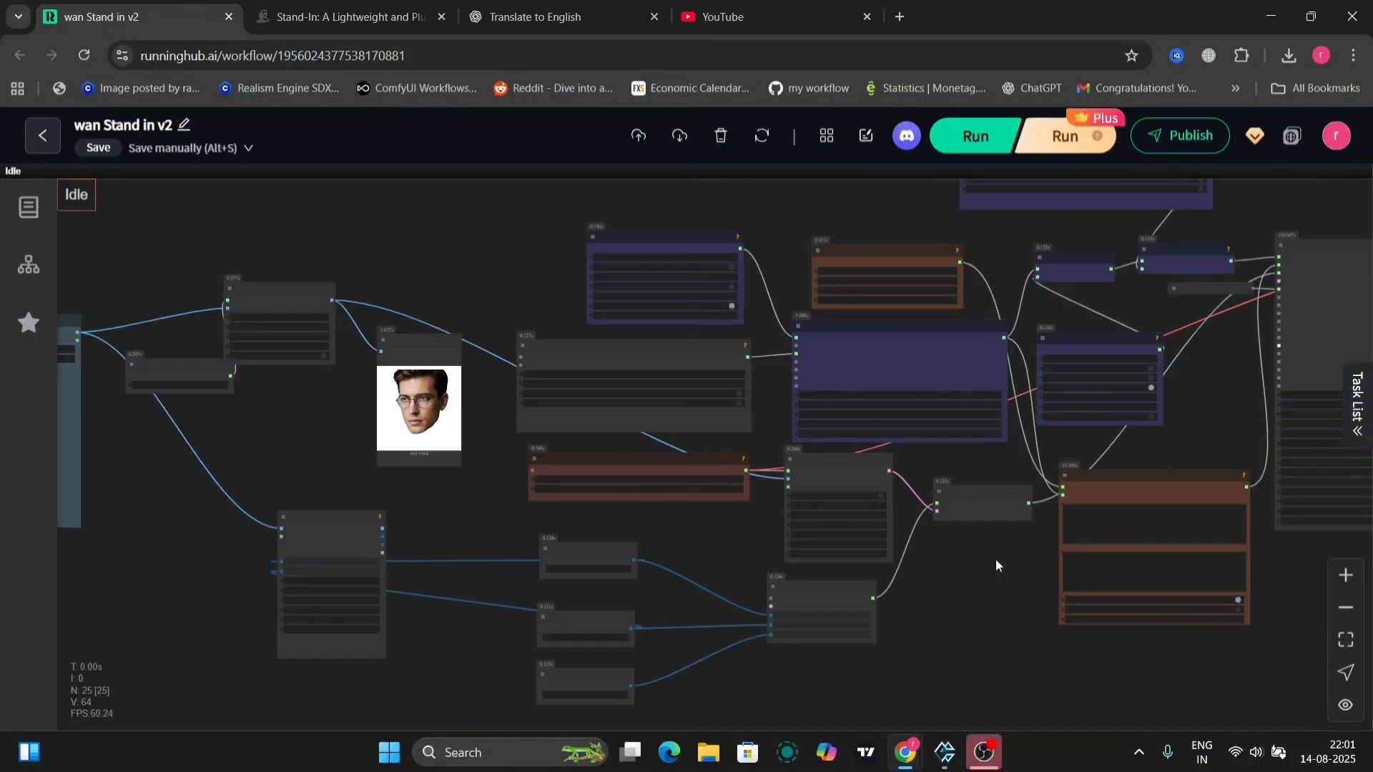
drag(1026, 558, 453, 527)
scroll(649, 533, up, 6)
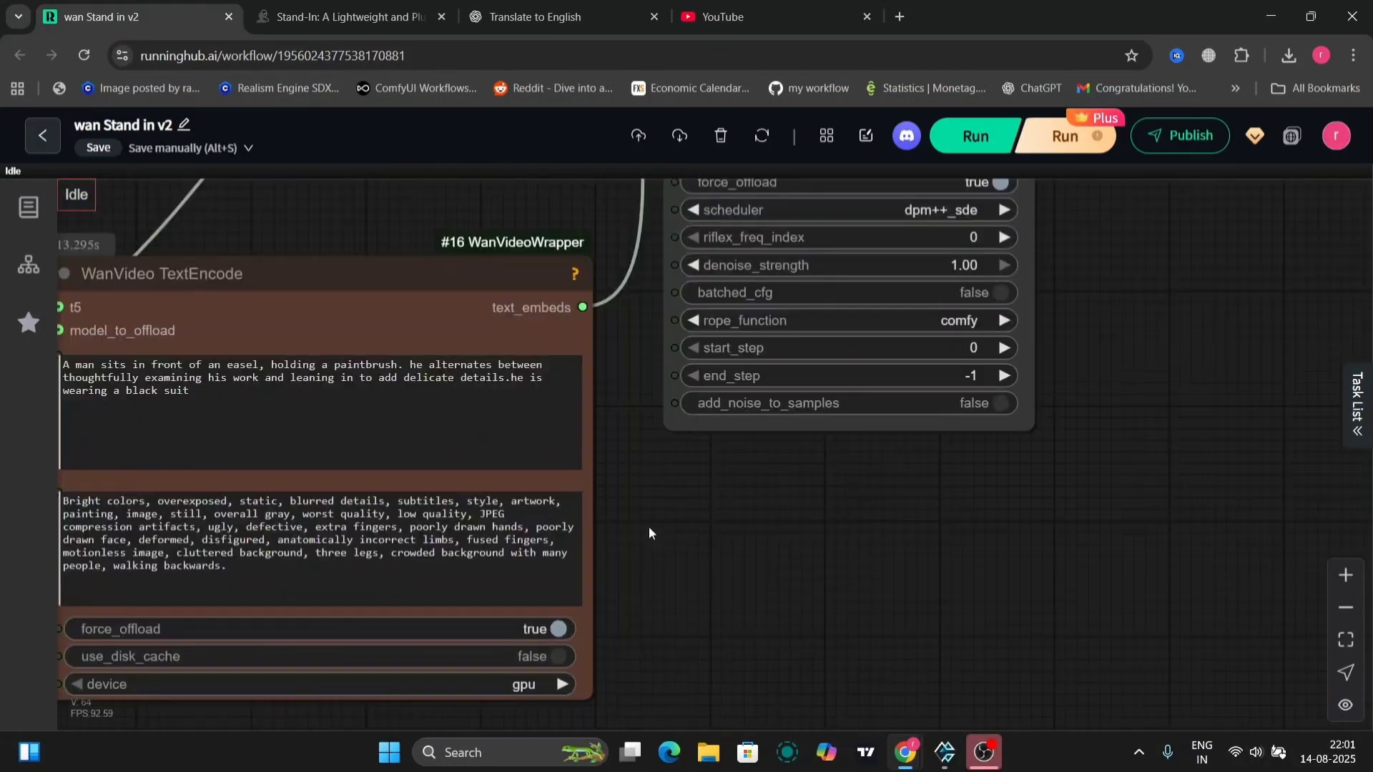
drag(650, 533, 823, 542)
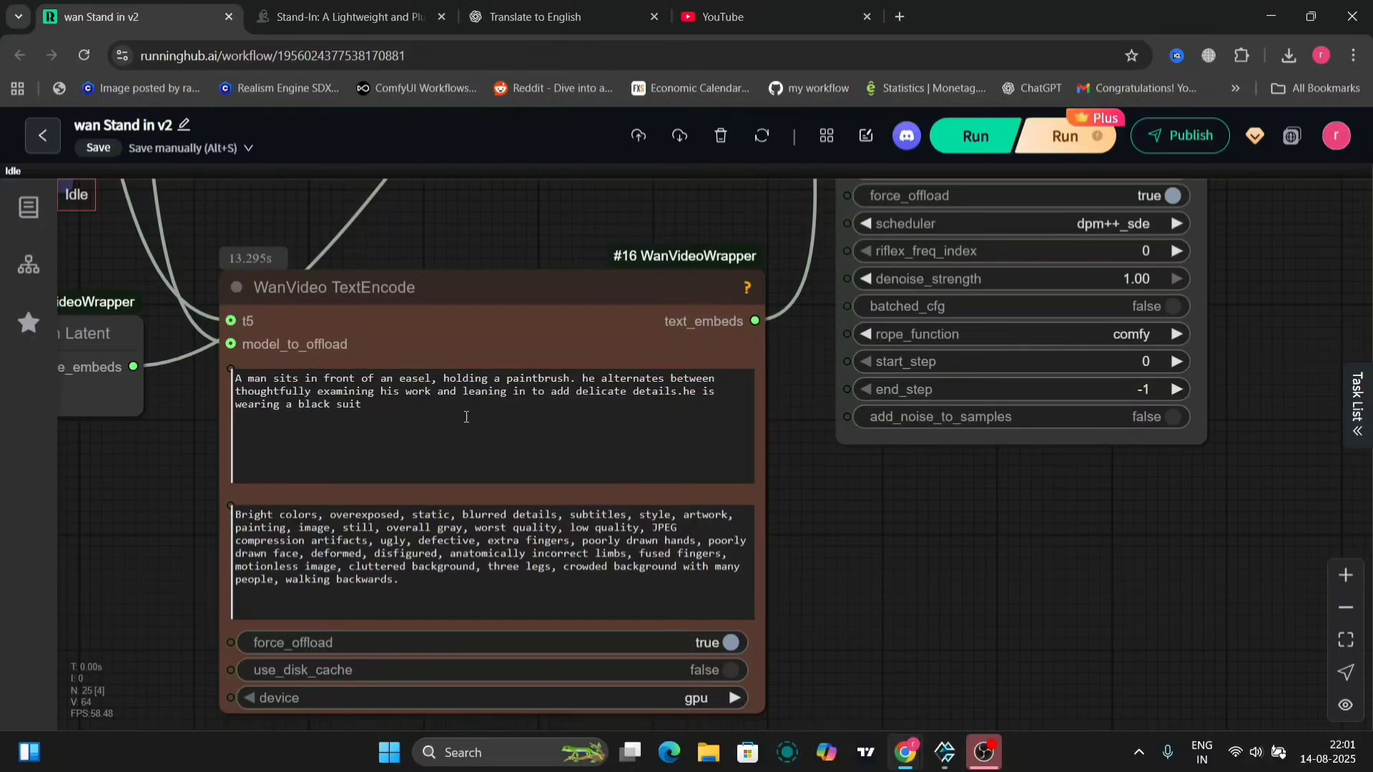
Save the video preview of the man painting from the Video Combine node and view the rest of the clip.
scroll(936, 558, down, 7)
mouse_move(1146, 555)
mouse_down()
mouse_move(684, 440)
mouse_move(254, 363)
mouse_up()
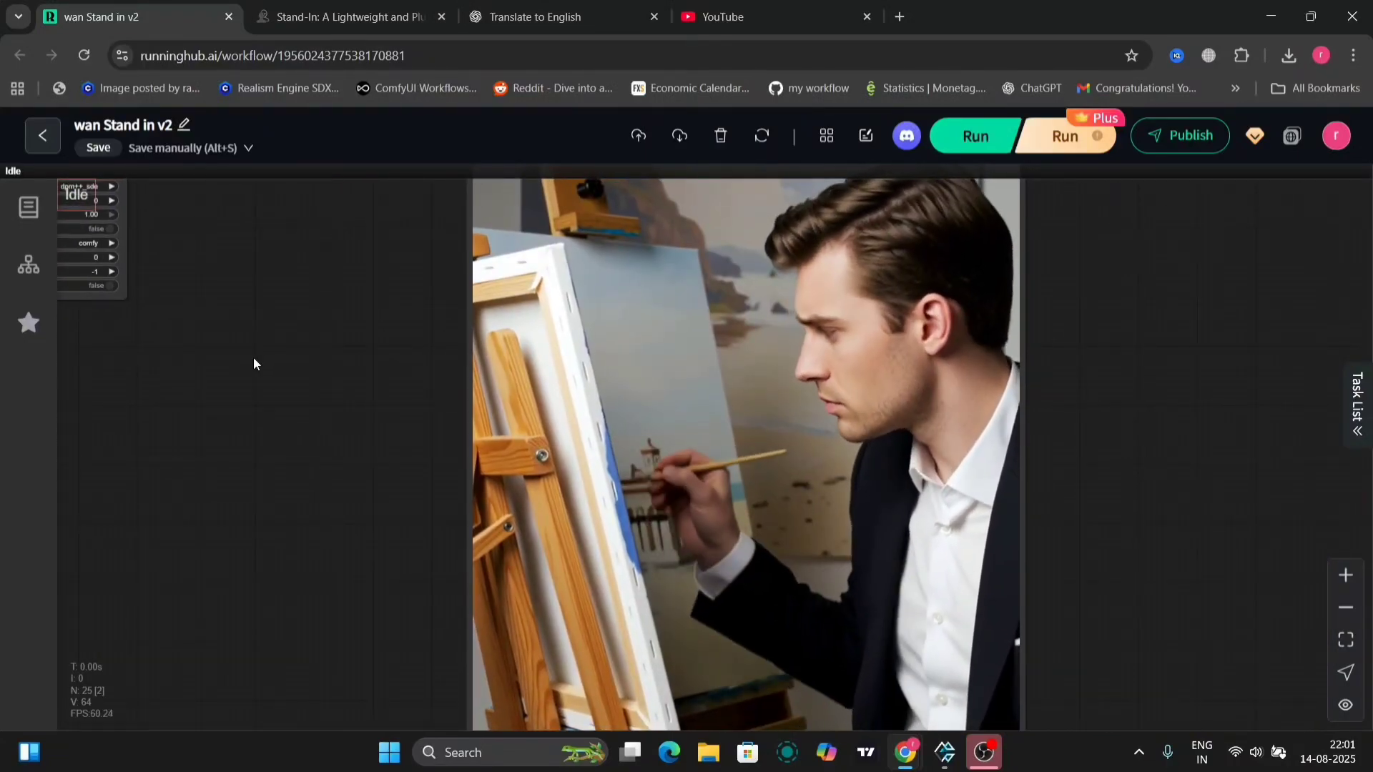
right_click(715, 406)
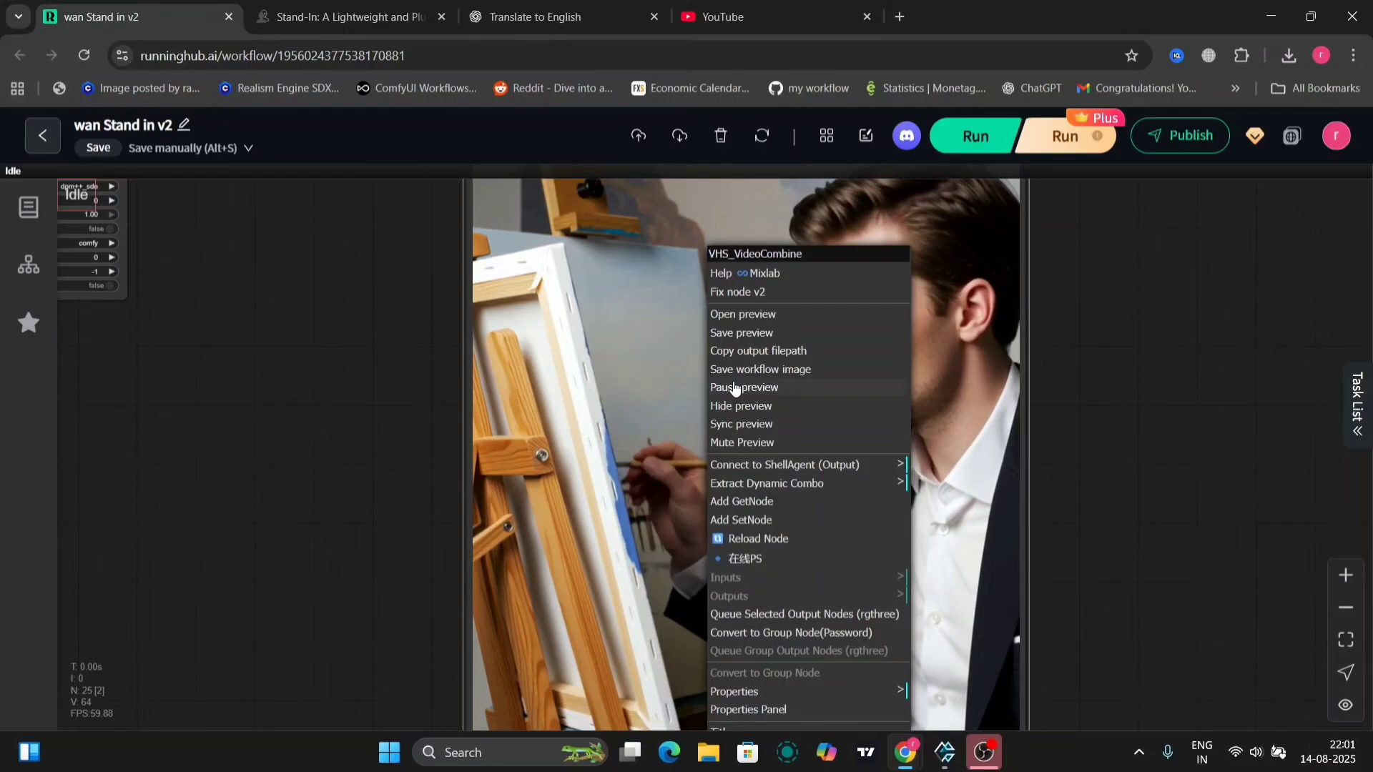
click(753, 333)
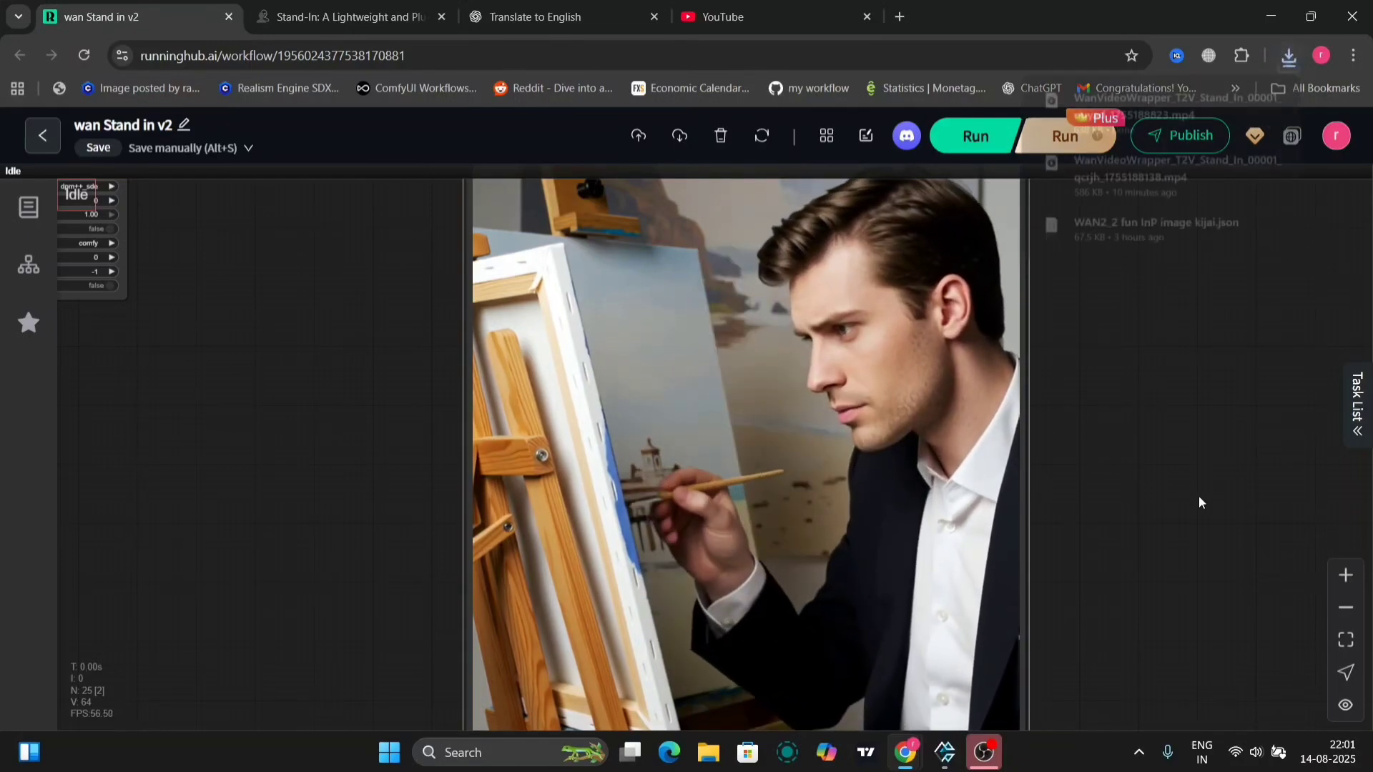
drag(1199, 500, 1121, 256)
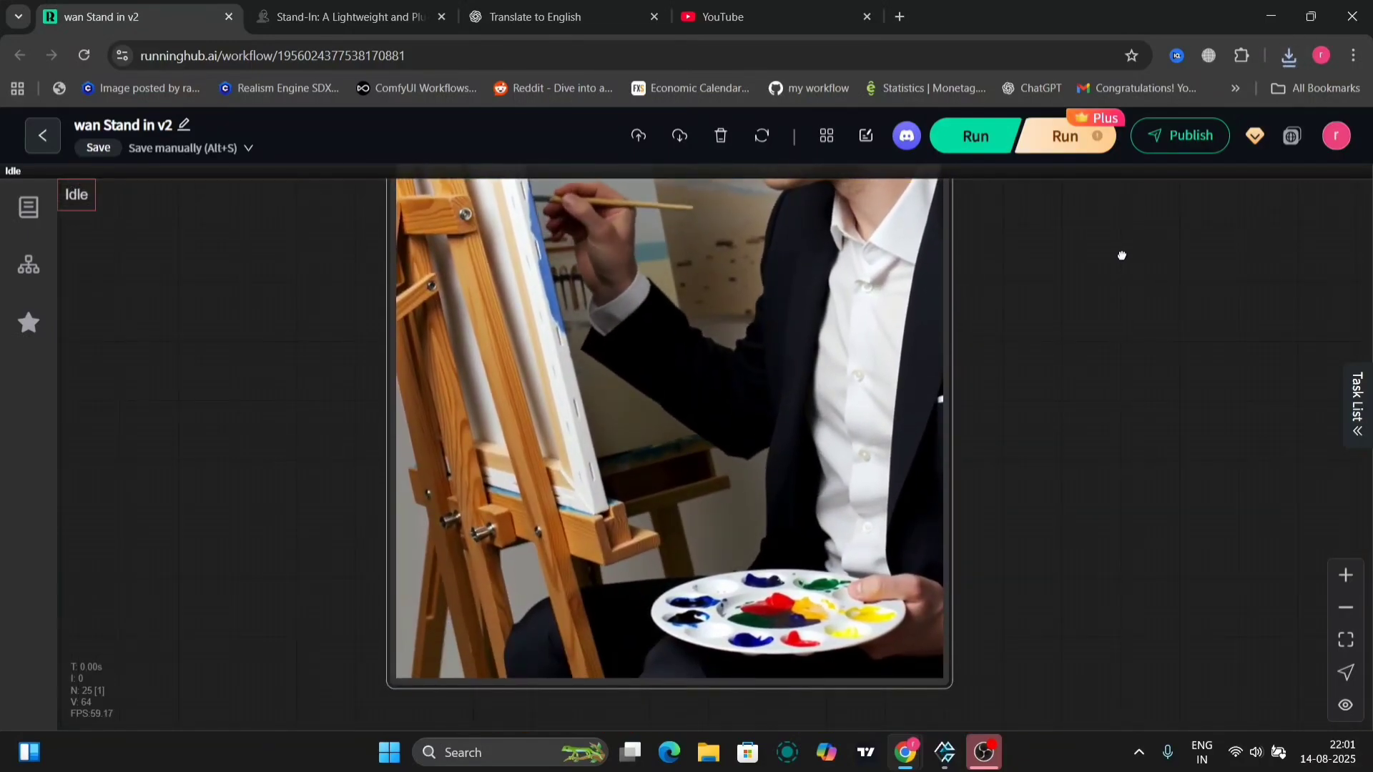
scroll(1139, 456, down, 3)
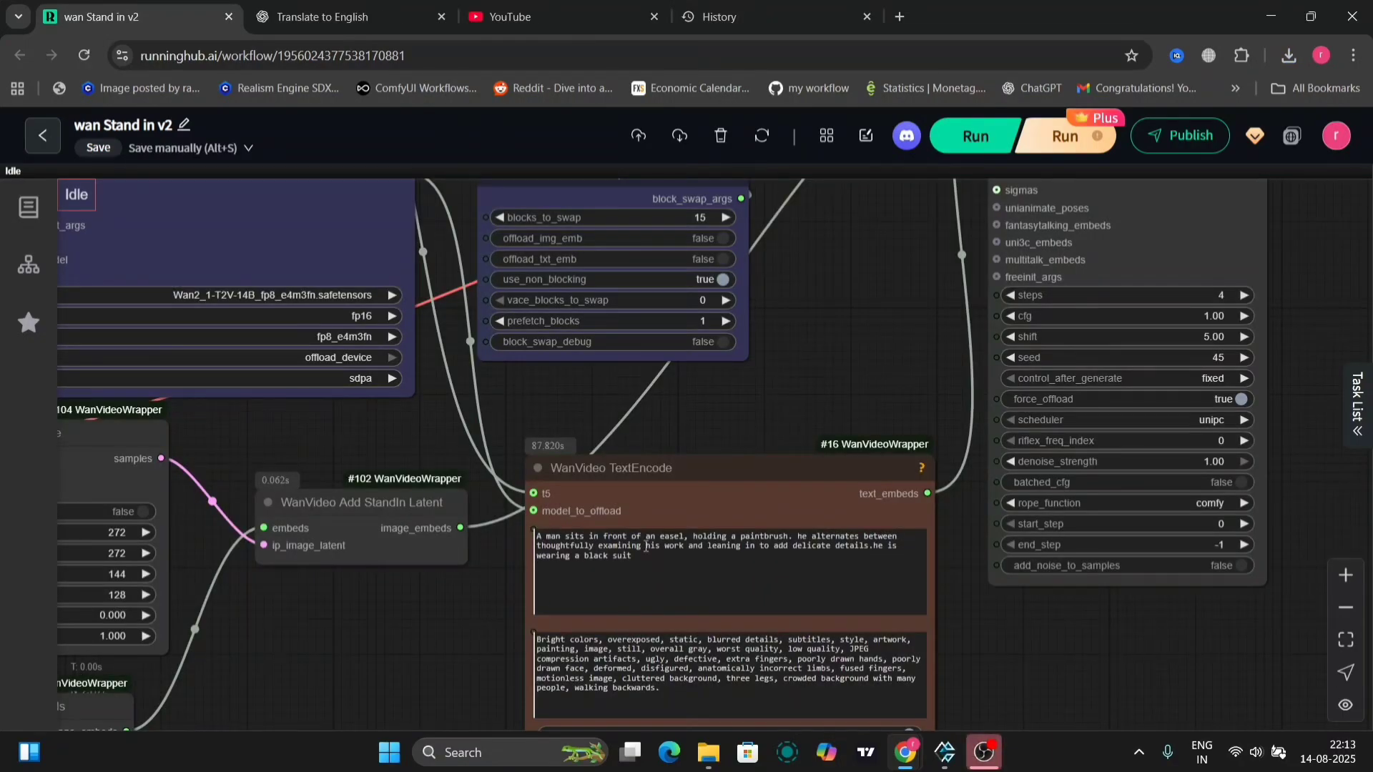
Review the sampler settings with the unipc scheduler and the painting video generated with them.
scroll(814, 349, right, 5)
scroll(933, 437, up, 3)
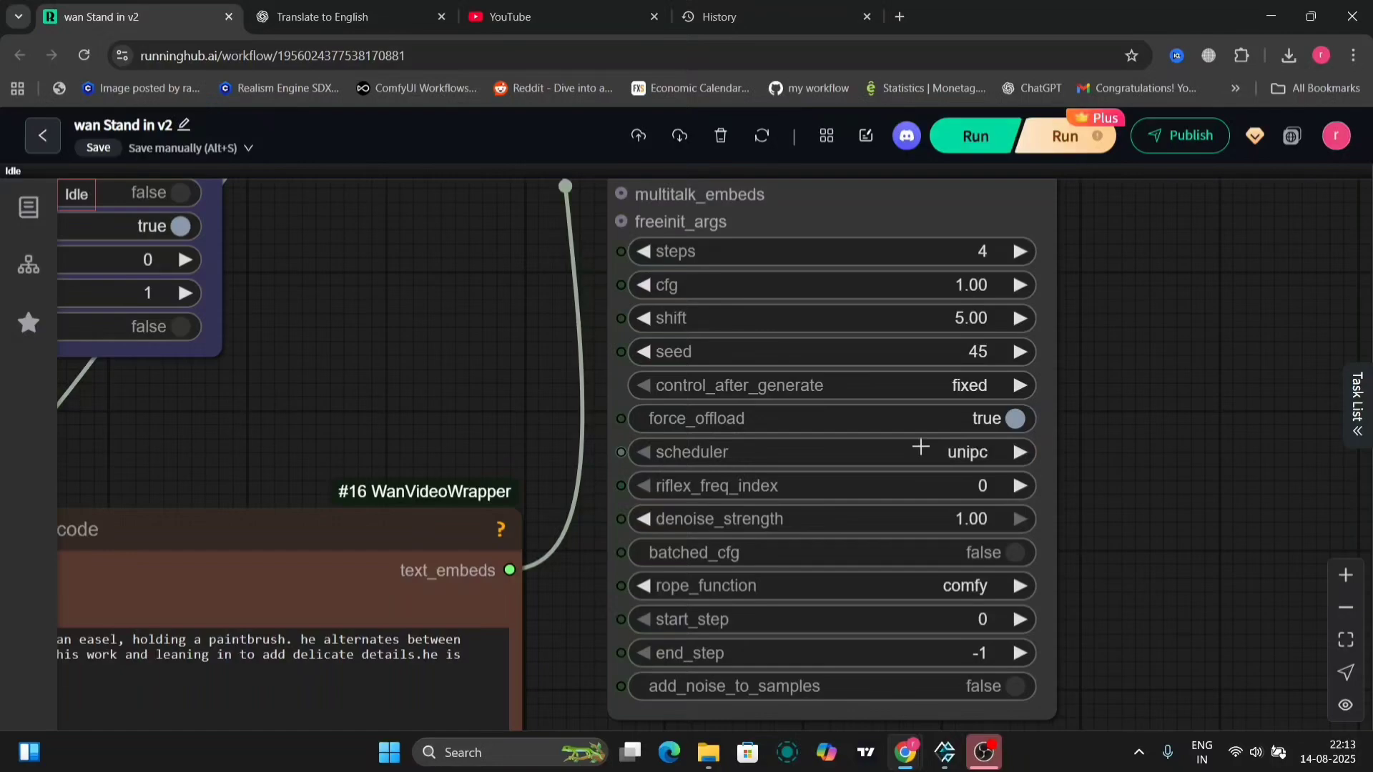
scroll(1164, 529, down, 7)
drag(1163, 529, 781, 477)
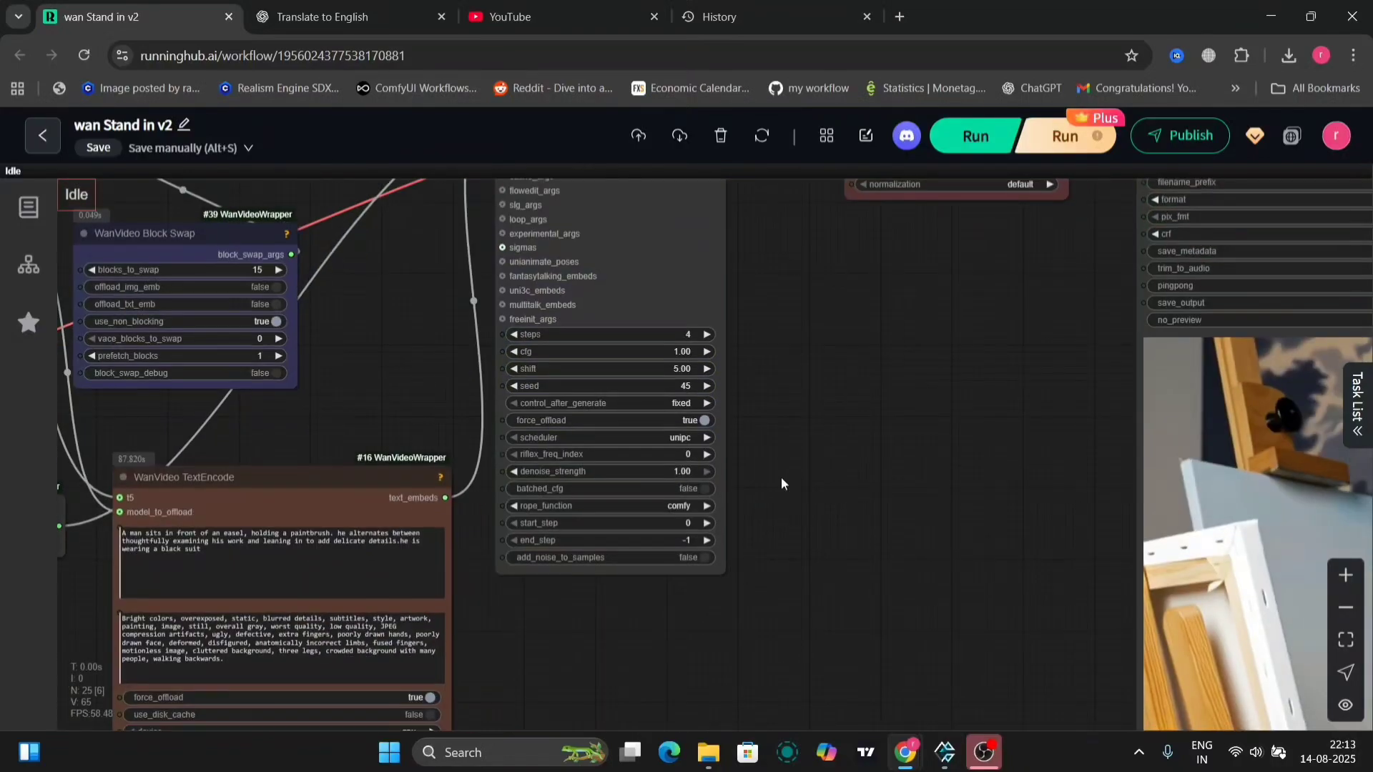
scroll(781, 477, down, 6)
drag(856, 543, 490, 331)
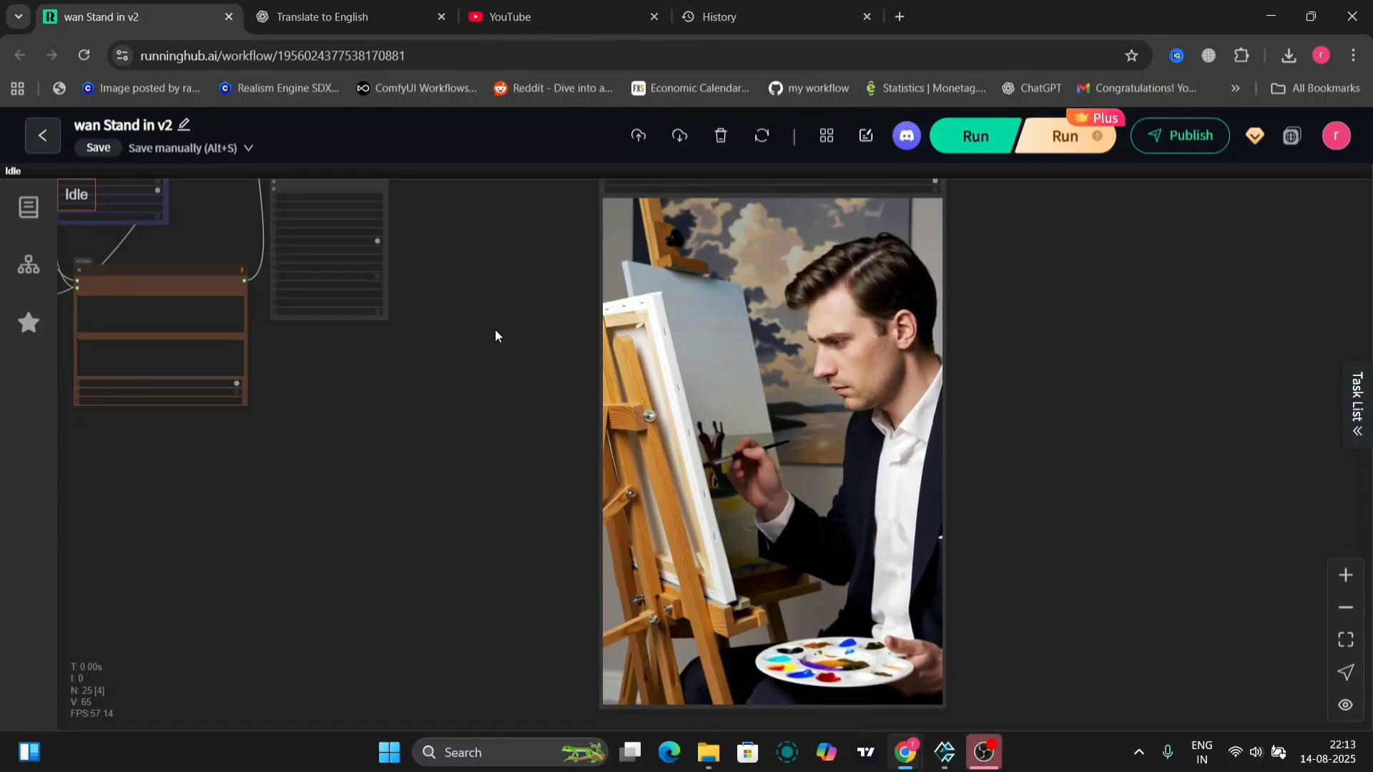
drag(495, 334, 269, 343)
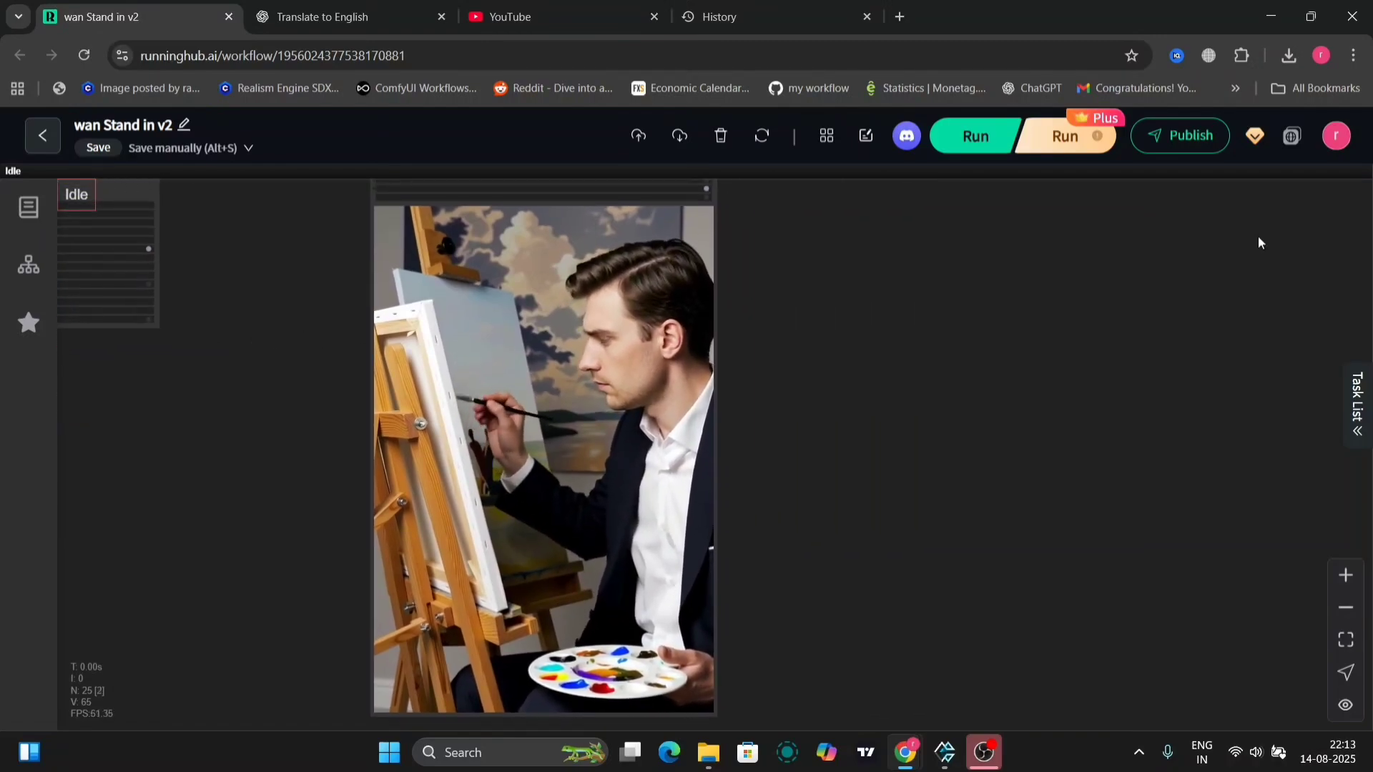
Open the downloaded WanVideoWrapper_T2V_Stand_In video in Media Player, place its smaller window beside the workflow's video preview, and play it.
click(1289, 59)
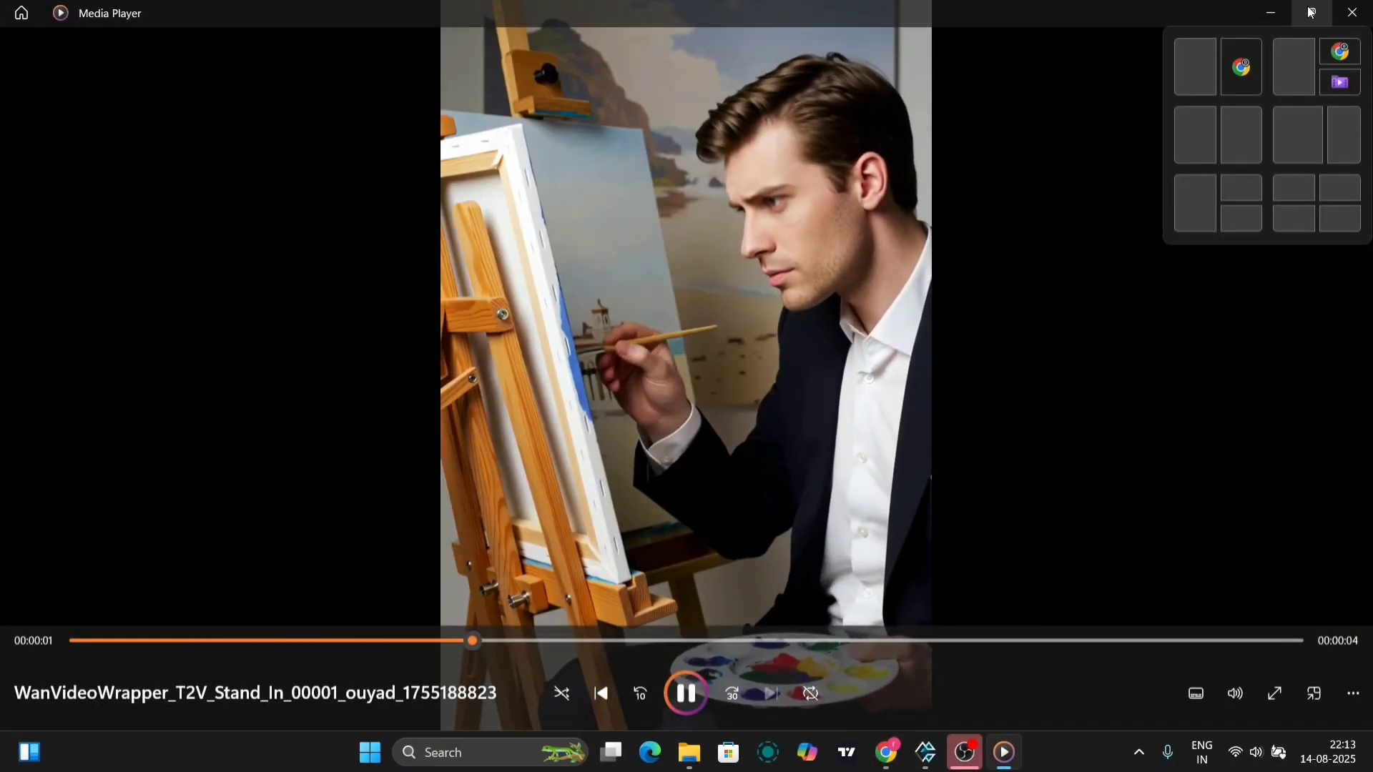
click(1311, 9)
drag(827, 183, 1150, 180)
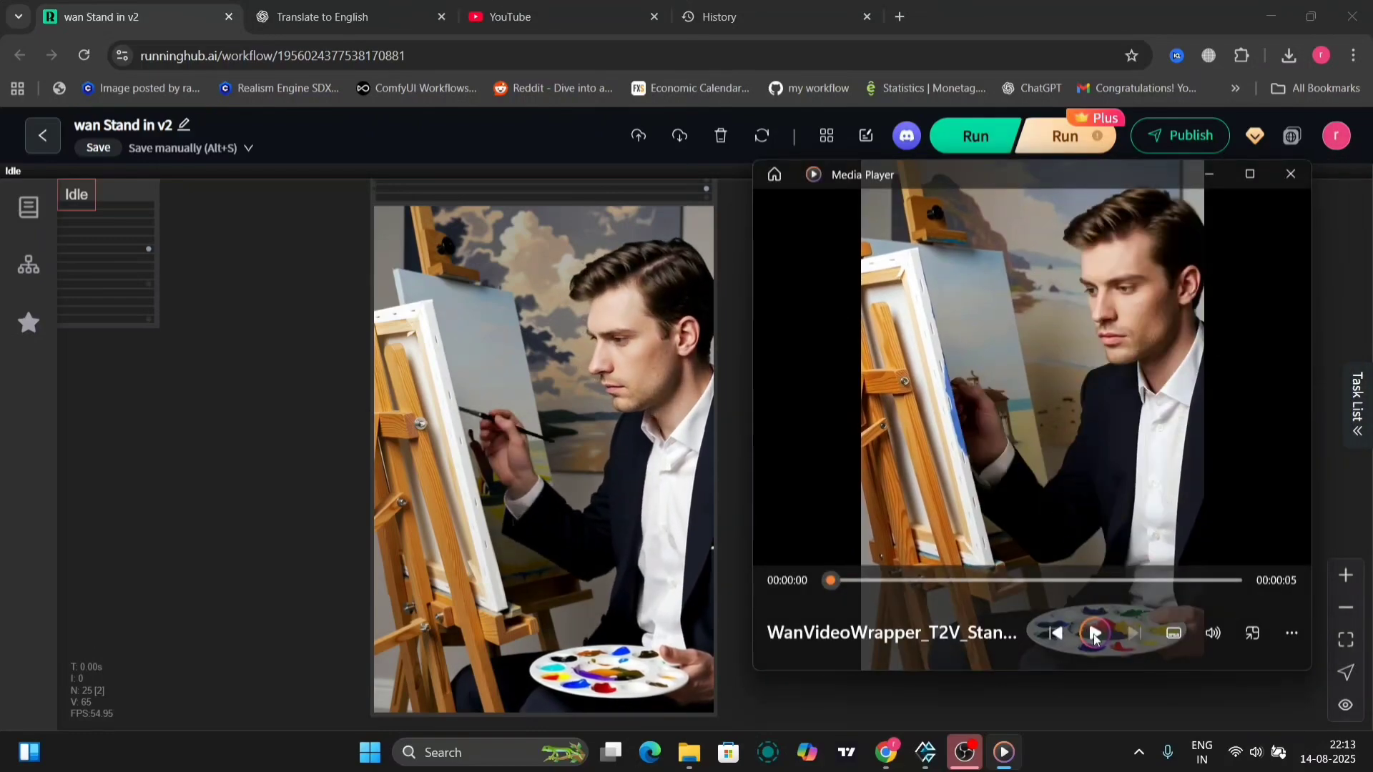
click(1095, 634)
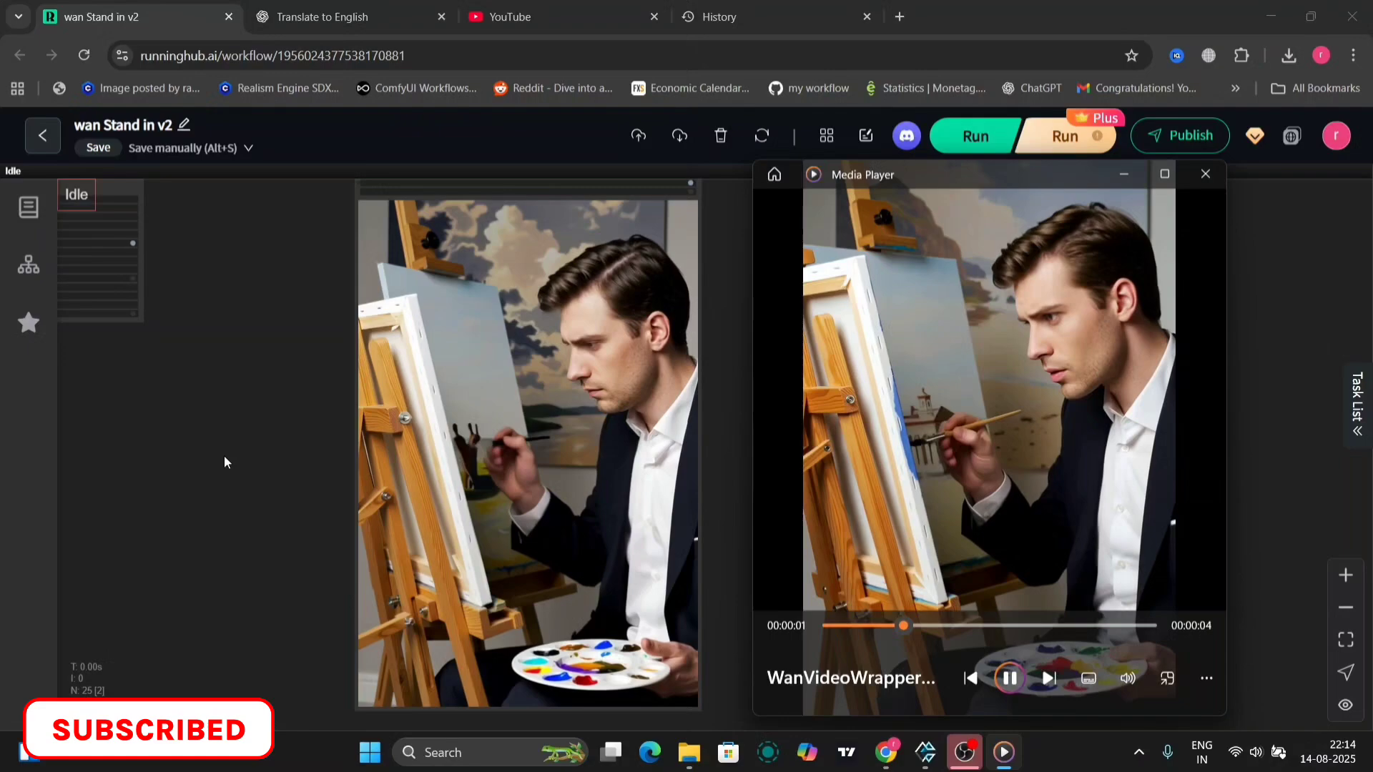
Enlarge the workflow's painting preview and bring Media Player back beside it to compare the two videos.
scroll(225, 456, up, 7)
drag(225, 456, 20, 437)
scroll(216, 479, down, 3)
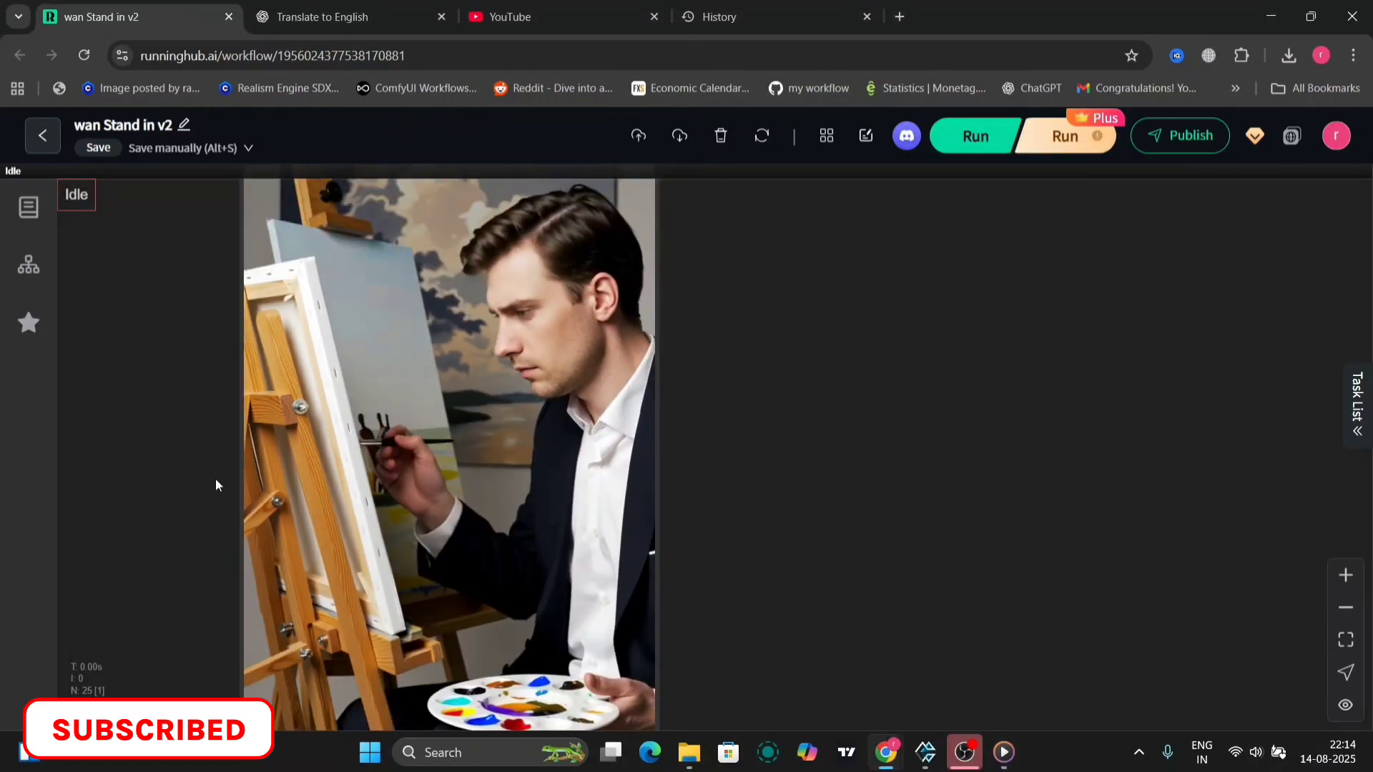
click(1003, 752)
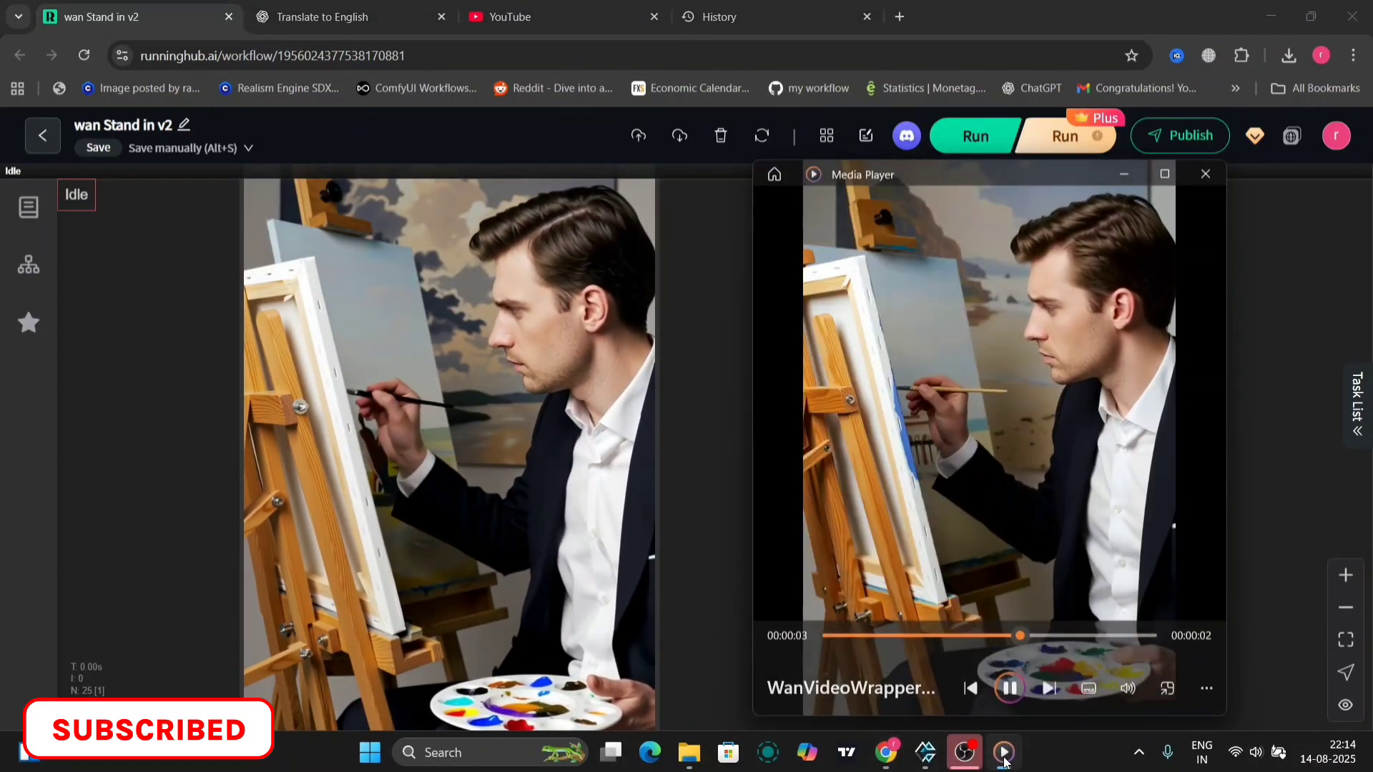